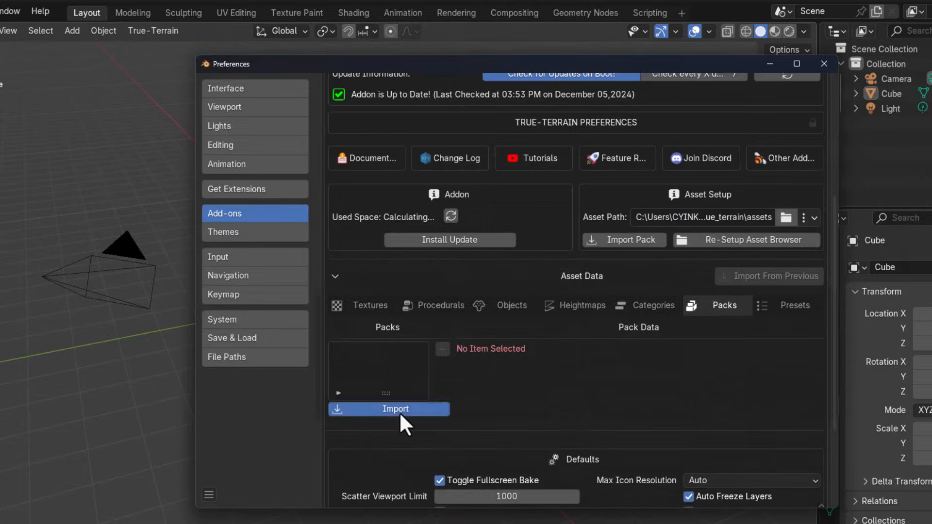
Import the TT5 asset packs into the True-Terrain add-on, check the pack list and save the preferences.
{"action": "double_click", "coordinate": [458, 186]}
{"action": "scroll", "coordinate": [350, 406], "scroll_direction": "down", "scroll_amount": 3}
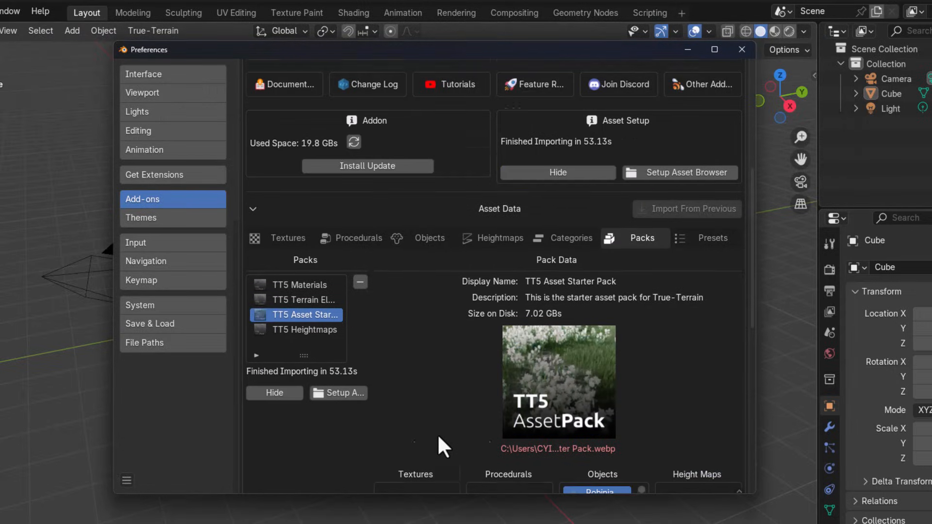
{"action": "scroll", "coordinate": [438, 434], "scroll_direction": "down", "scroll_amount": 5}
{"action": "scroll", "coordinate": [373, 444], "scroll_direction": "up", "scroll_amount": 5}
{"action": "left_click", "coordinate": [126, 480]}
{"action": "left_click", "coordinate": [152, 433]}
Load the procedural shader items in the add-on's asset data.
{"action": "left_click", "coordinate": [352, 238]}
{"action": "left_click", "coordinate": [360, 226]}
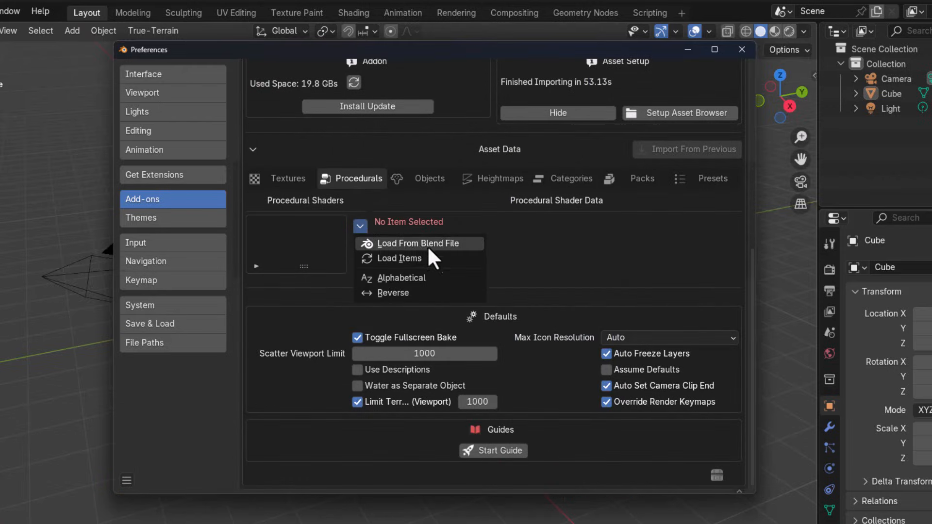
{"action": "left_click", "coordinate": [436, 258]}
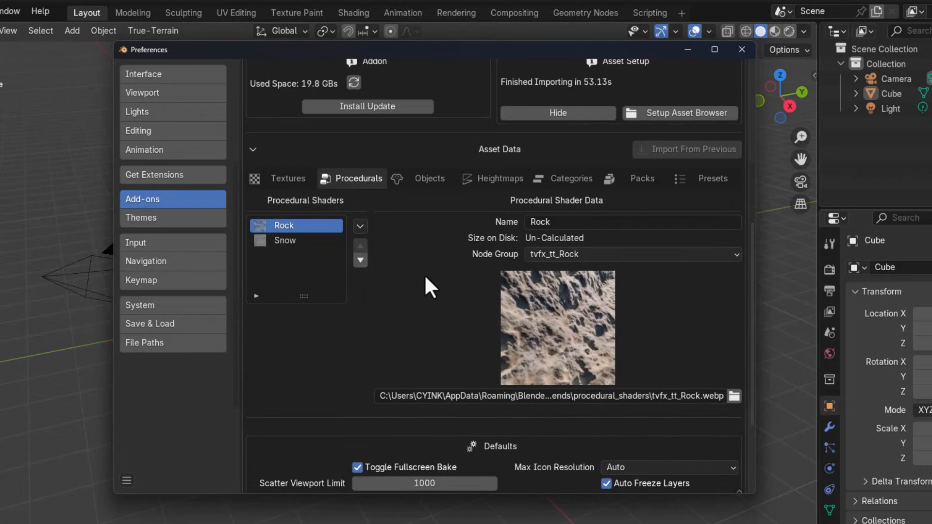
Review the imported textures and objects in the asset data, and save the preferences again.
{"action": "left_click", "coordinate": [298, 182]}
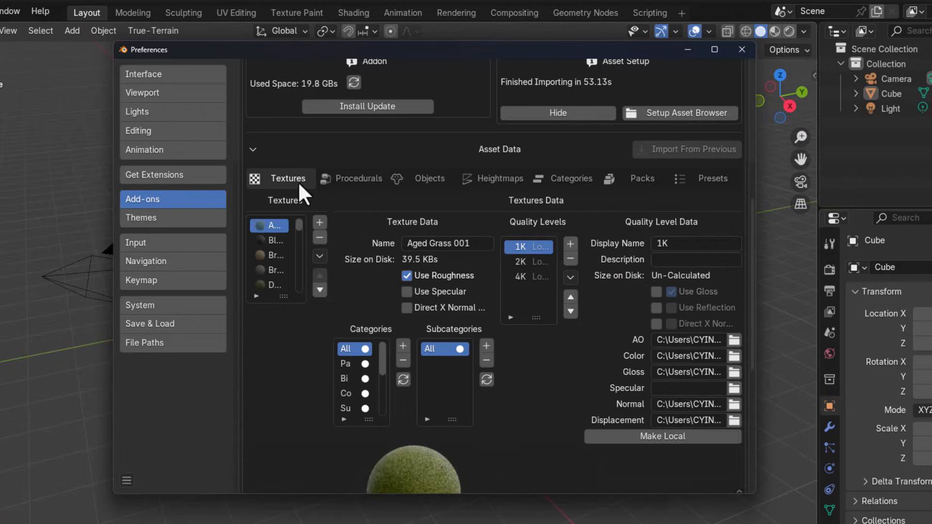
{"action": "left_click", "coordinate": [435, 180]}
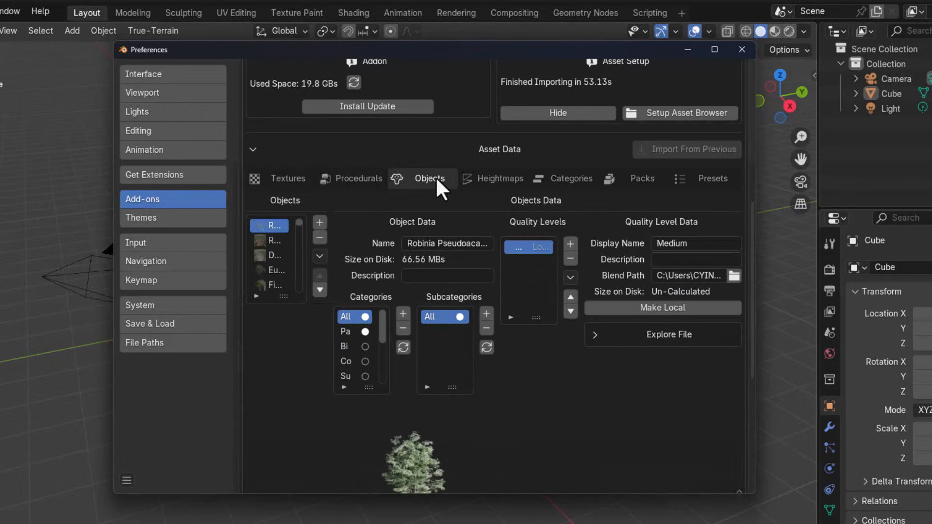
{"action": "left_click", "coordinate": [634, 179]}
{"action": "left_click", "coordinate": [683, 188]}
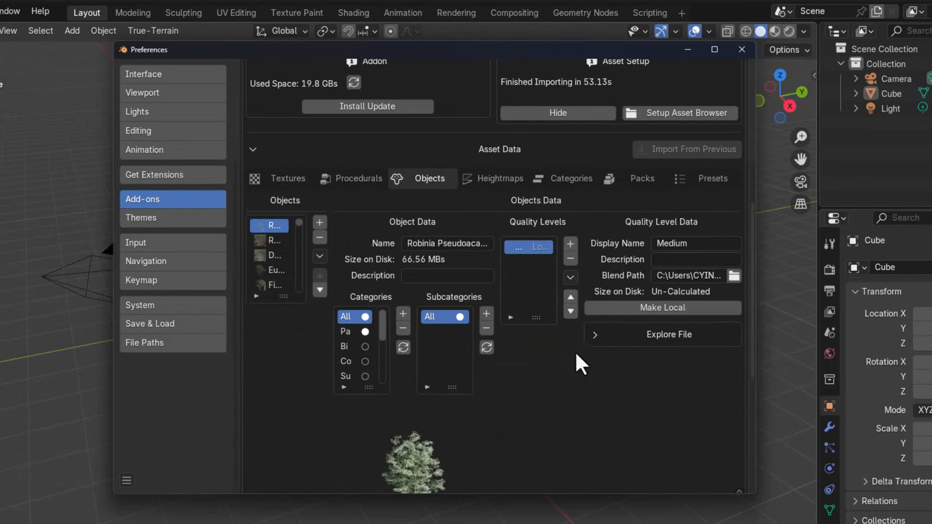
{"action": "scroll", "coordinate": [544, 374], "scroll_direction": "down", "scroll_amount": 5}
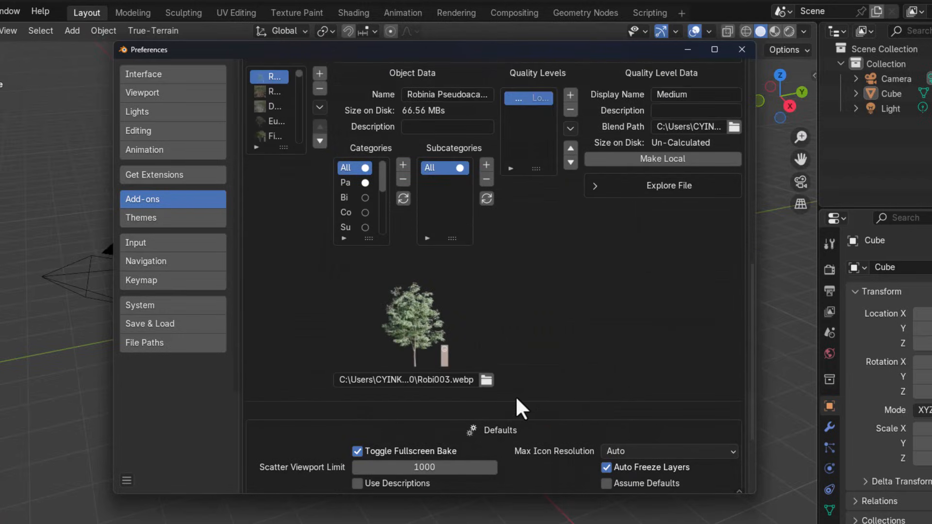
{"action": "left_click", "coordinate": [127, 480]}
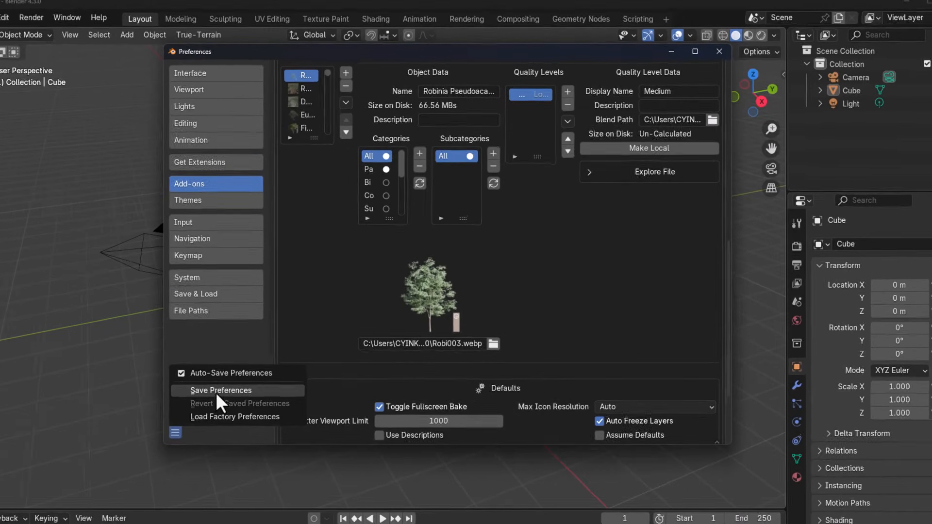
{"action": "left_click", "coordinate": [176, 431]}
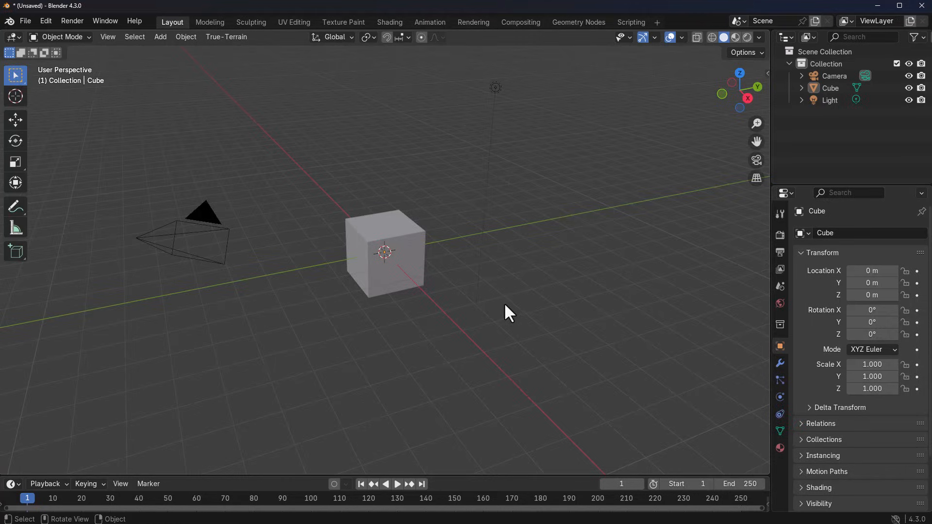
Show the True-Terrain tools beside the viewport and delete the default cube.
{"action": "key", "text": "n"}
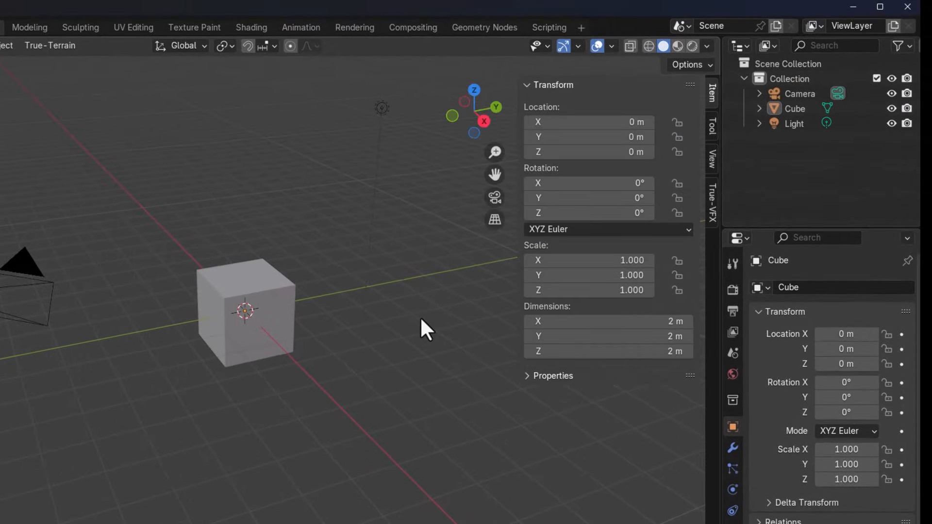
{"action": "left_click", "coordinate": [711, 210]}
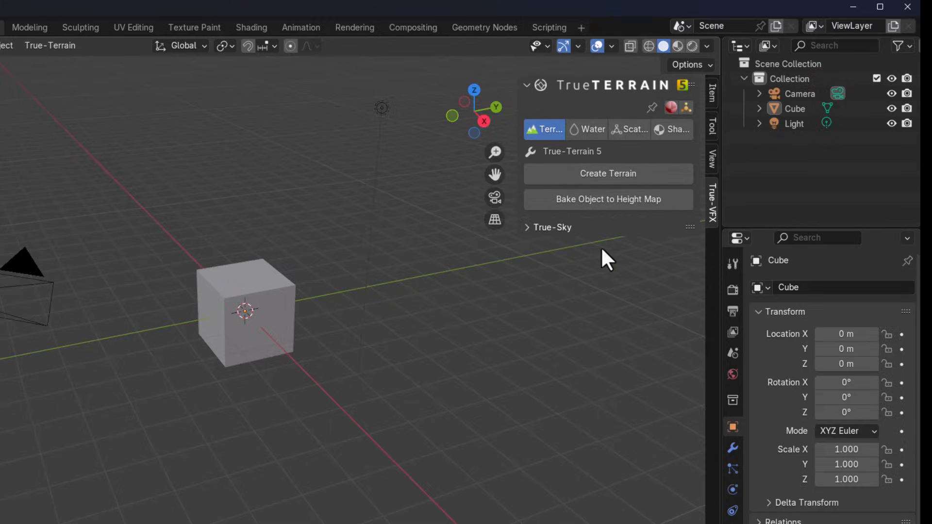
{"action": "left_click", "coordinate": [271, 335]}
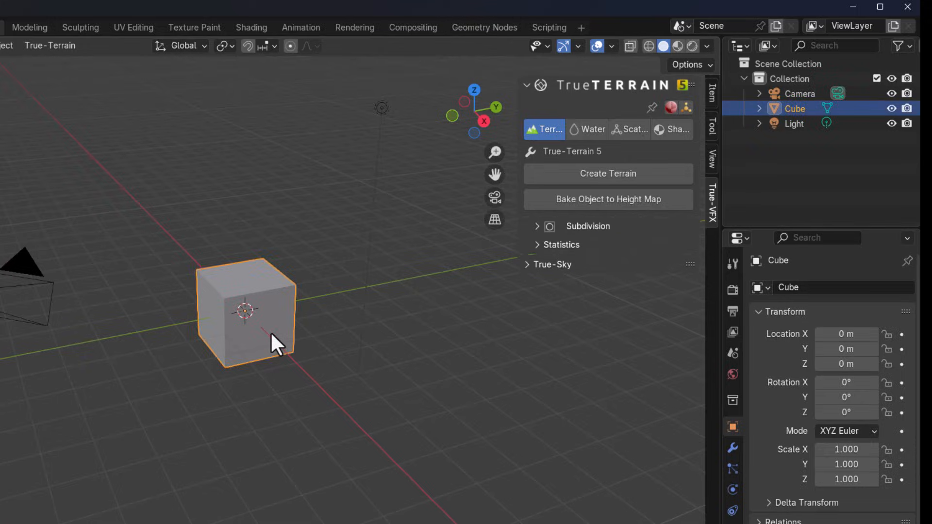
{"action": "key", "text": "Delete"}
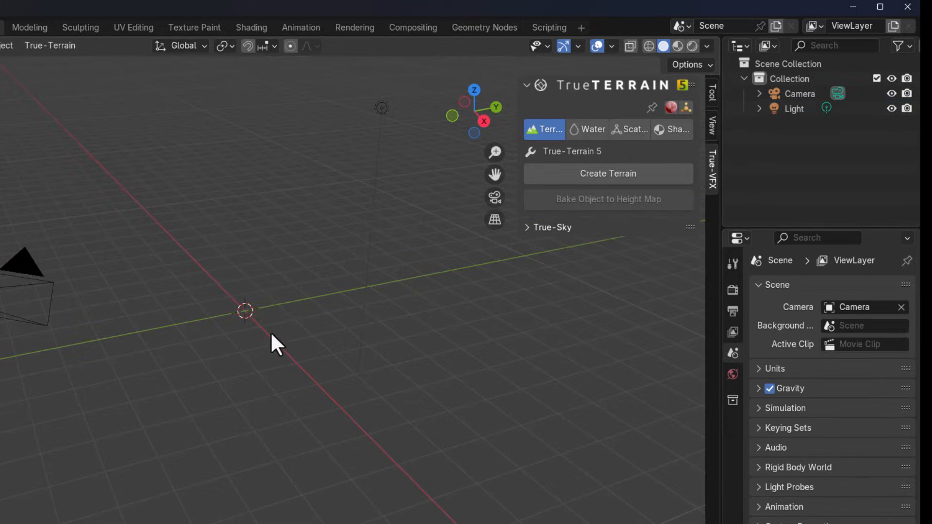
Create a terrain from the Crescent Island 2.0 multi-layer preset, keeping the grid and root layer at Default.
{"action": "left_click", "coordinate": [604, 177]}
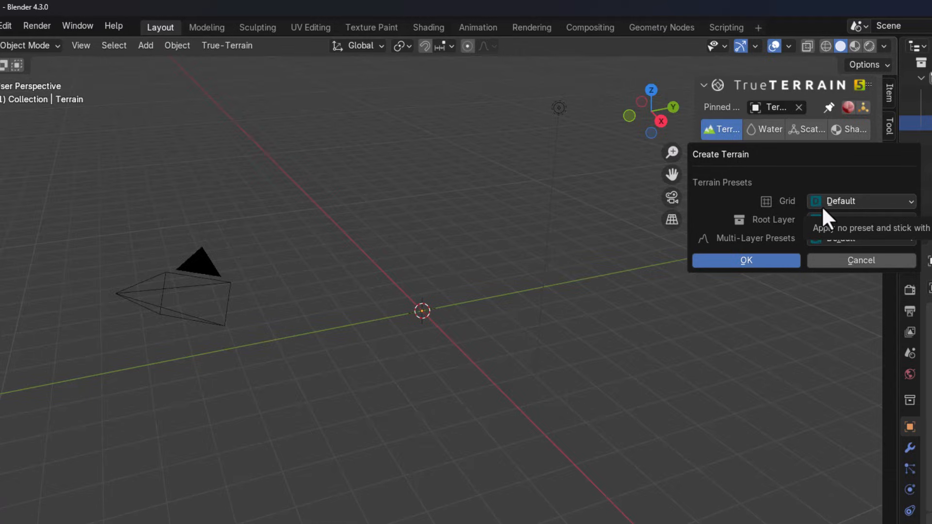
{"action": "left_click", "coordinate": [842, 238]}
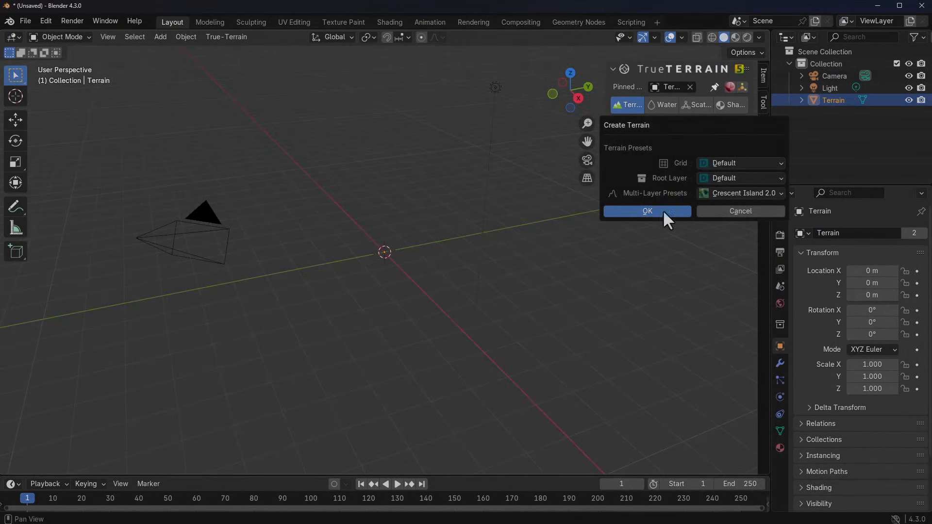
{"action": "left_click", "coordinate": [651, 212]}
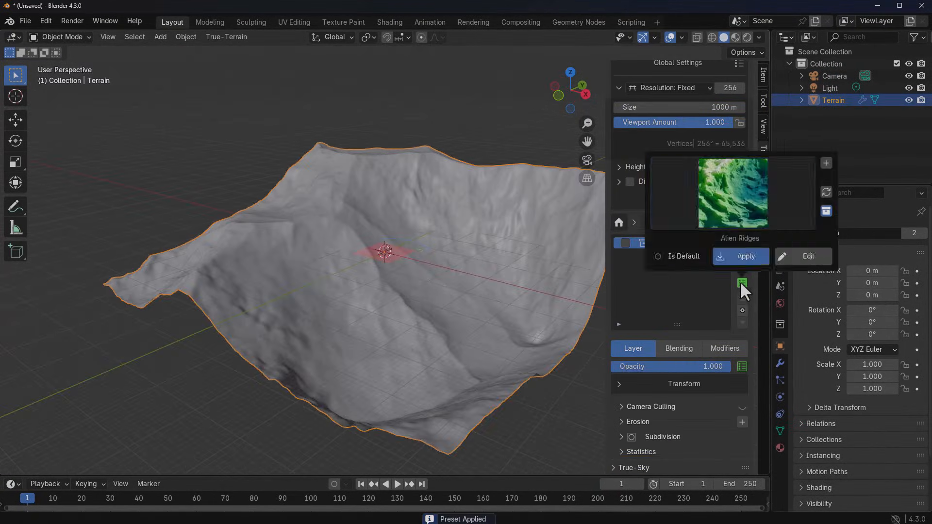
Apply the Alien Ridges preset to the terrain and shift its pattern in the viewport.
{"action": "left_click", "coordinate": [742, 283]}
{"action": "left_click", "coordinate": [740, 256]}
{"action": "middle_click_drag", "start_coordinate": [427, 288], "coordinate": [413, 276]}
{"action": "left_click_drag", "start_coordinate": [384, 252], "coordinate": [456, 276]}
{"action": "middle_click_drag", "start_coordinate": [475, 311], "coordinate": [349, 325]}
Apply another layer preset, shift its pattern across the terrain and lower the layer's opacity.
{"action": "left_click", "coordinate": [742, 283]}
{"action": "left_click", "coordinate": [776, 267]}
{"action": "left_click", "coordinate": [740, 256]}
{"action": "middle_click_drag", "start_coordinate": [476, 311], "coordinate": [418, 291]}
{"action": "left_click_drag", "start_coordinate": [384, 253], "coordinate": [722, 261]}
{"action": "left_click_drag", "start_coordinate": [718, 366], "coordinate": [666, 366]}
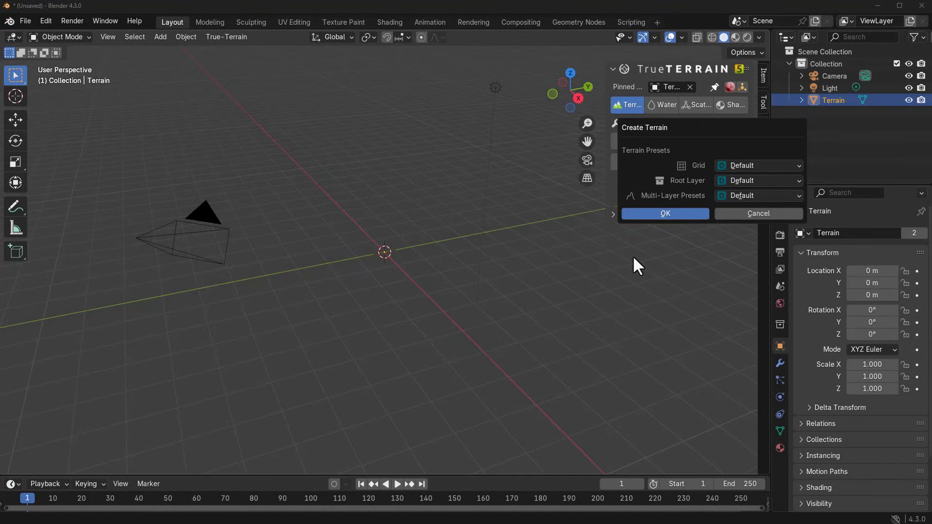
Create a terrain with all presets at Default and set the Terrain Noise layer's height to 7.4.
{"action": "left_click", "coordinate": [663, 214]}
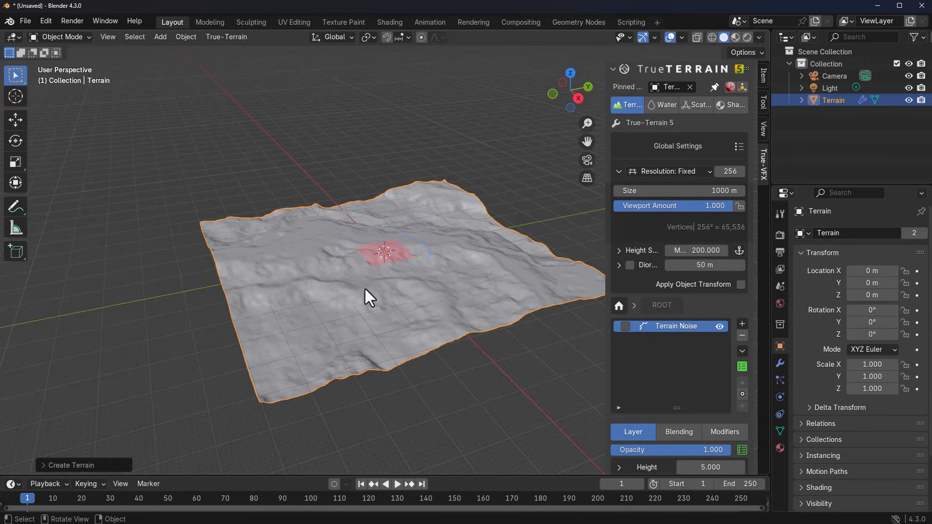
{"action": "scroll", "coordinate": [727, 362], "scroll_direction": "down", "scroll_amount": 7}
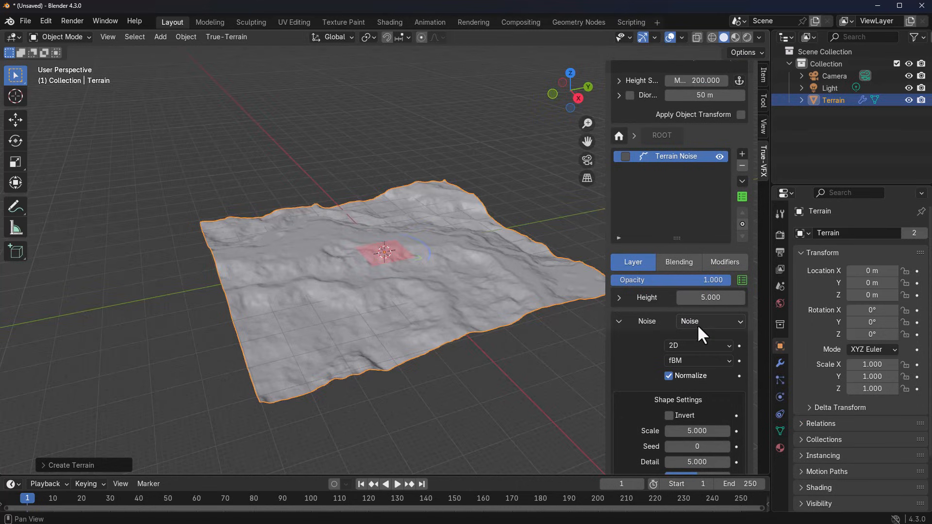
{"action": "left_click", "coordinate": [618, 321]}
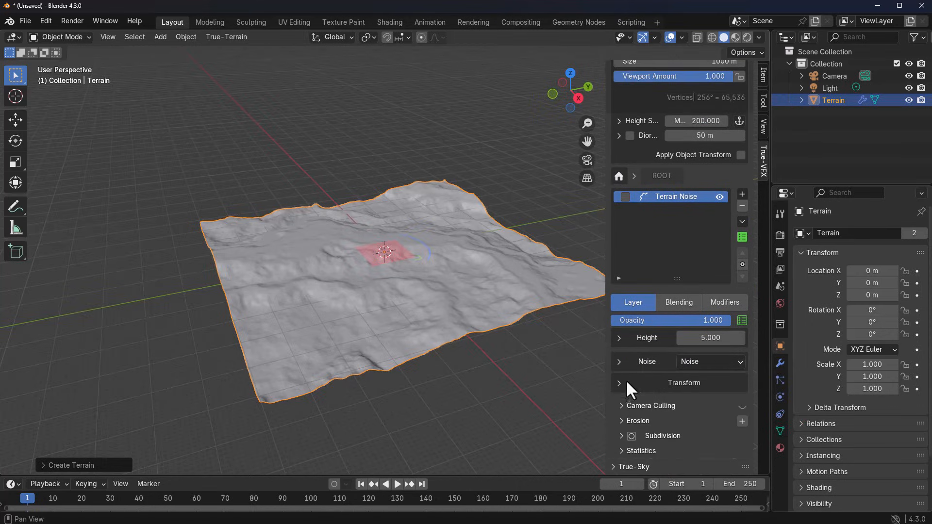
{"action": "mouse_move", "coordinate": [709, 339]}
{"action": "left_mouse_down"}
{"action": "mouse_move", "coordinate": [783, 340]}
{"action": "mouse_move", "coordinate": [726, 339]}
{"action": "left_mouse_up"}
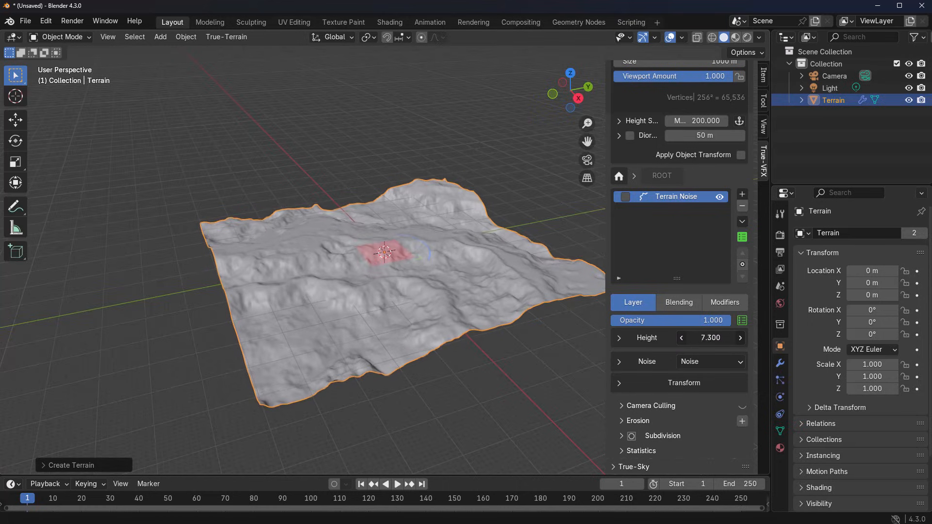
Rotate and shift the Terrain Noise layer's pattern across the terrain with the viewport gizmo.
{"action": "scroll", "coordinate": [342, 281], "scroll_direction": "up", "scroll_amount": 3}
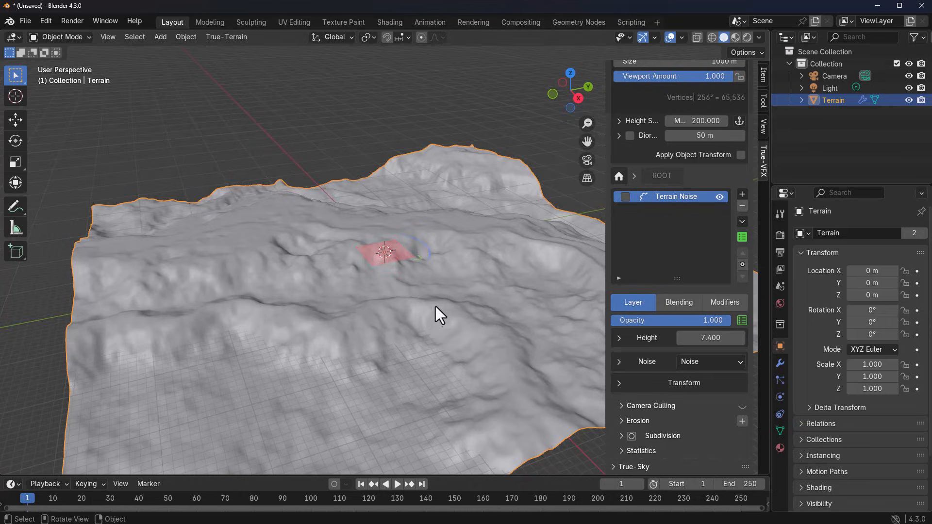
{"action": "middle_click_drag", "start_coordinate": [434, 304], "coordinate": [432, 323]}
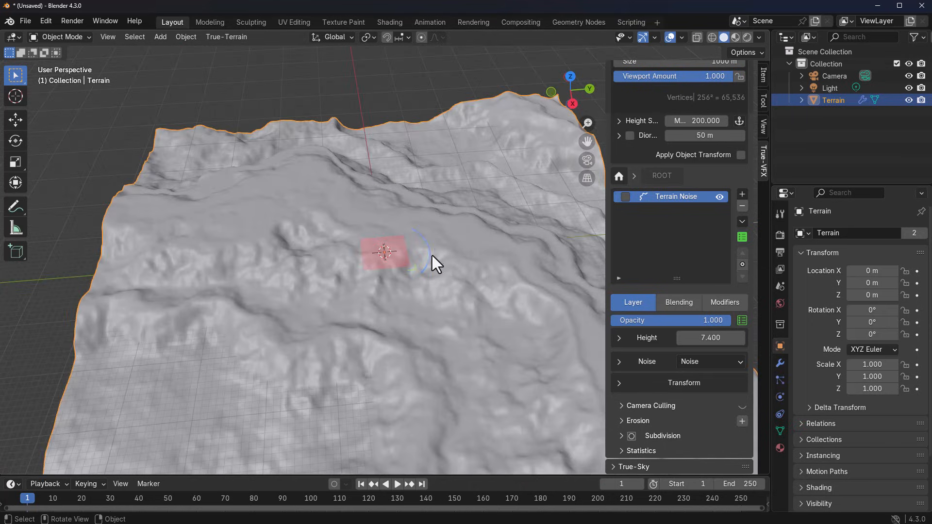
{"action": "left_click_drag", "start_coordinate": [430, 258], "coordinate": [255, 315]}
{"action": "key", "text": "g"}
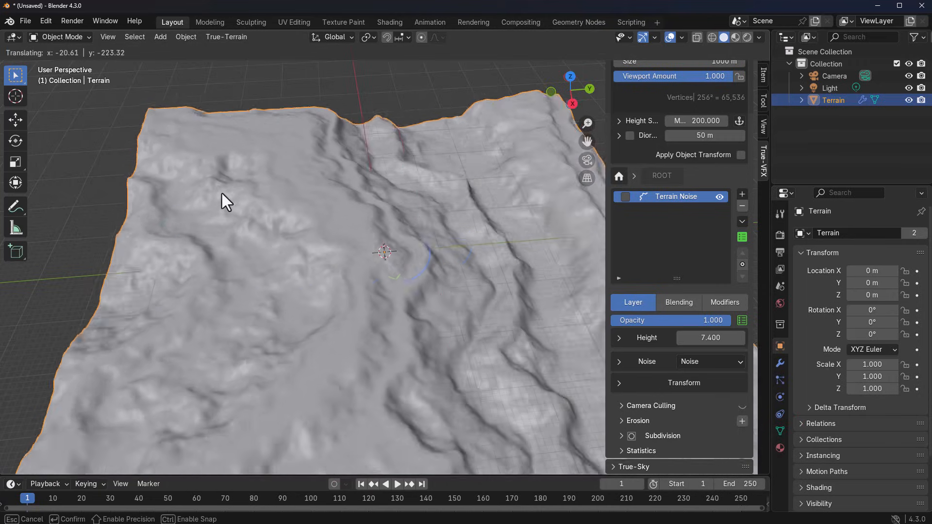
{"action": "left_click_drag", "start_coordinate": [273, 414], "coordinate": [388, 343]}
{"action": "middle_click_drag", "start_coordinate": [399, 347], "coordinate": [405, 325]}
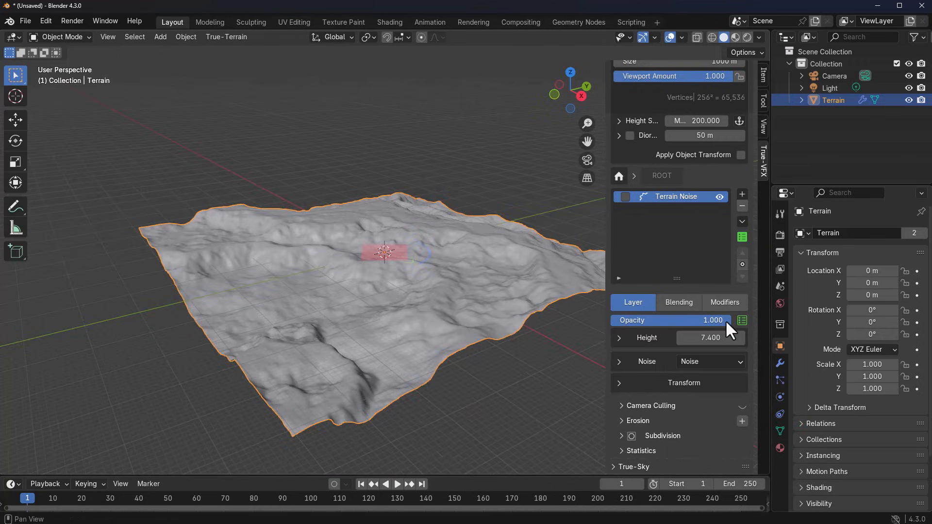
Set the Terrain Noise layer to 0.44 opacity with Magic noise, and shift its pattern across the terrain.
{"action": "left_click_drag", "start_coordinate": [725, 320], "coordinate": [664, 319]}
{"action": "left_click", "coordinate": [694, 364]}
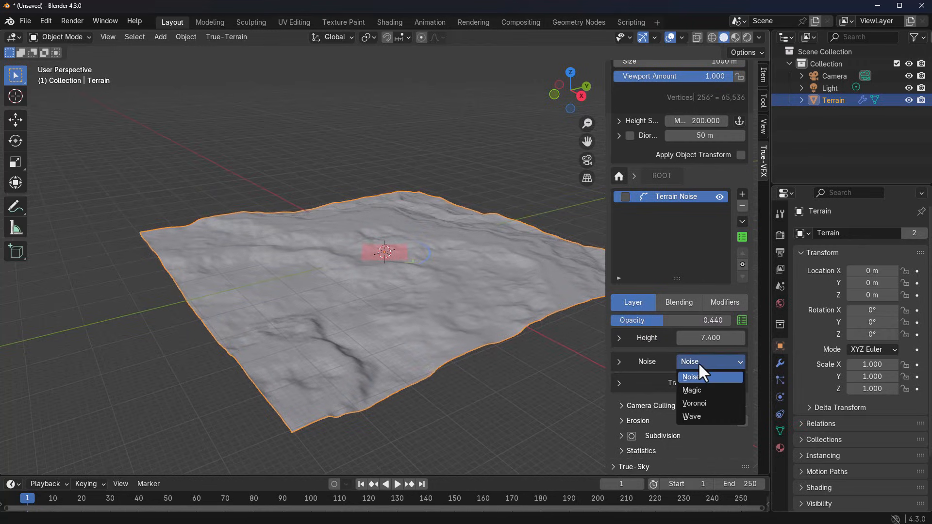
{"action": "left_click", "coordinate": [703, 392]}
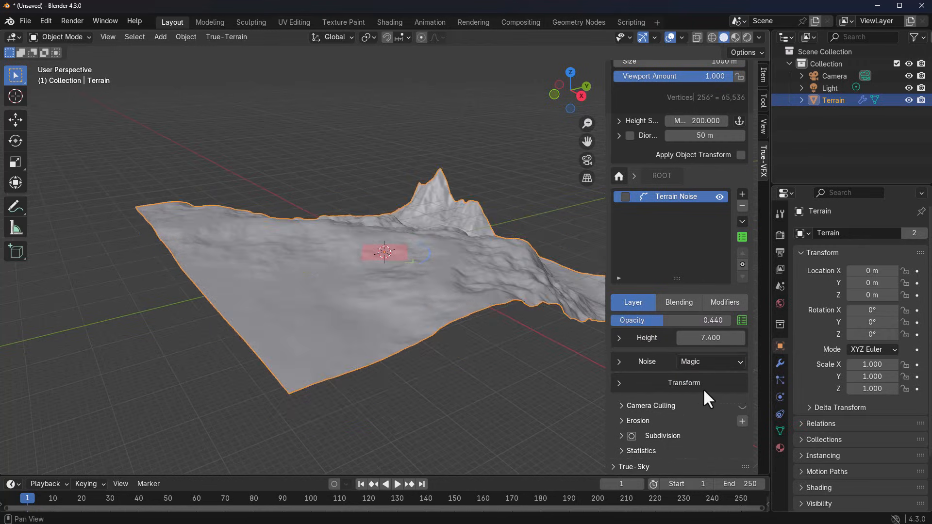
{"action": "middle_click_drag", "start_coordinate": [602, 375], "coordinate": [387, 255]}
{"action": "left_click_drag", "start_coordinate": [387, 255], "coordinate": [441, 264]}
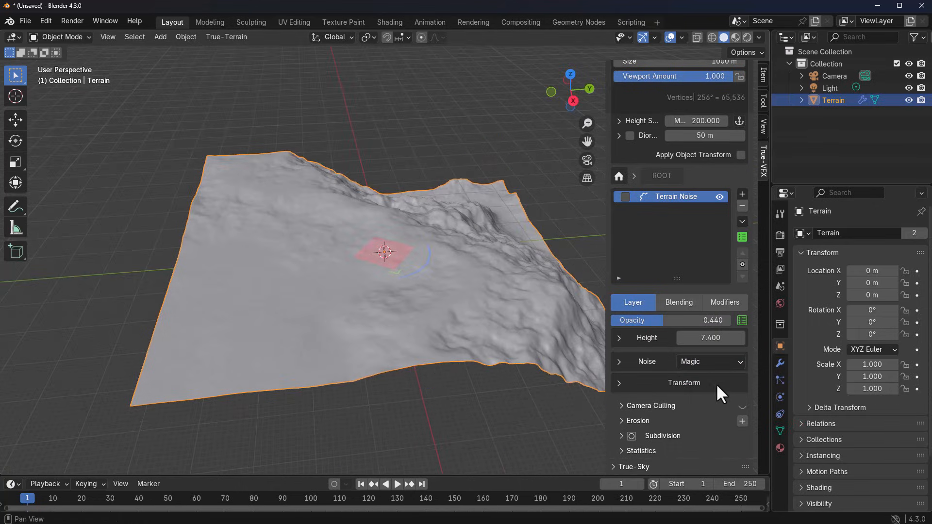
Add a second noise layer to the terrain and set its opacity to 0.536.
{"action": "left_click", "coordinate": [742, 194]}
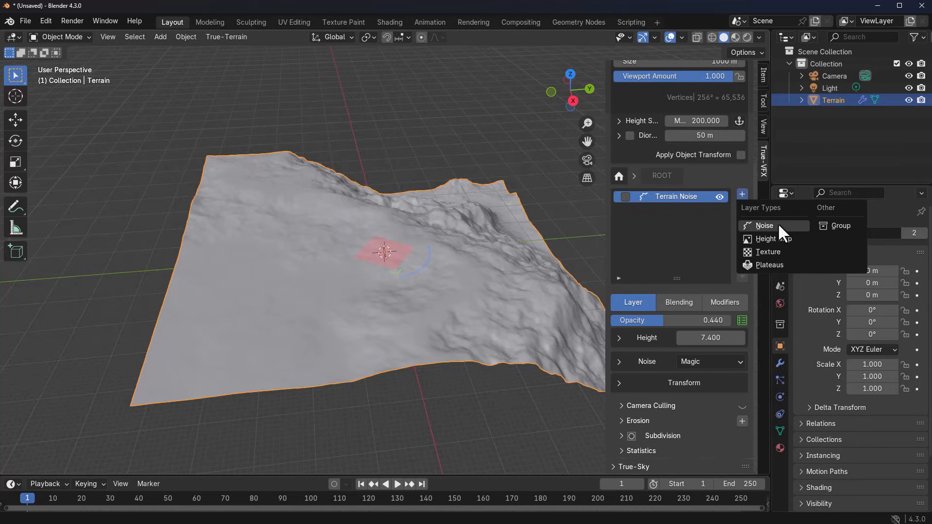
{"action": "left_click", "coordinate": [778, 223]}
{"action": "left_click", "coordinate": [767, 313]}
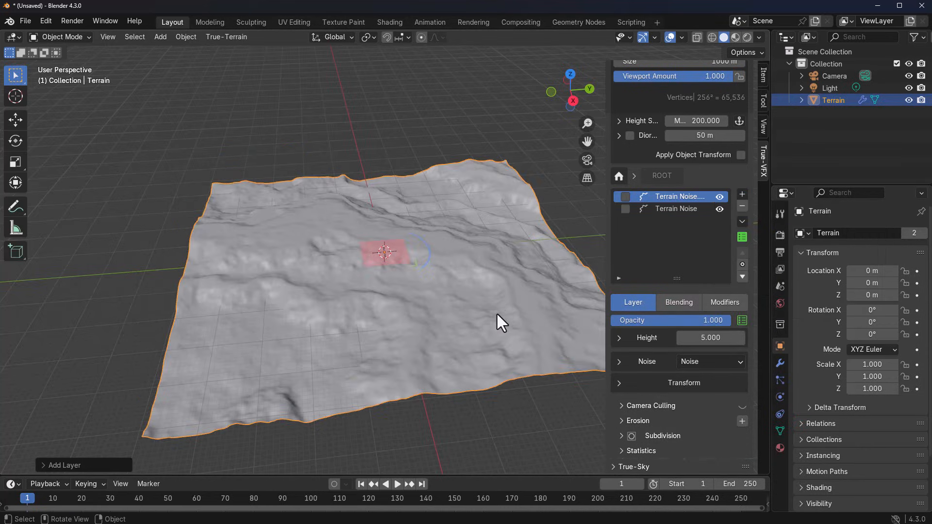
{"action": "middle_click_drag", "start_coordinate": [497, 313], "coordinate": [463, 302]}
{"action": "mouse_move", "coordinate": [714, 319]}
{"action": "left_mouse_down"}
{"action": "mouse_move", "coordinate": [640, 321]}
{"action": "mouse_move", "coordinate": [668, 320]}
{"action": "left_mouse_up"}
{"action": "middle_click_drag", "start_coordinate": [383, 258], "coordinate": [340, 289]}
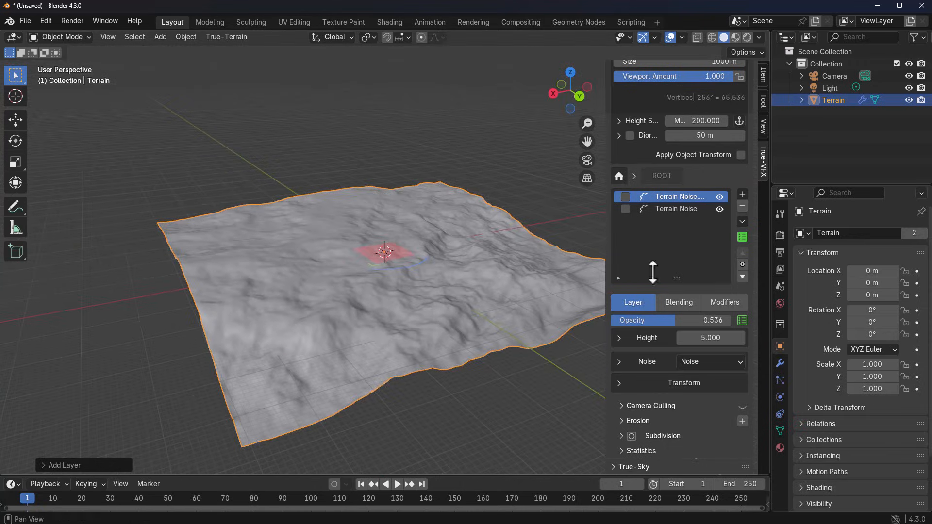
Toggle the second noise layer's visibility off and on, and move it below the original Terrain Noise layer.
{"action": "left_click", "coordinate": [720, 197]}
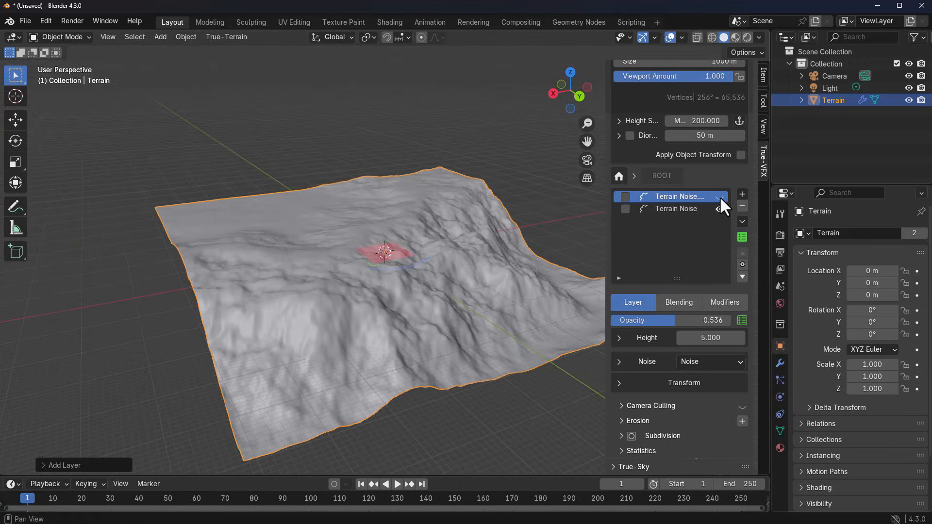
{"action": "left_click", "coordinate": [720, 196]}
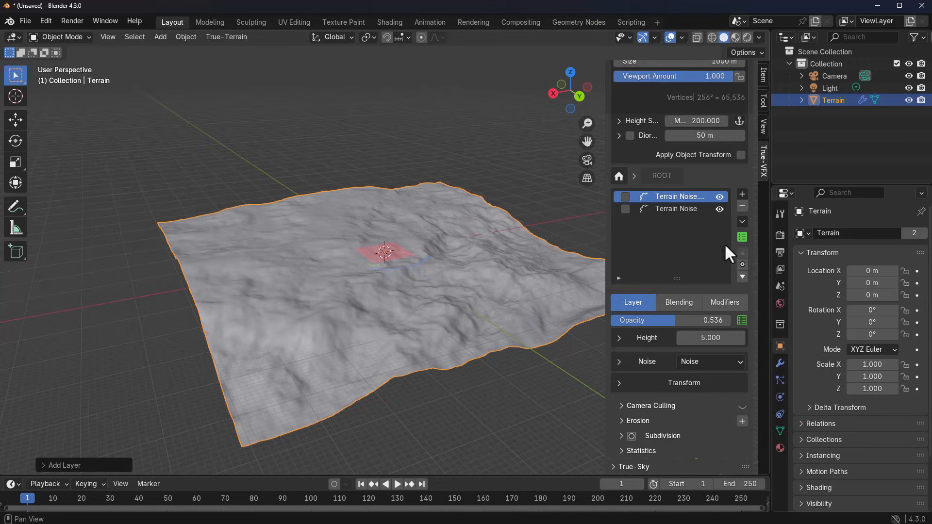
{"action": "left_click", "coordinate": [743, 275]}
Try shifting the lower noise layer's pattern in the viewport, and set that layer's opacity to 0.888.
{"action": "middle_click_drag", "start_coordinate": [428, 299], "coordinate": [389, 252]}
{"action": "key", "text": "r"}
{"action": "key", "text": "r"}
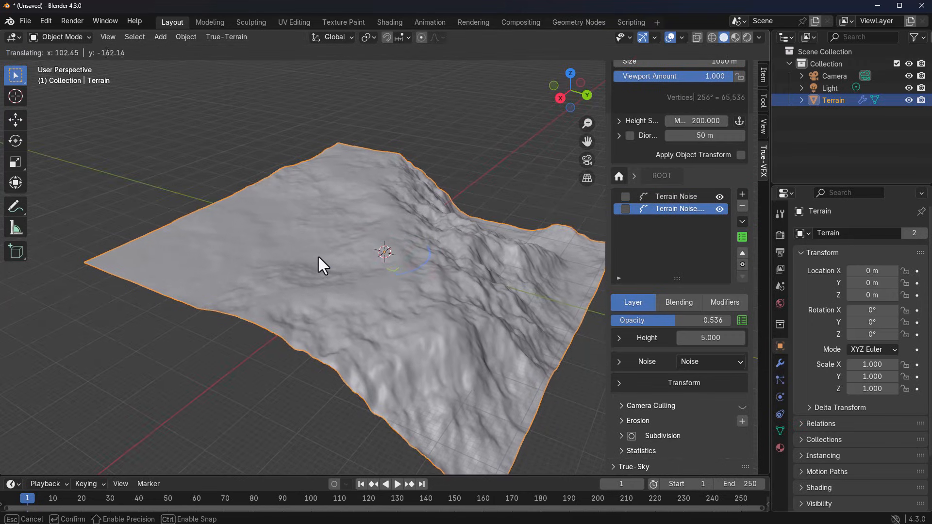
{"action": "key", "text": "Escape"}
{"action": "left_click_drag", "start_coordinate": [666, 320], "coordinate": [707, 321]}
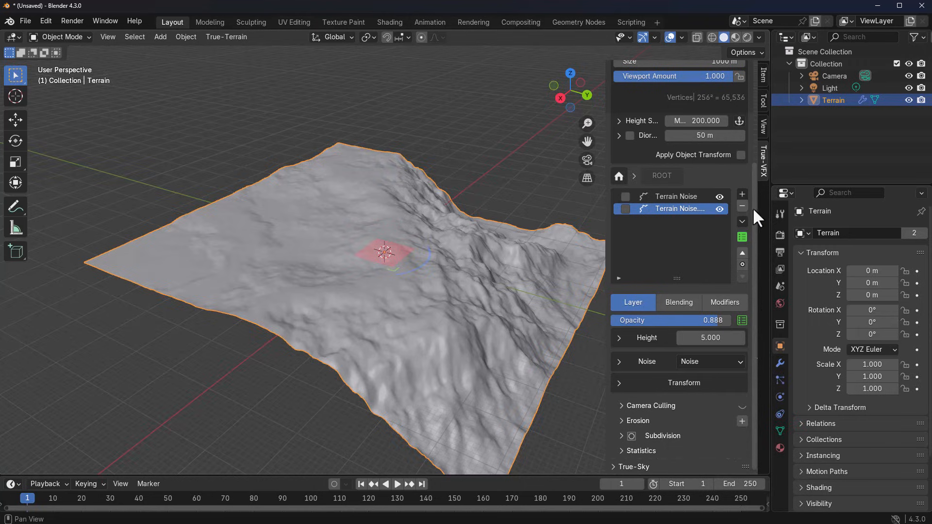
Add a third noise layer to the terrain using the Mountains (Type B) layer settings preset.
{"action": "left_click", "coordinate": [742, 193]}
{"action": "left_click", "coordinate": [772, 224]}
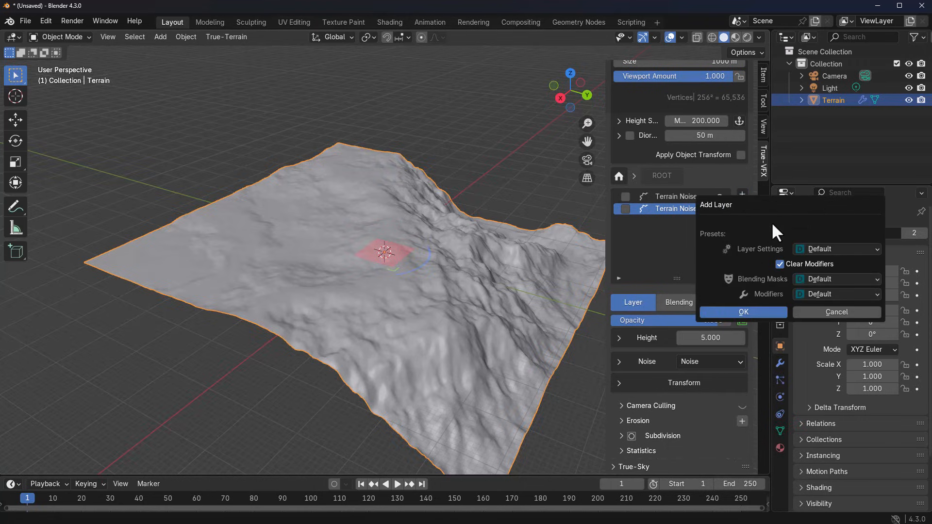
{"action": "left_click", "coordinate": [830, 248]}
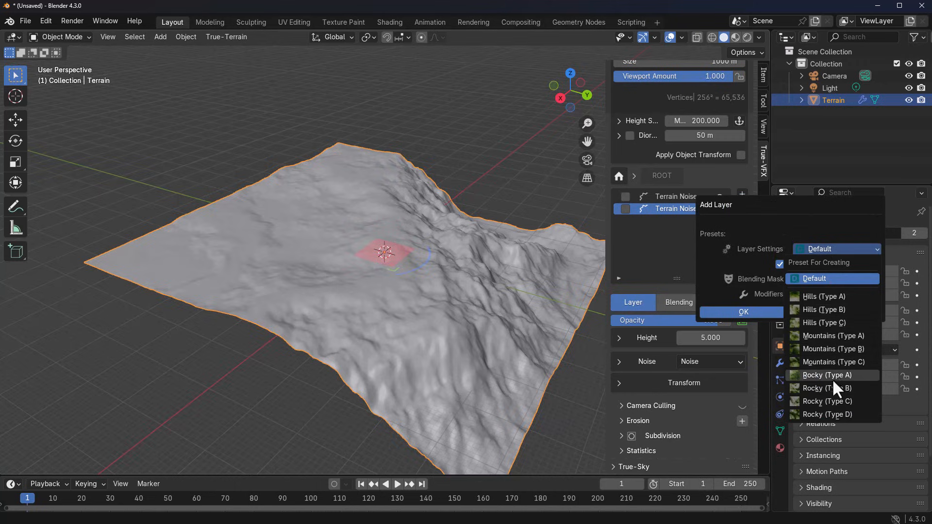
{"action": "left_click", "coordinate": [820, 348]}
{"action": "left_click", "coordinate": [775, 313]}
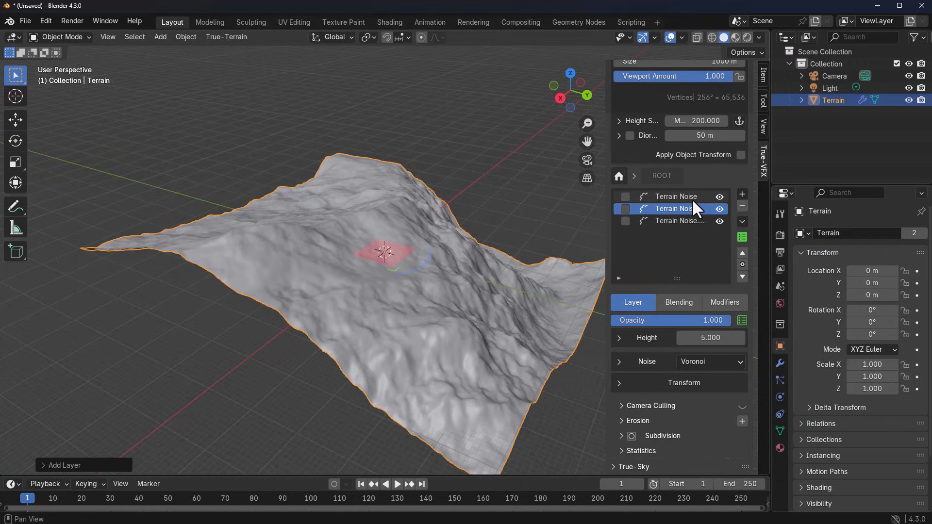
Hide the two other noise layers and set the Voronoi noise layer's transform scale to 0.23.
{"action": "left_click", "coordinate": [720, 221]}
{"action": "left_click", "coordinate": [720, 196]}
{"action": "middle_click_drag", "start_coordinate": [486, 291], "coordinate": [292, 301]}
{"action": "left_click", "coordinate": [684, 383]}
{"action": "left_click_drag", "start_coordinate": [693, 443], "coordinate": [680, 443]}
{"action": "middle_click_drag", "start_coordinate": [363, 346], "coordinate": [287, 311]}
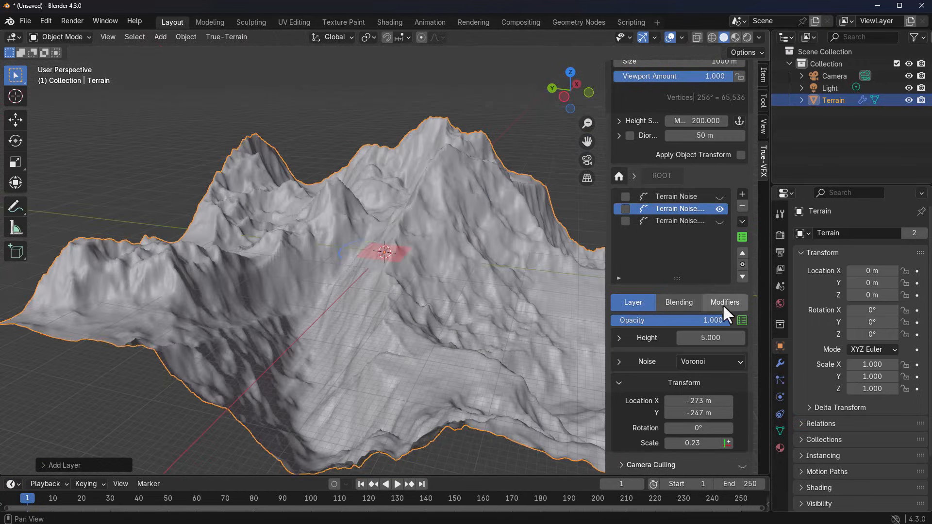
Show the two other noise layers again, and try the Voronoi layer at the top of the stack before returning it to the middle.
{"action": "left_click", "coordinate": [719, 221]}
{"action": "left_click", "coordinate": [720, 197]}
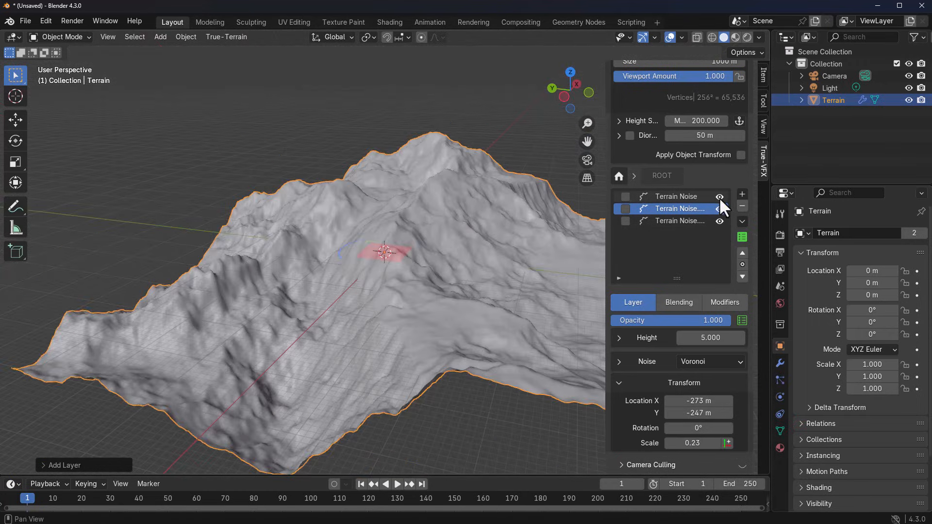
{"action": "middle_click_drag", "start_coordinate": [552, 282], "coordinate": [524, 296]}
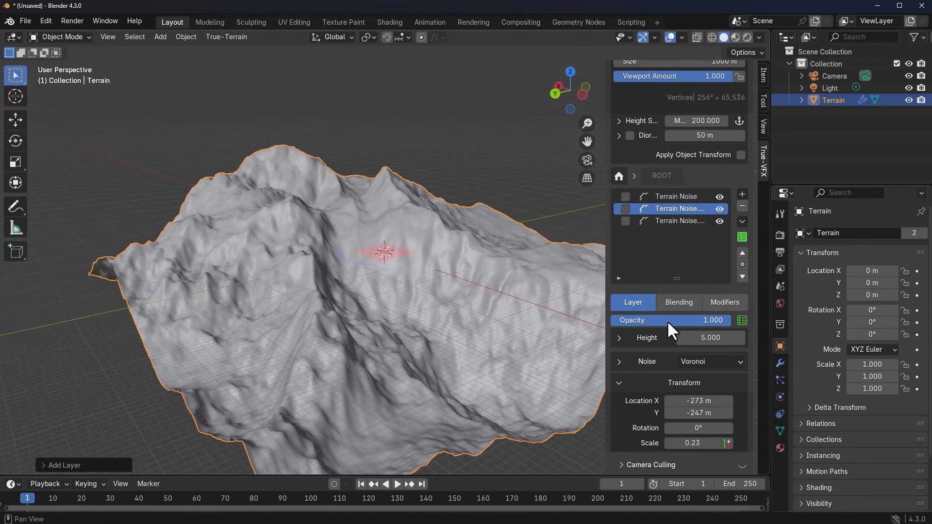
{"action": "left_click", "coordinate": [741, 253]}
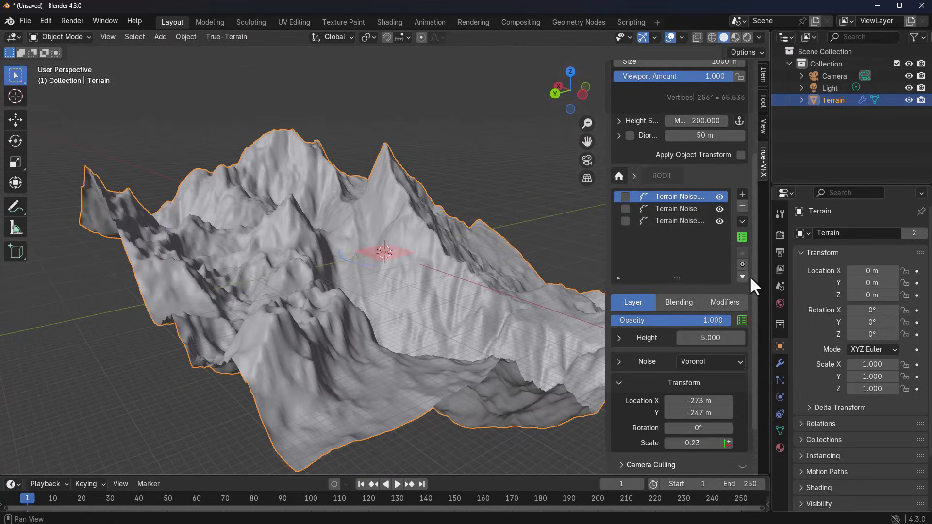
{"action": "left_click", "coordinate": [744, 275]}
{"action": "middle_click_drag", "start_coordinate": [444, 333], "coordinate": [526, 310]}
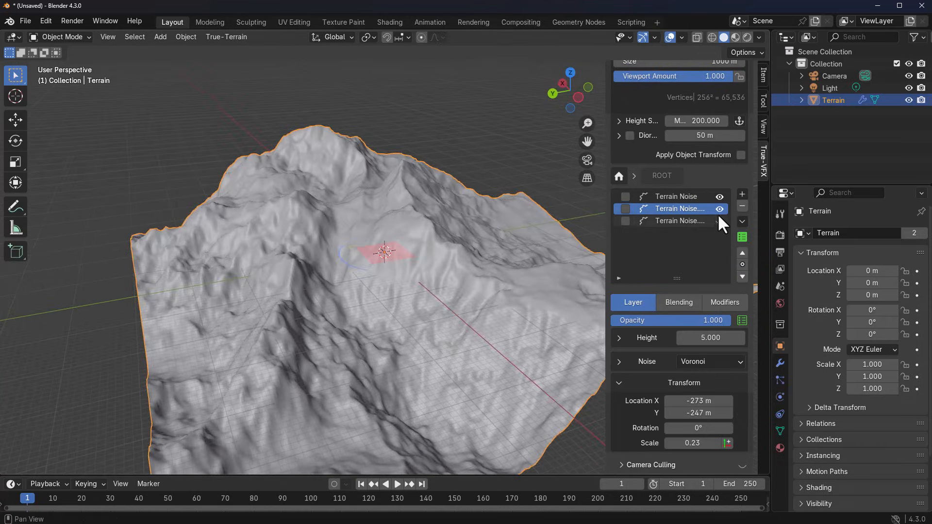
Hide all three noise layers and add a height map layer using the tVFX Mountain 02 image with default presets.
{"action": "left_click_drag", "start_coordinate": [719, 220], "coordinate": [719, 197]}
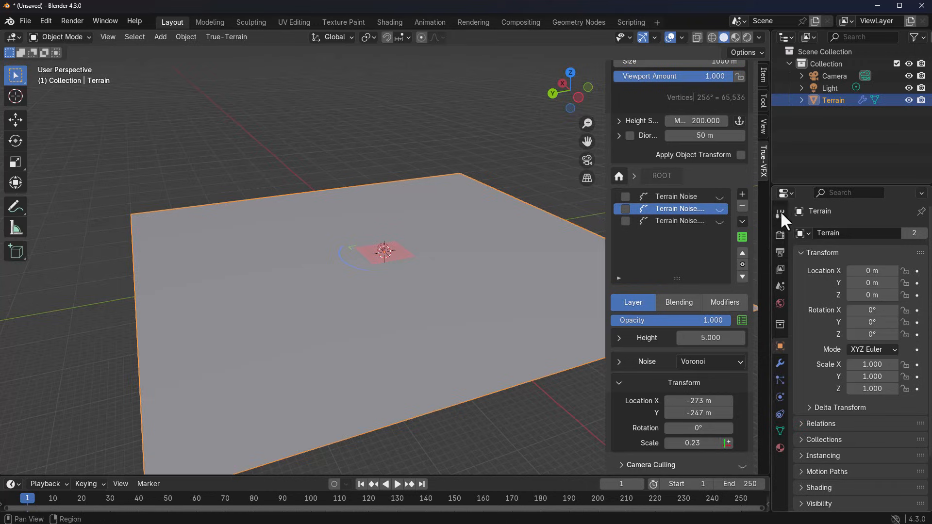
{"action": "left_click", "coordinate": [742, 194]}
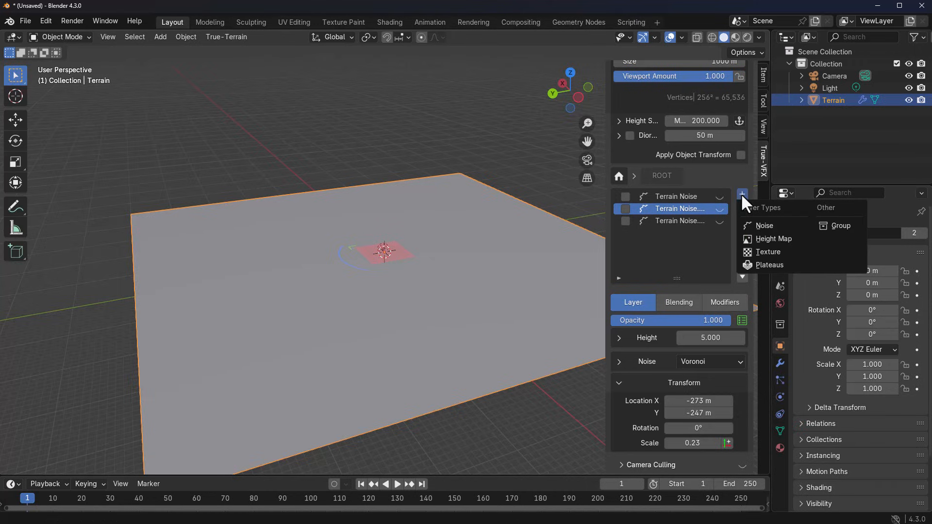
{"action": "left_click", "coordinate": [774, 239]}
{"action": "left_click", "coordinate": [804, 316]}
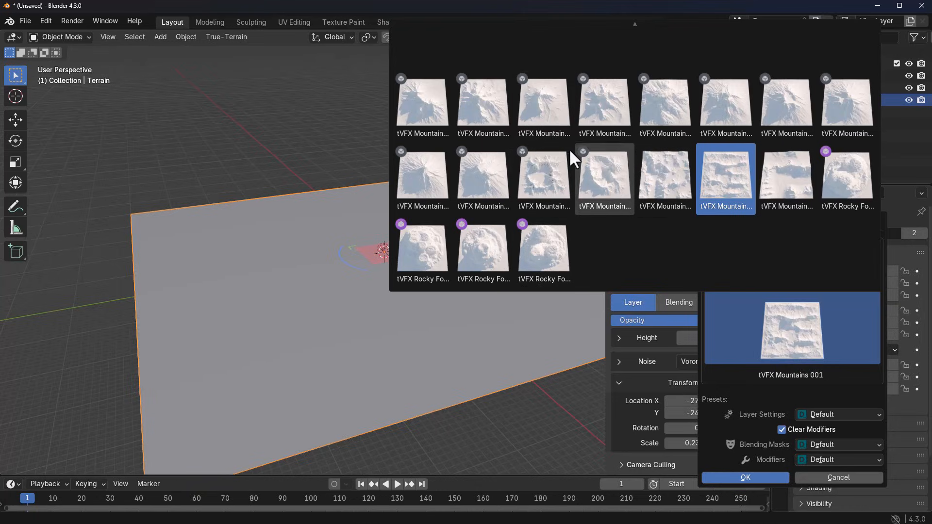
{"action": "left_click", "coordinate": [488, 106]}
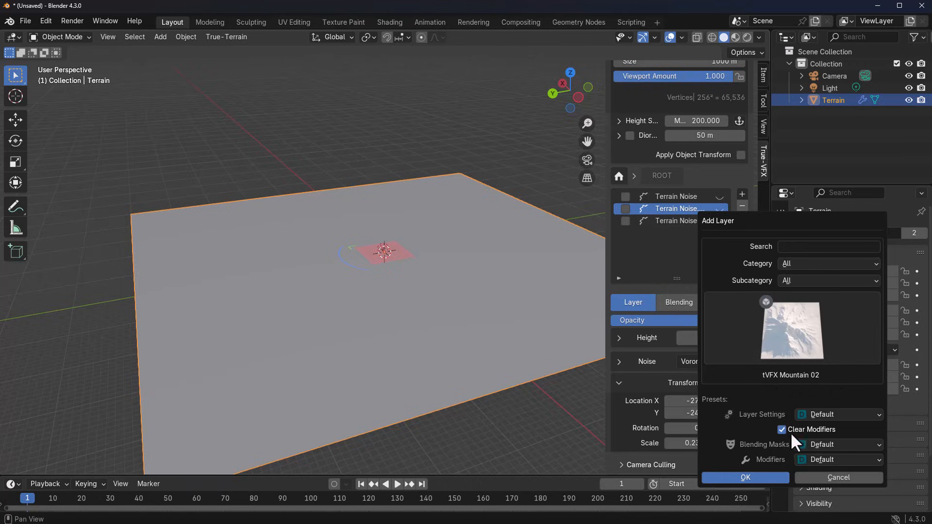
{"action": "left_click", "coordinate": [762, 474]}
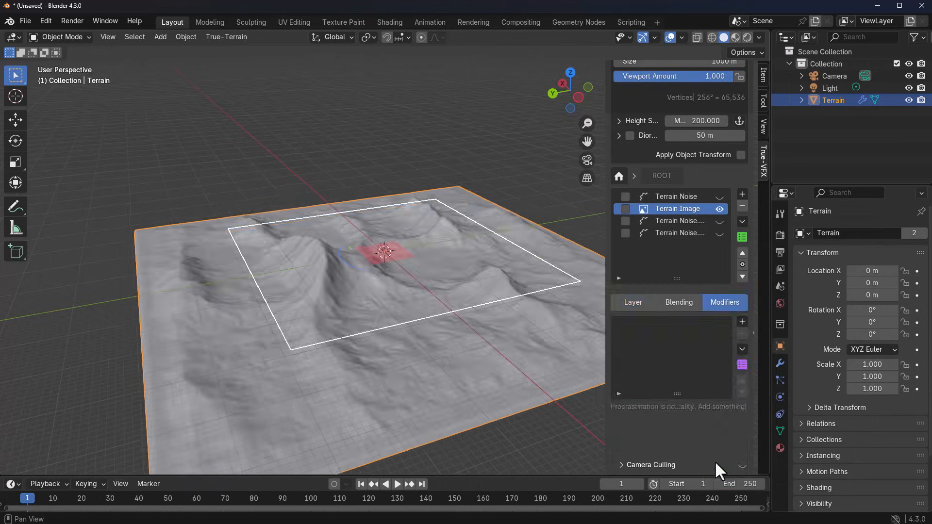
Move the height map layer's image across the terrain to about 137 m in X.
{"action": "middle_click_drag", "start_coordinate": [421, 256], "coordinate": [387, 257]}
{"action": "key", "text": "g"}
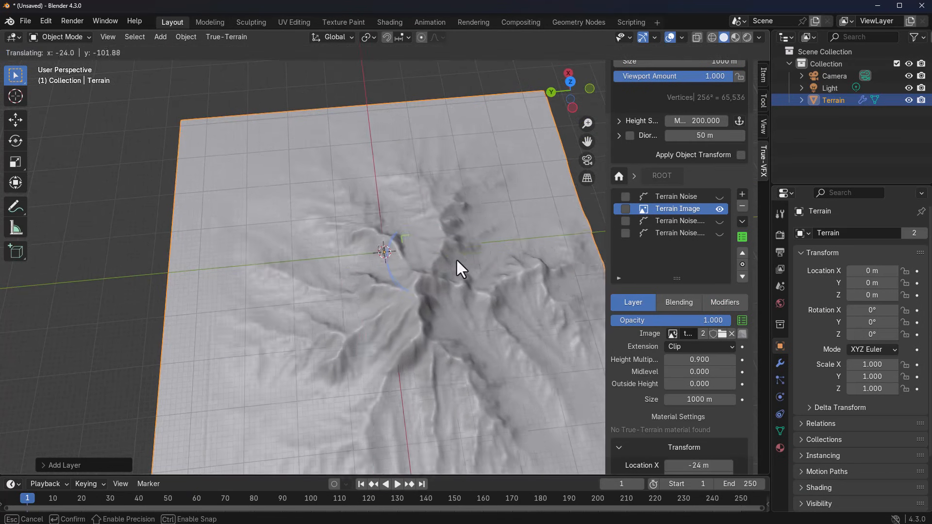
{"action": "scroll", "coordinate": [396, 183], "scroll_direction": "down", "scroll_amount": 5}
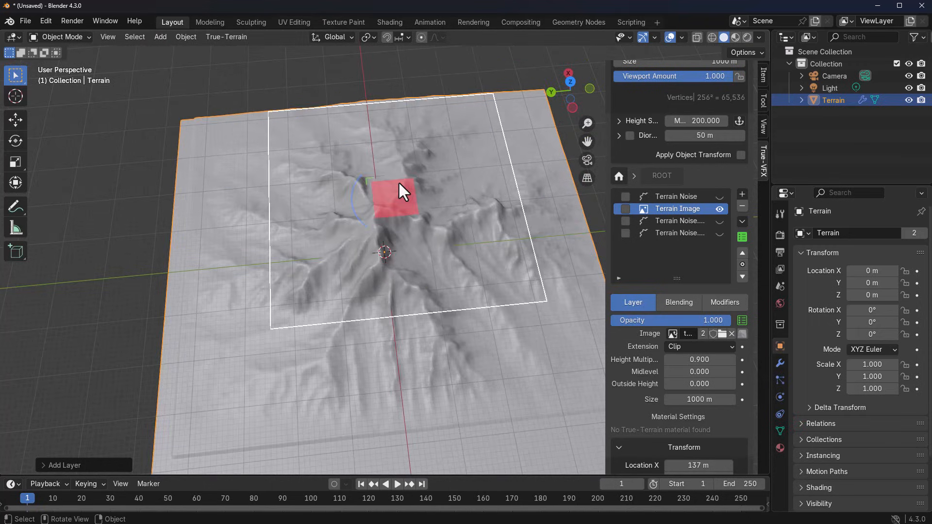
{"action": "left_click", "coordinate": [399, 183]}
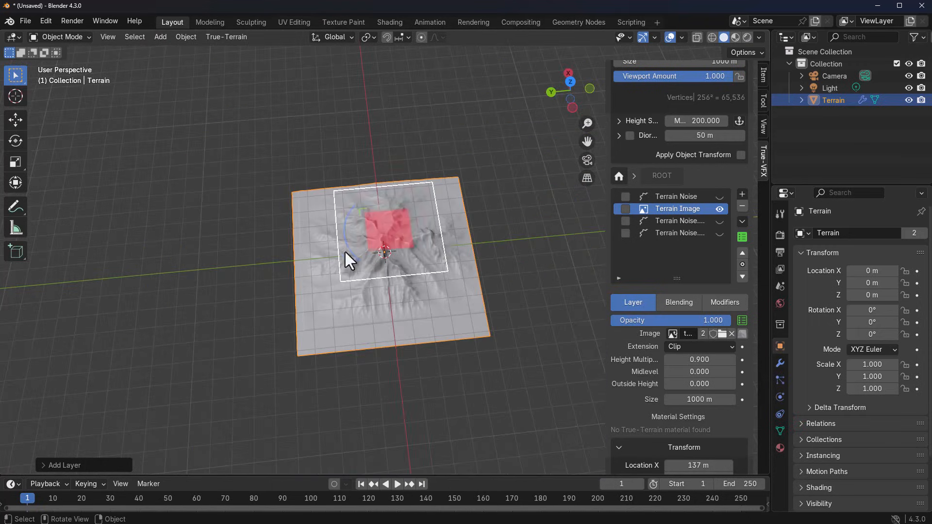
Try enlarging the terrain's global size to 10000 m.
{"action": "scroll", "coordinate": [641, 371], "scroll_direction": "up", "scroll_amount": 6}
{"action": "left_click", "coordinate": [663, 190]}
{"action": "left_click", "coordinate": [626, 190]}
{"action": "type", "text": "0"}
{"action": "key", "text": "Return"}
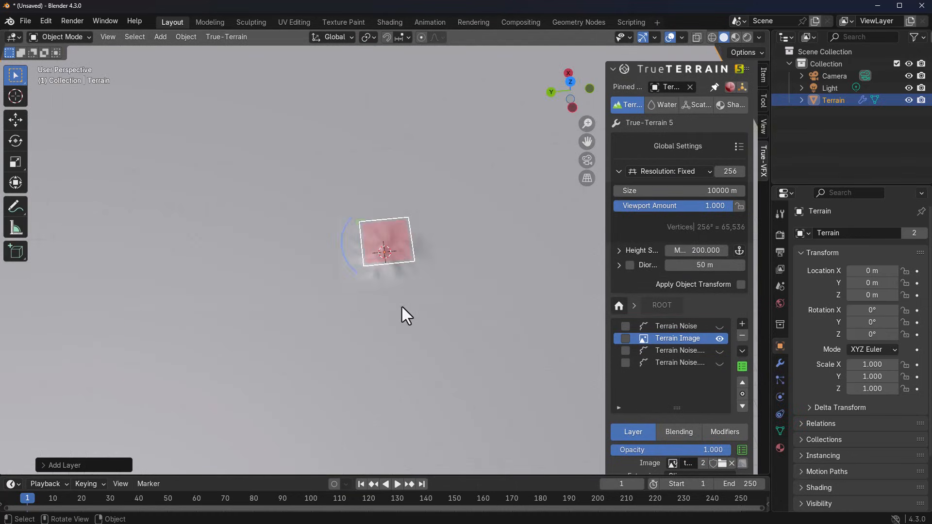
Set the terrain's global size back to 1000 m.
{"action": "left_click", "coordinate": [703, 187]}
{"action": "left_click", "coordinate": [625, 191]}
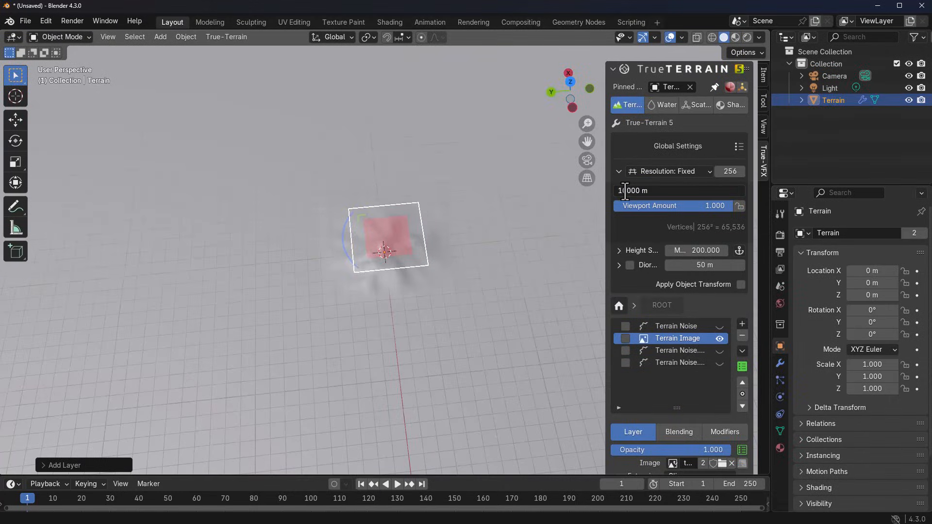
{"action": "key", "text": "Delete"}
{"action": "key", "text": "Return"}
{"action": "scroll", "coordinate": [340, 262], "scroll_direction": "up", "scroll_amount": 5}
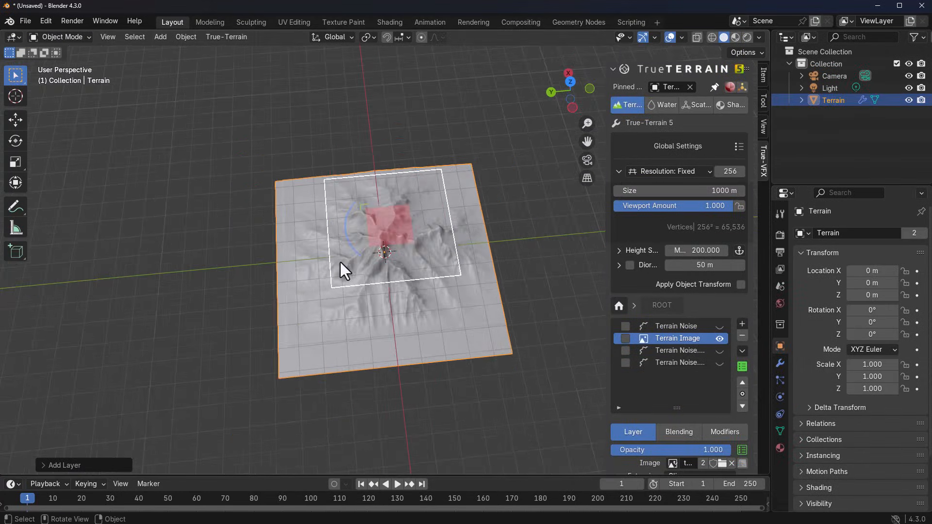
Set the height map layer's size to 522 m and opacity to 0.540, and move its image toward the terrain's far corner.
{"action": "middle_click_drag", "start_coordinate": [377, 267], "coordinate": [409, 260]}
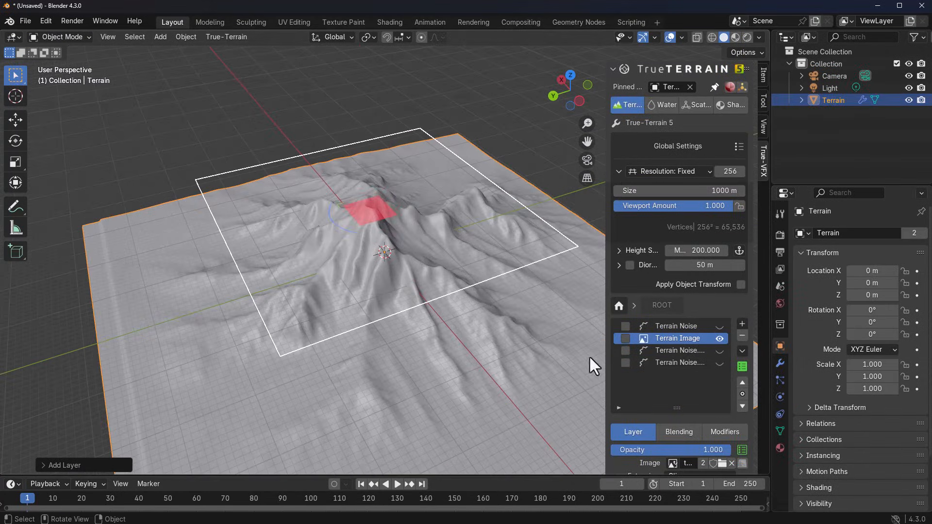
{"action": "scroll", "coordinate": [684, 405], "scroll_direction": "down", "scroll_amount": 5}
{"action": "left_click_drag", "start_coordinate": [699, 432], "coordinate": [630, 432]}
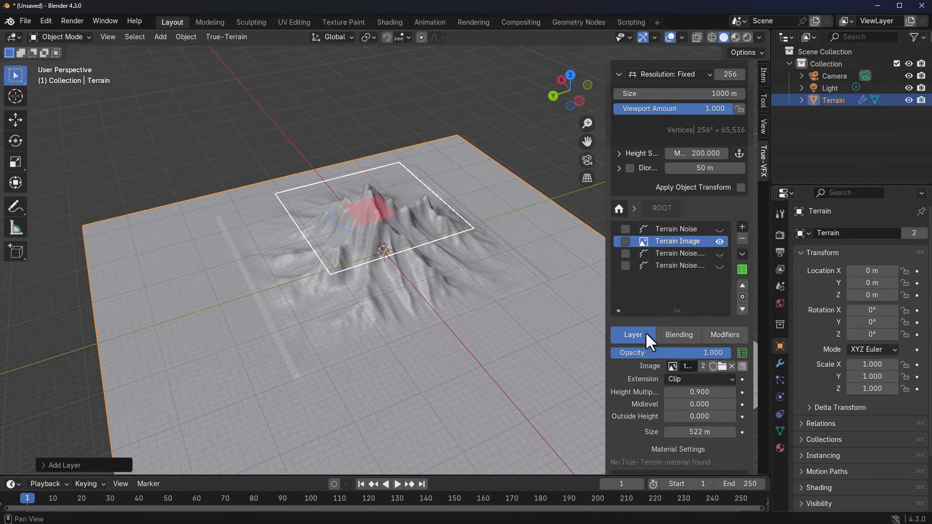
{"action": "left_click_drag", "start_coordinate": [697, 349], "coordinate": [491, 137]}
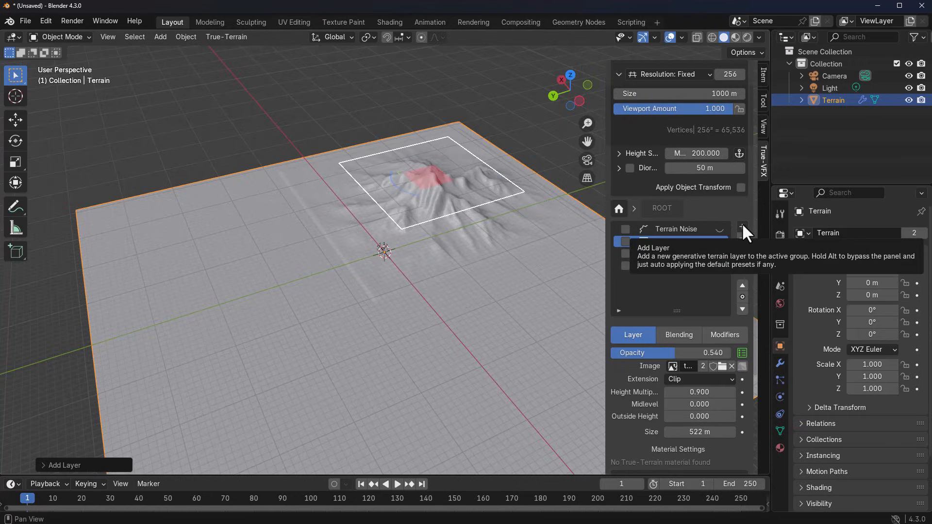
Set the height map layer's extension to Repeat, with a 548 m size and 0.864 opacity.
{"action": "left_click", "coordinate": [699, 380]}
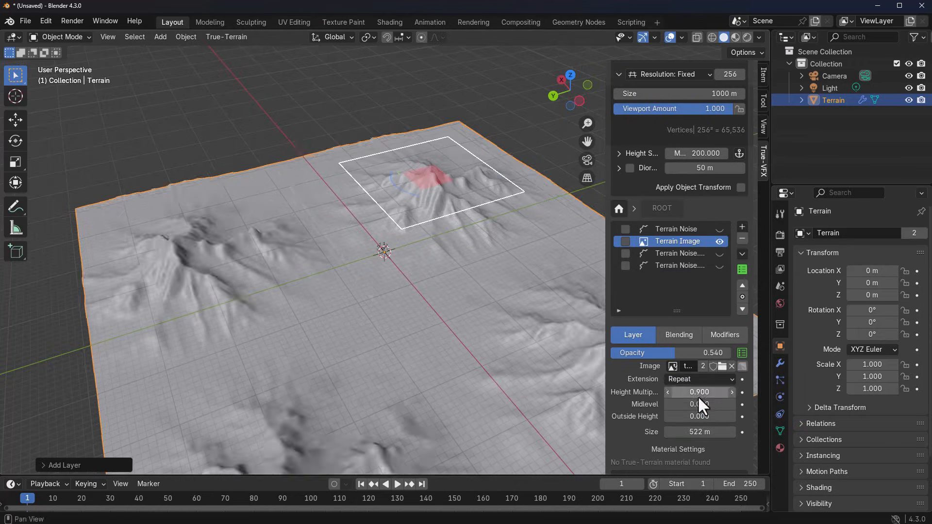
{"action": "left_click", "coordinate": [698, 395]}
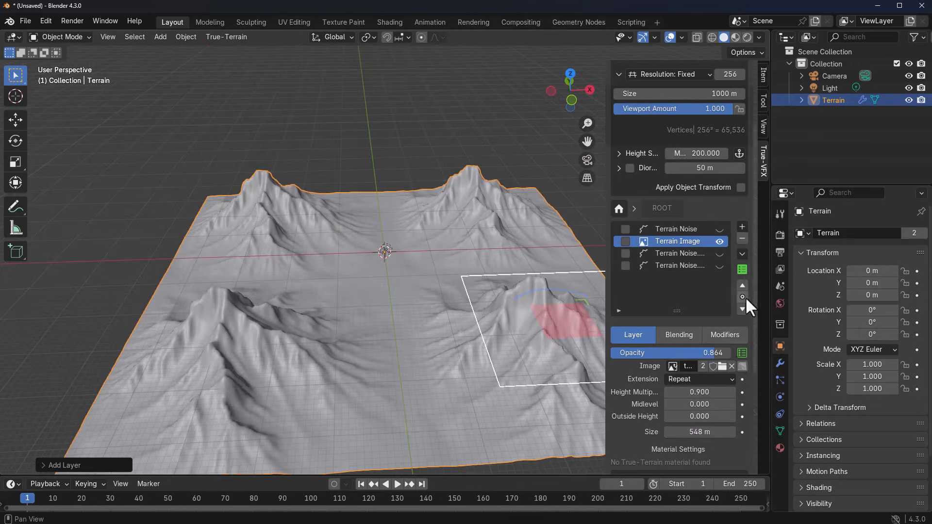
Add a second height map layer with a different image, and adjust its rotation and placement on the terrain.
{"action": "left_click", "coordinate": [743, 270]}
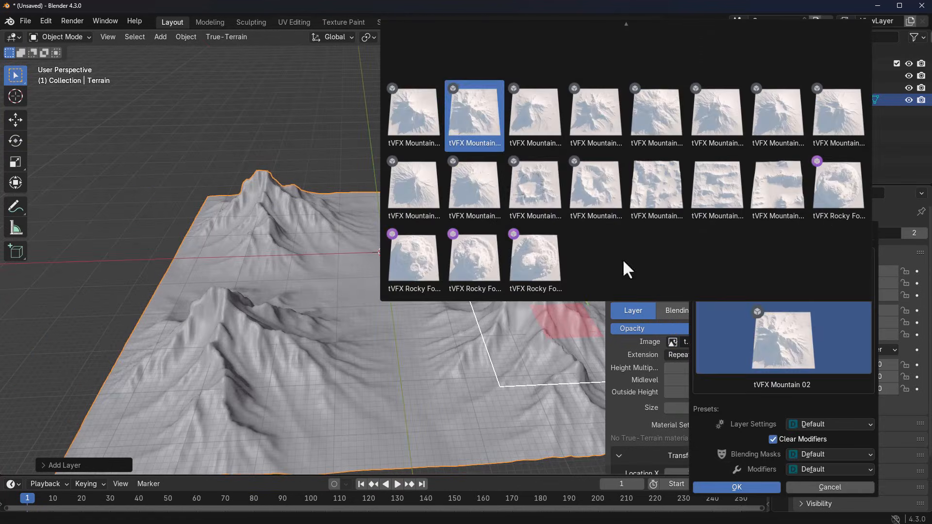
{"action": "left_click", "coordinate": [778, 335]}
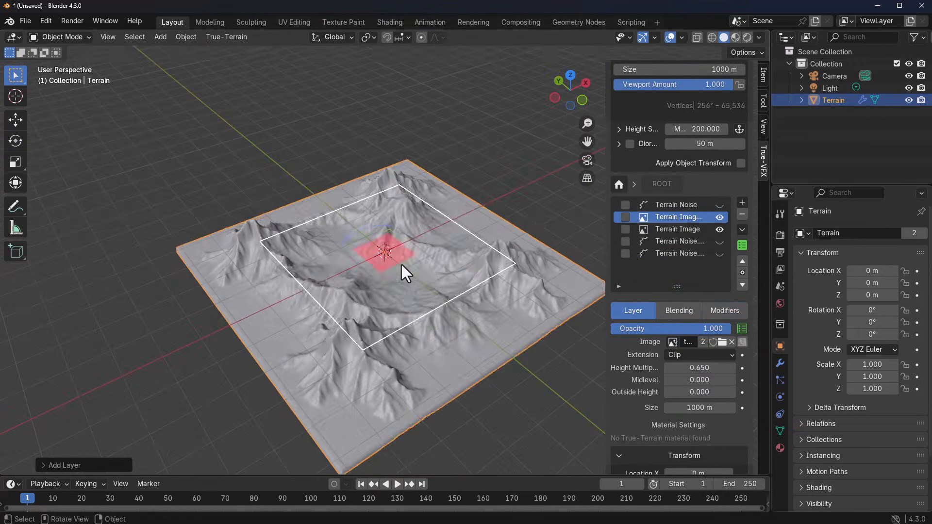
{"action": "key", "text": "r"}
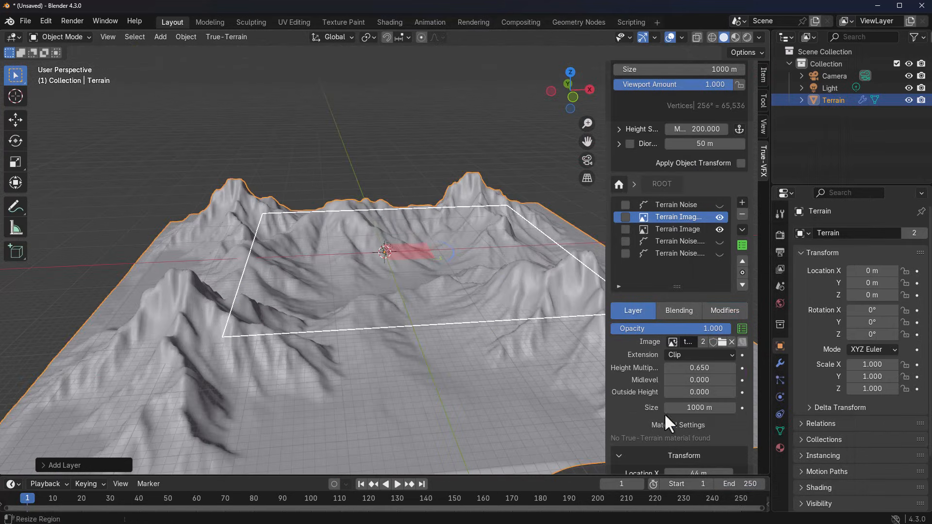
Add a height map layer using tVFX Rocky Formation 04 at the top of the stack, and hide all layers beneath it.
{"action": "left_click", "coordinate": [692, 380]}
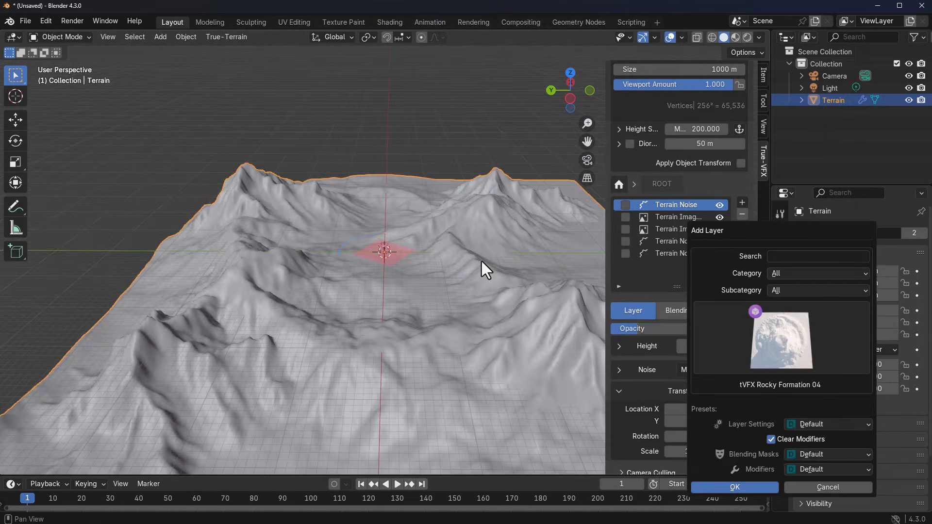
{"action": "left_click", "coordinate": [746, 487]}
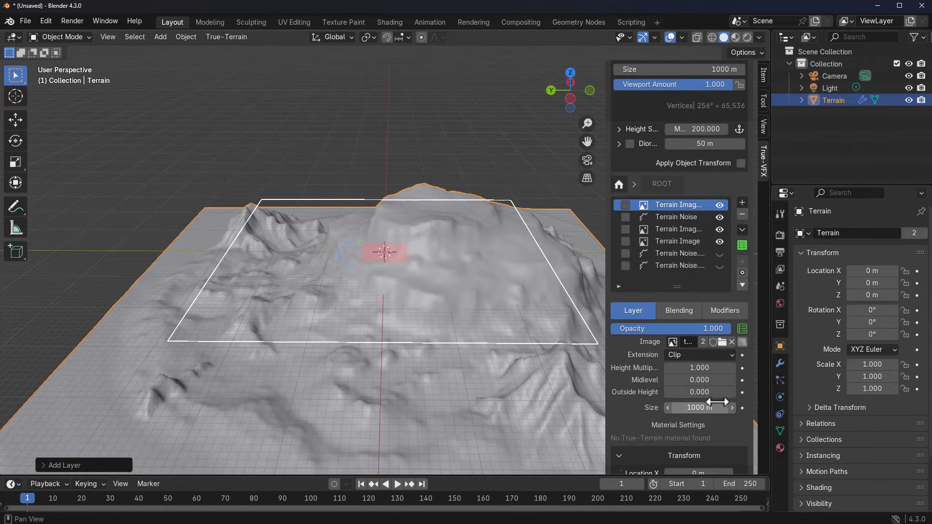
{"action": "left_click", "coordinate": [718, 218]}
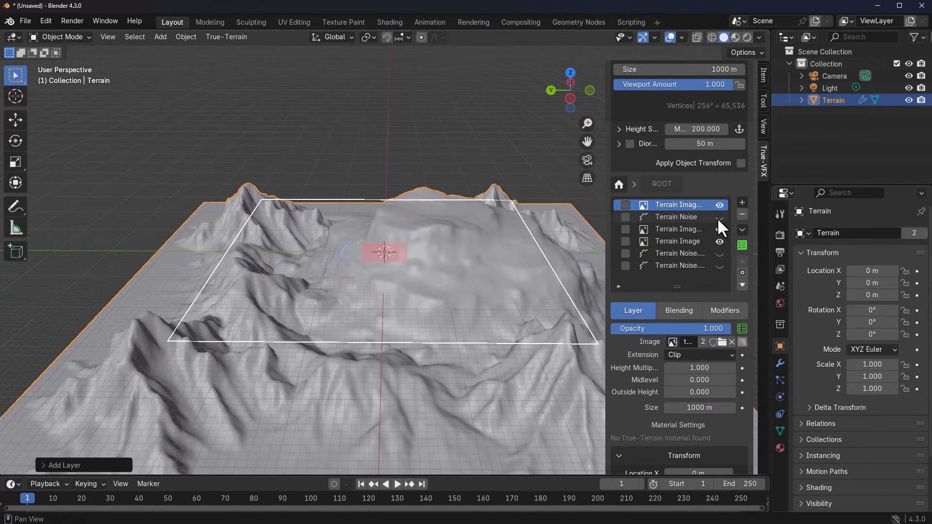
{"action": "left_click", "coordinate": [720, 230]}
{"action": "left_click", "coordinate": [721, 241]}
Set the rocky formation height map layer's size to 500 m and its extension to Repeat.
{"action": "scroll", "coordinate": [404, 322], "scroll_direction": "down", "scroll_amount": 3}
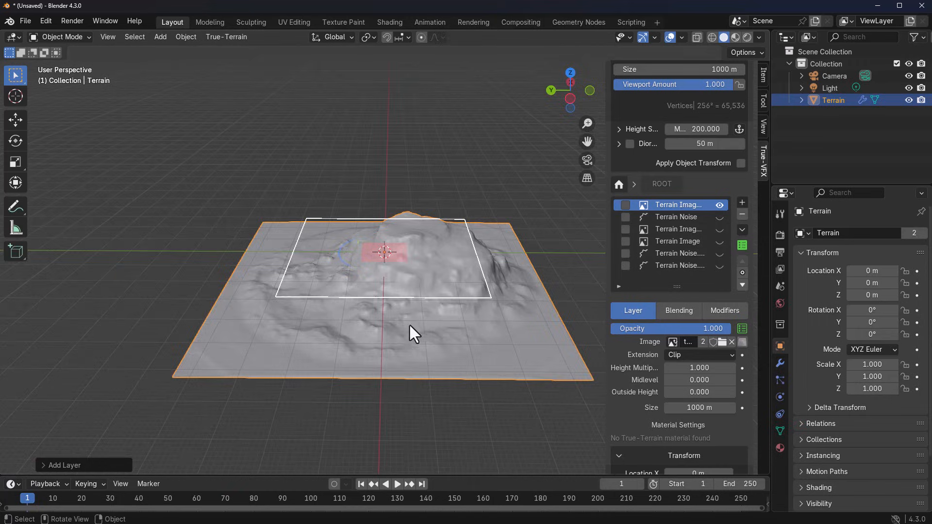
{"action": "middle_click_drag", "start_coordinate": [404, 322], "coordinate": [386, 325]}
{"action": "double_click", "coordinate": [690, 408]}
{"action": "type", "text": "50"}
{"action": "key", "text": "Return"}
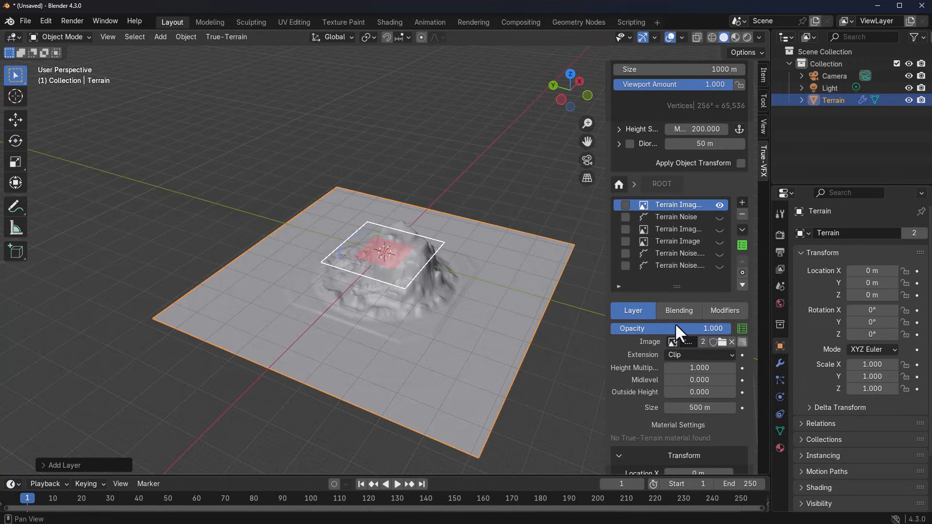
{"action": "left_click", "coordinate": [692, 356]}
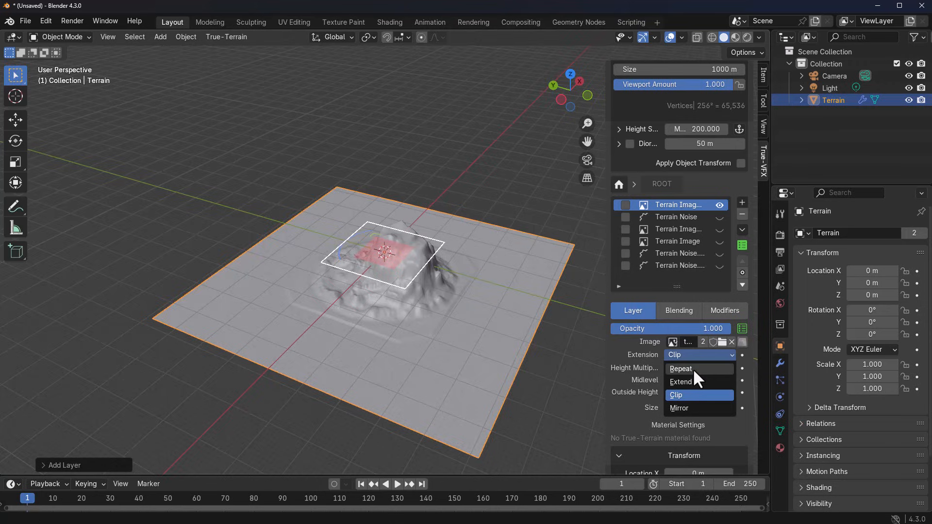
{"action": "left_click", "coordinate": [693, 369]}
{"action": "middle_click_drag", "start_coordinate": [579, 361], "coordinate": [348, 316]}
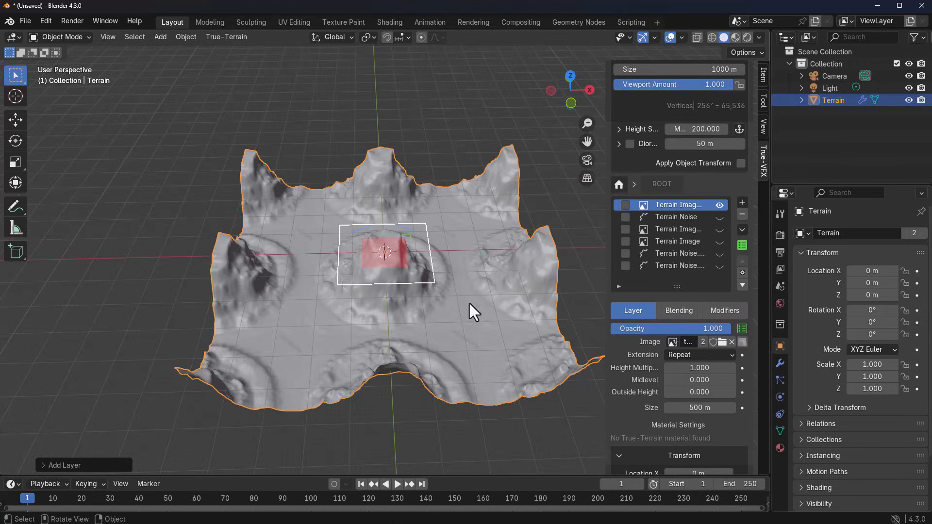
Set the rocky formation layer's extension to Extend, and shift the layer to an X location of about 23 m.
{"action": "left_click", "coordinate": [710, 356]}
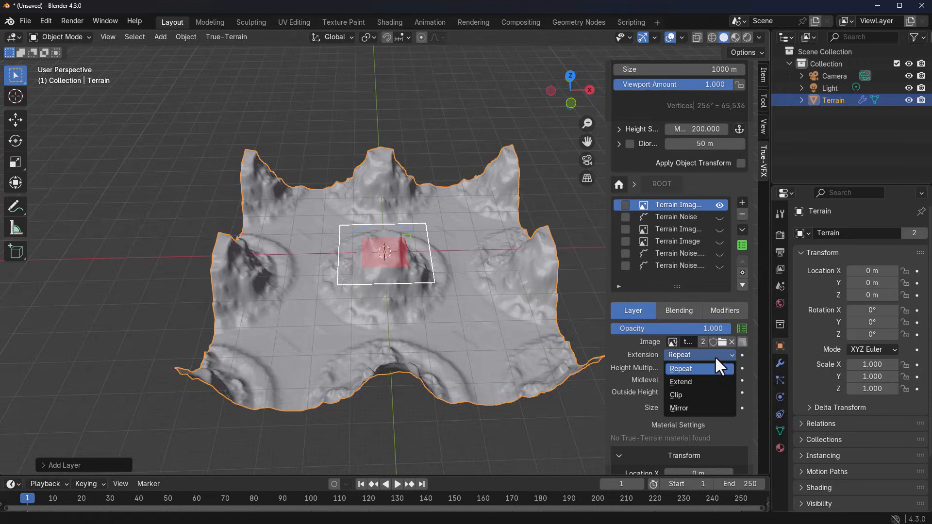
{"action": "left_click", "coordinate": [704, 379]}
{"action": "scroll", "coordinate": [389, 350], "scroll_direction": "up", "scroll_amount": 3}
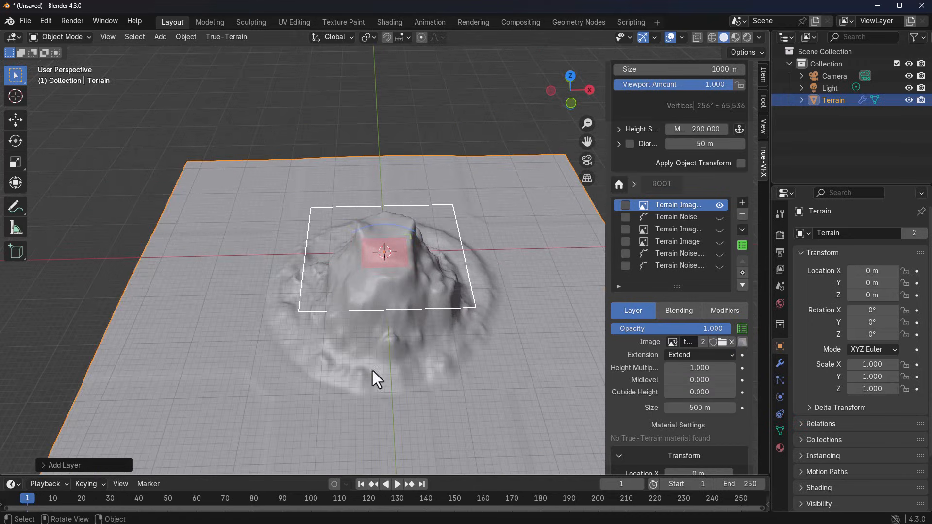
{"action": "scroll", "coordinate": [316, 369], "scroll_direction": "down", "scroll_amount": 2}
{"action": "mouse_move", "coordinate": [386, 278]}
{"action": "left_mouse_down"}
{"action": "mouse_move", "coordinate": [499, 291]}
{"action": "mouse_move", "coordinate": [453, 212]}
{"action": "mouse_move", "coordinate": [396, 286]}
{"action": "left_mouse_up"}
Set the rocky formation layer's extension to Mirror, and rotate the layer by about 26 degrees.
{"action": "left_click", "coordinate": [676, 352]}
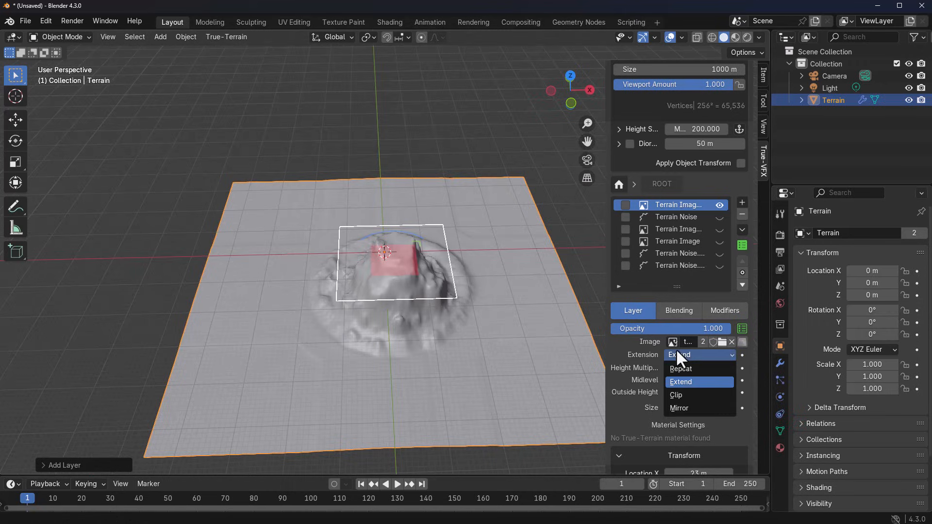
{"action": "left_click", "coordinate": [681, 407]}
{"action": "middle_click_drag", "start_coordinate": [573, 374], "coordinate": [378, 270]}
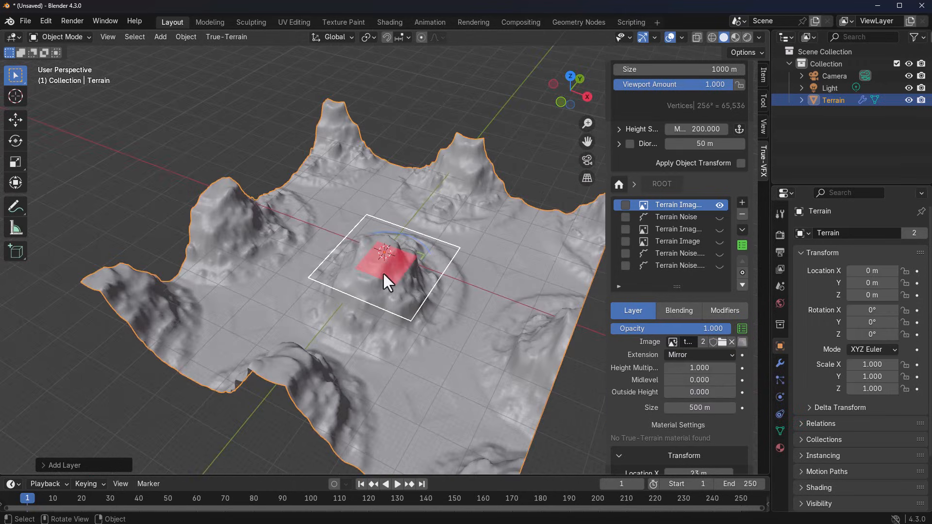
{"action": "left_click_drag", "start_coordinate": [419, 245], "coordinate": [442, 268]}
Set the rocky formation layer's extension to Clip, and inspect the clipped edge around the mountain.
{"action": "left_click", "coordinate": [717, 353]}
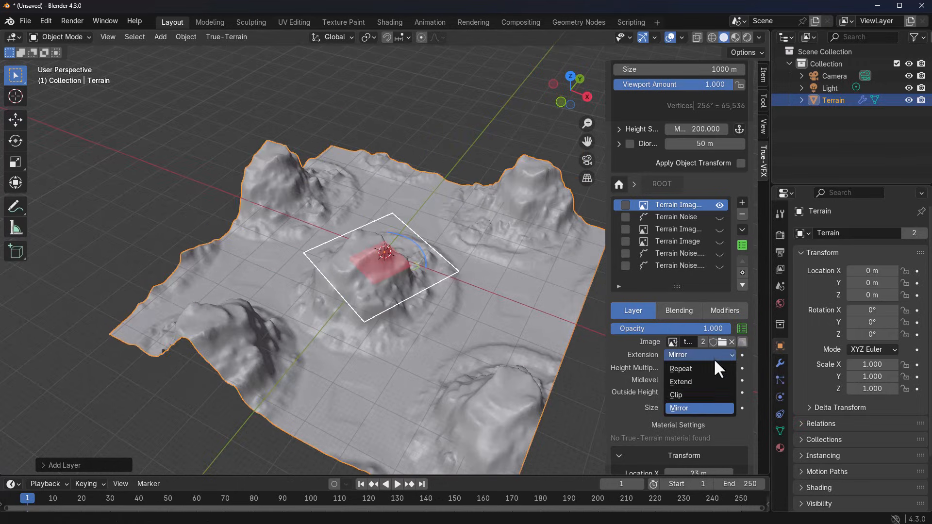
{"action": "left_click", "coordinate": [689, 392]}
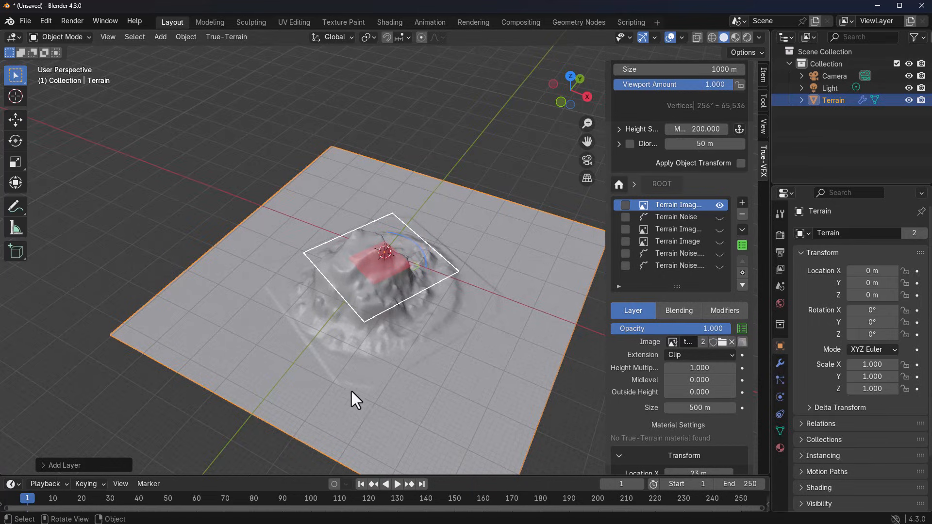
{"action": "scroll", "coordinate": [358, 382], "scroll_direction": "up", "scroll_amount": 4}
{"action": "middle_click_drag", "start_coordinate": [359, 384], "coordinate": [362, 371]}
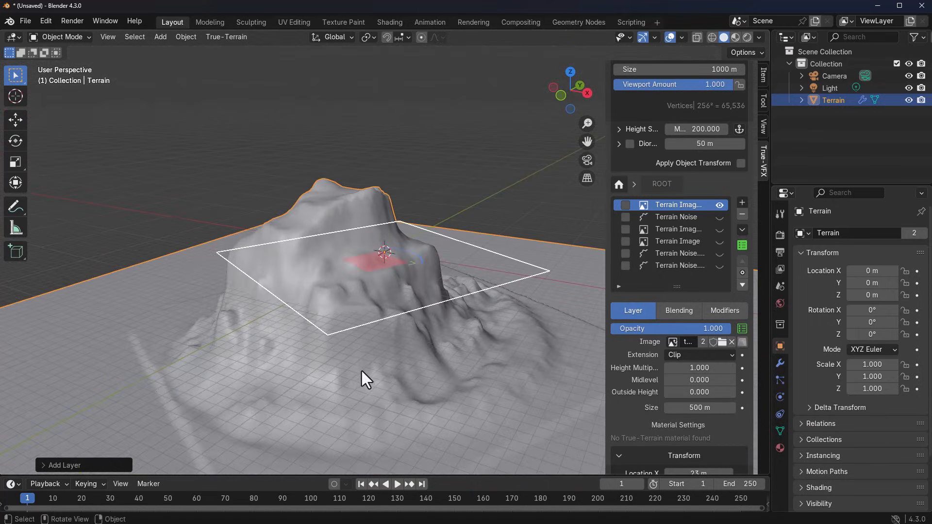
Set the layer's midlevel to -5.100 and outside height to -0.600, and move it to about X 31 m, Y 35 m.
{"action": "scroll", "coordinate": [688, 399], "scroll_direction": "down", "scroll_amount": 3}
{"action": "middle_click_drag", "start_coordinate": [604, 95], "coordinate": [391, 284]}
{"action": "mouse_move", "coordinate": [699, 343]}
{"action": "left_mouse_down"}
{"action": "mouse_move", "coordinate": [726, 343]}
{"action": "mouse_move", "coordinate": [694, 344]}
{"action": "mouse_move", "coordinate": [726, 331]}
{"action": "mouse_move", "coordinate": [652, 331]}
{"action": "mouse_move", "coordinate": [720, 344]}
{"action": "mouse_move", "coordinate": [700, 343]}
{"action": "left_mouse_up"}
{"action": "middle_click_drag", "start_coordinate": [399, 327], "coordinate": [372, 341]}
{"action": "left_click_drag", "start_coordinate": [384, 275], "coordinate": [401, 250]}
Unhide the two height map layers beneath the rocky formation layer to combine them on the terrain.
{"action": "left_click", "coordinate": [720, 181]}
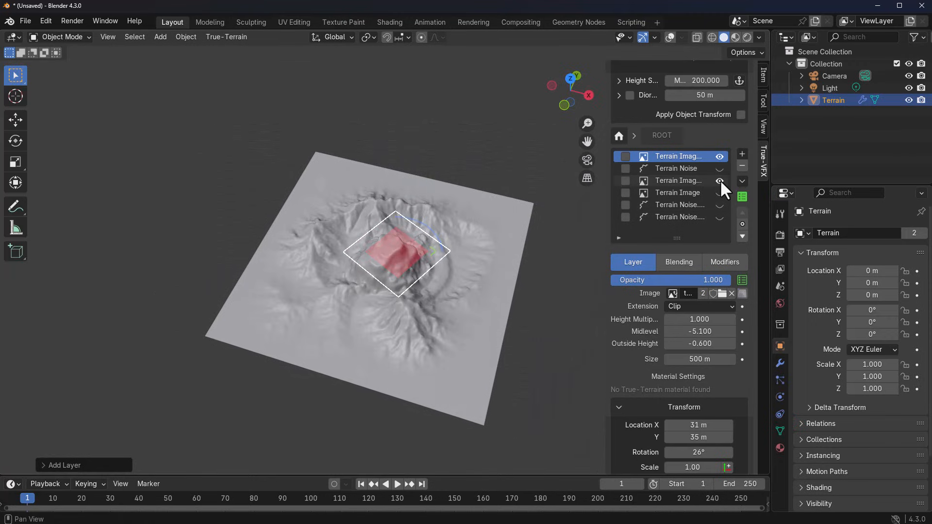
{"action": "left_click", "coordinate": [720, 193]}
{"action": "middle_click_drag", "start_coordinate": [408, 350], "coordinate": [424, 301]}
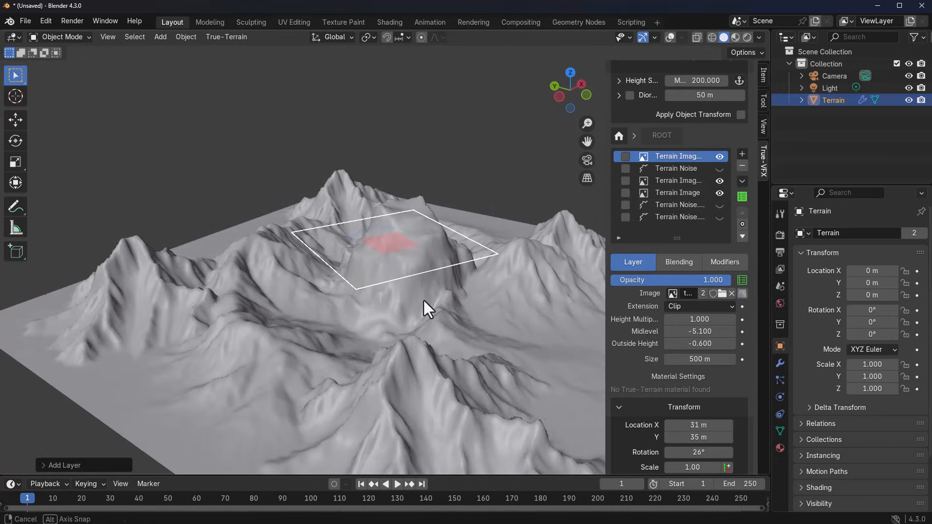
Unhide the Voronoi noise layer directly below the height maps, and lower its opacity to 0.172.
{"action": "left_click", "coordinate": [720, 205]}
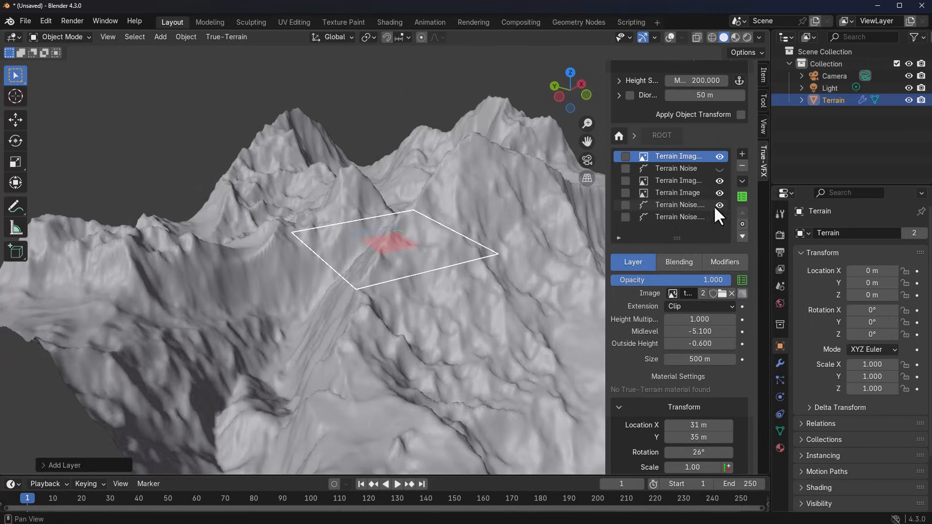
{"action": "left_click", "coordinate": [680, 205]}
{"action": "left_click_drag", "start_coordinate": [716, 279], "coordinate": [614, 280]}
{"action": "middle_click_drag", "start_coordinate": [379, 316], "coordinate": [393, 318]}
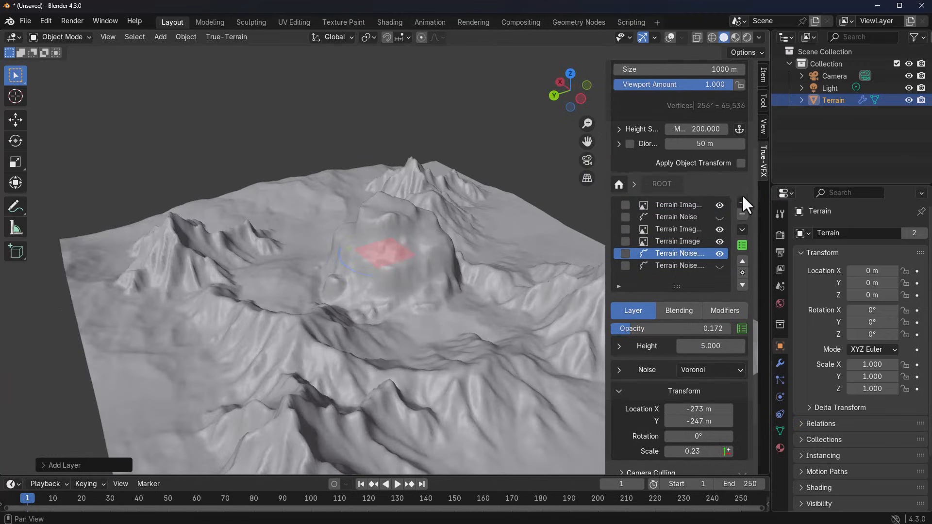
{"action": "left_click", "coordinate": [745, 201]}
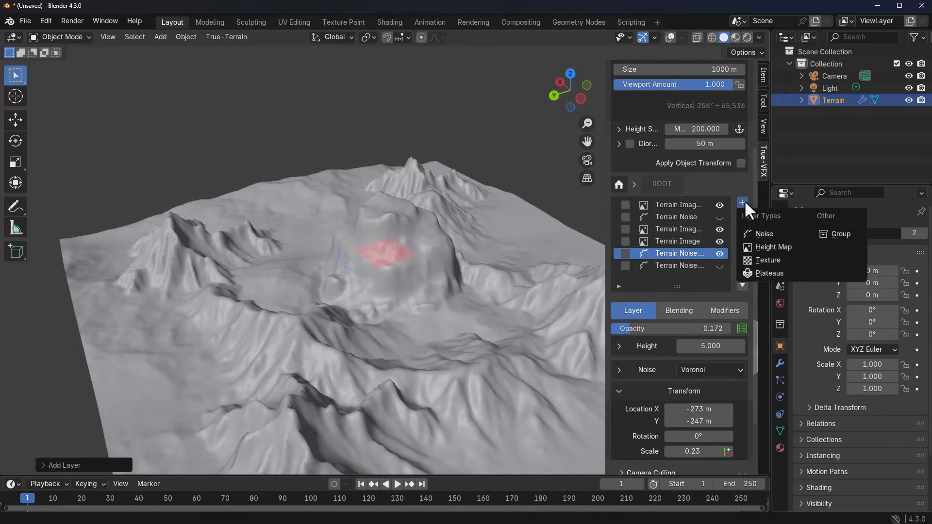
{"action": "left_click", "coordinate": [769, 261]}
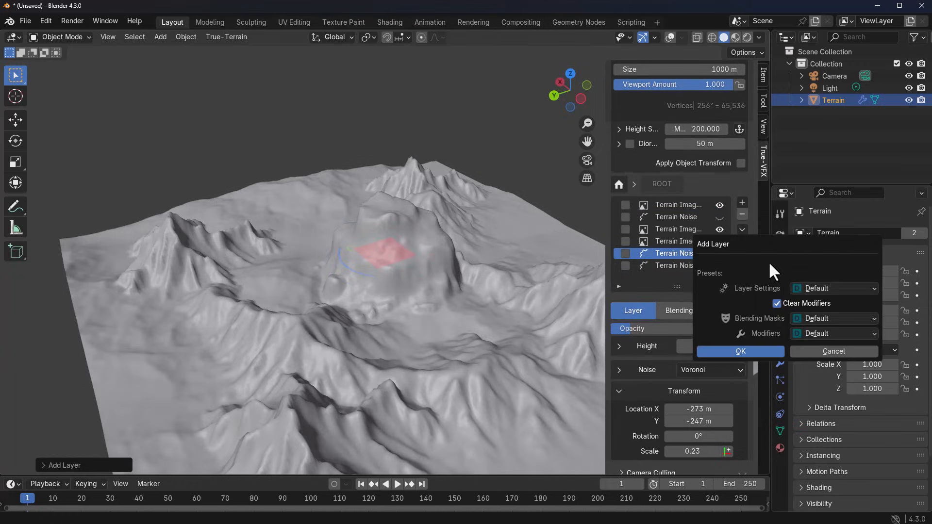
{"action": "left_click", "coordinate": [816, 288]}
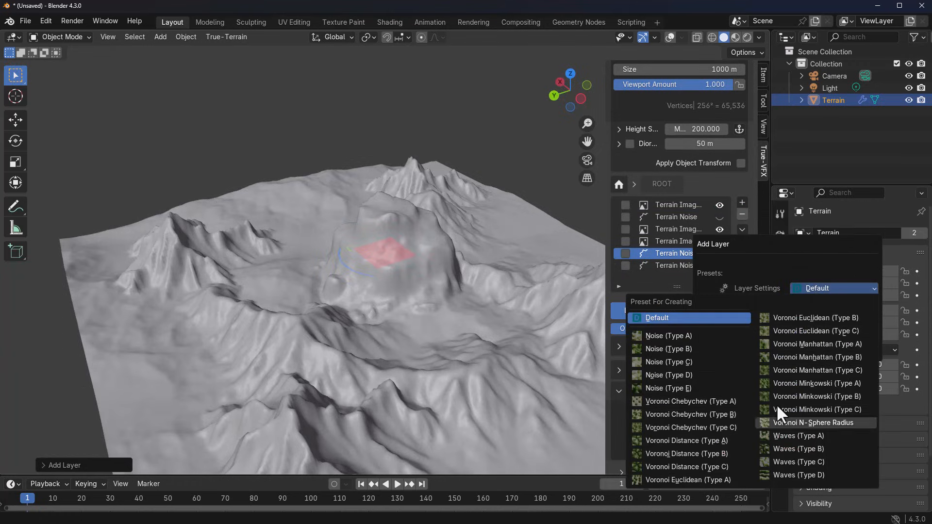
{"action": "left_click", "coordinate": [699, 315]}
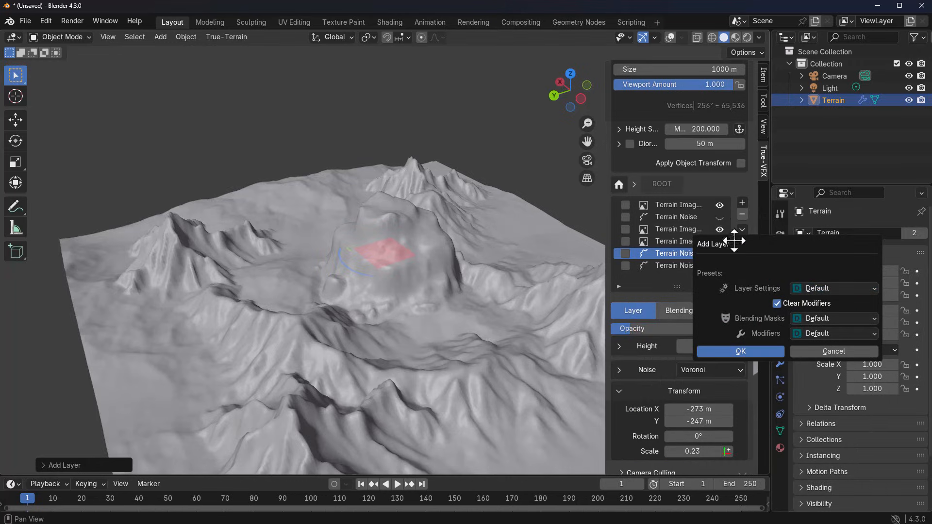
{"action": "left_click", "coordinate": [743, 202]}
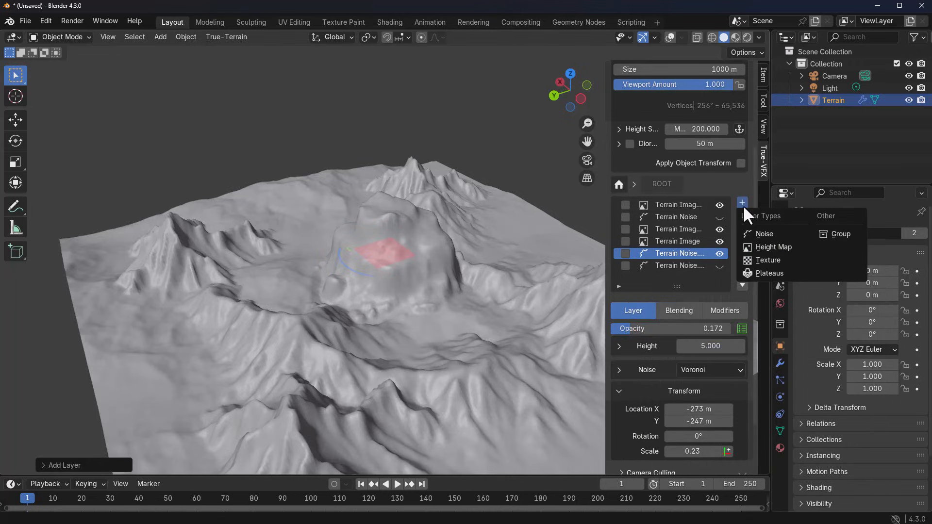
{"action": "left_click", "coordinate": [768, 266]}
{"action": "left_click", "coordinate": [818, 305]}
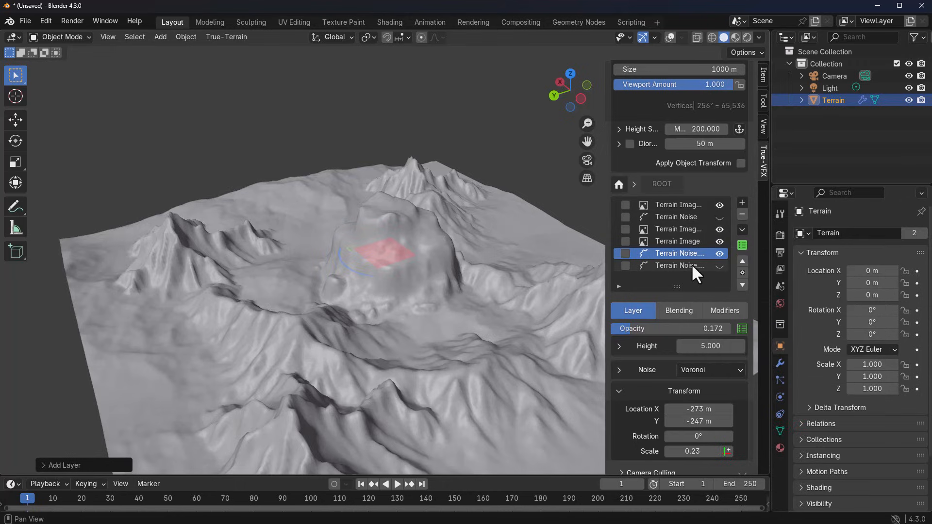
Move the Magic noise layer three places down the stack, below the Voronoi noise layer, and hide that Voronoi layer.
{"action": "scroll", "coordinate": [421, 311], "scroll_direction": "down", "scroll_amount": 3}
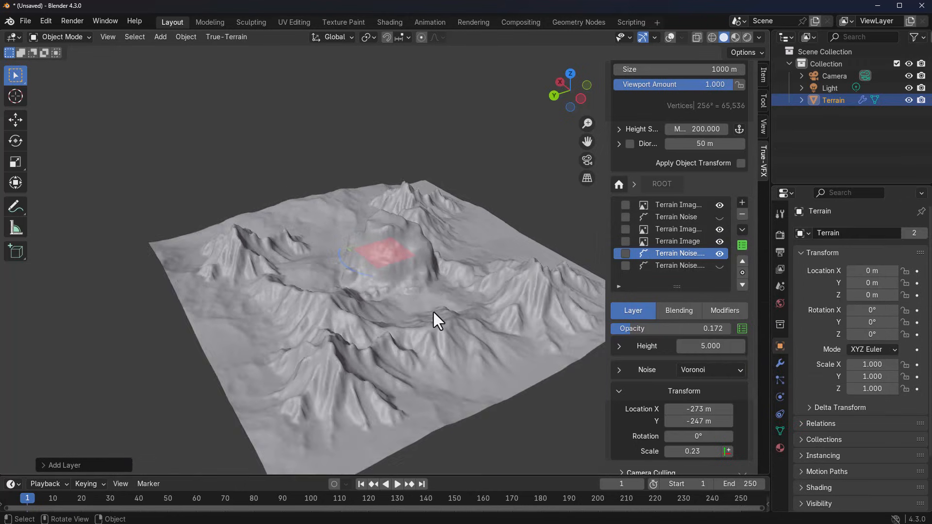
{"action": "middle_click_drag", "start_coordinate": [432, 311], "coordinate": [401, 310]}
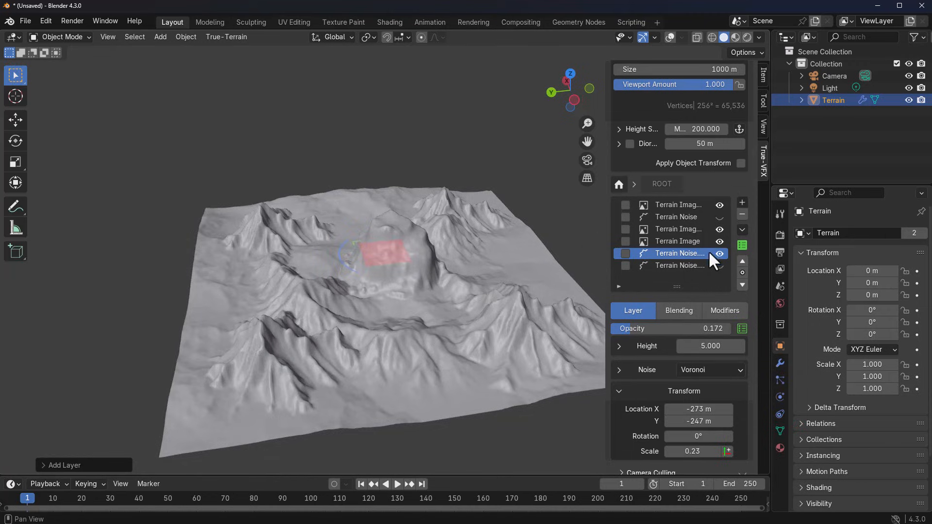
{"action": "left_click", "coordinate": [697, 217]}
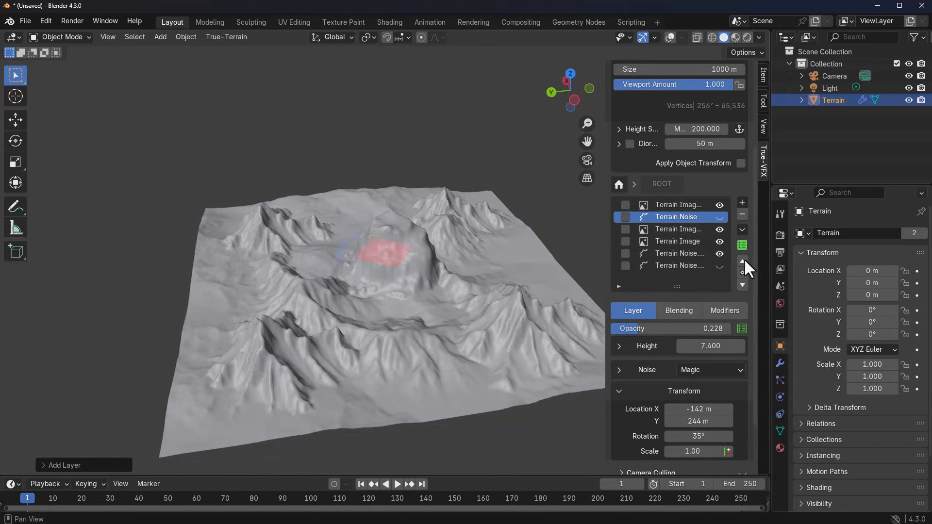
{"action": "left_click", "coordinate": [742, 285]}
{"action": "left_click", "coordinate": [742, 285]}
{"action": "left_click", "coordinate": [742, 285]}
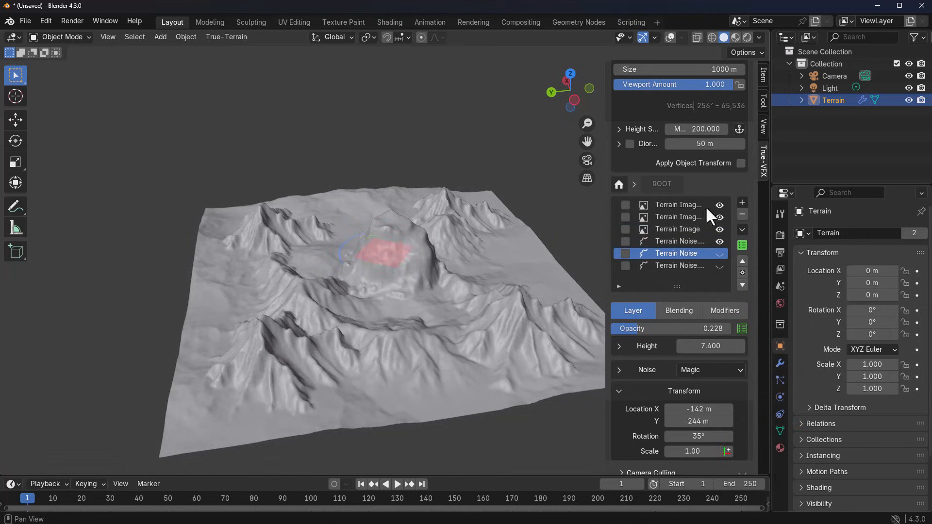
{"action": "left_click", "coordinate": [720, 242]}
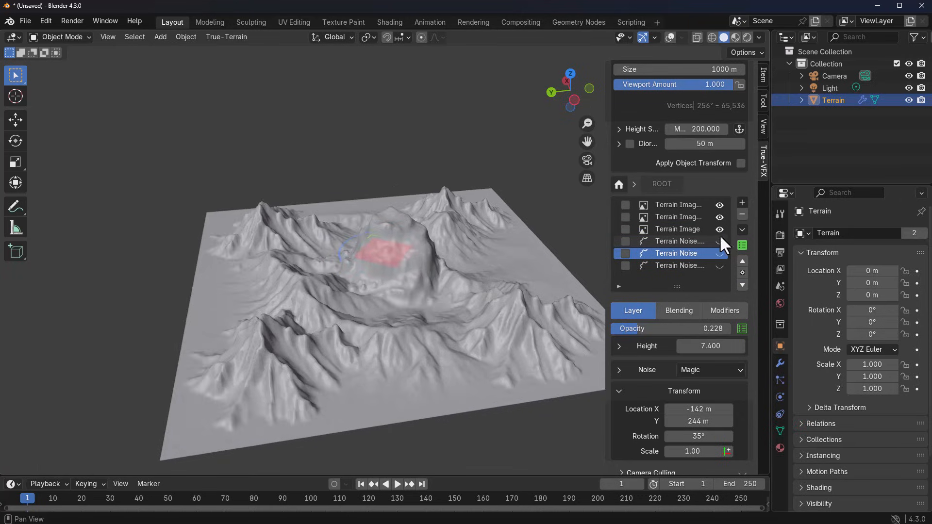
Add the TT5 Impact (LT) preset to the layer stack from the terrain preset library.
{"action": "left_click", "coordinate": [742, 245]}
{"action": "left_click", "coordinate": [744, 149]}
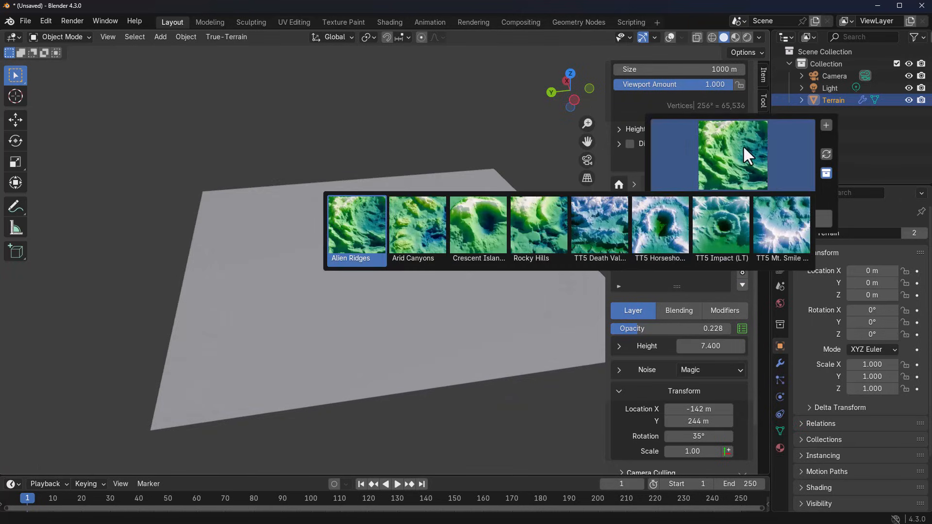
{"action": "left_click", "coordinate": [721, 221]}
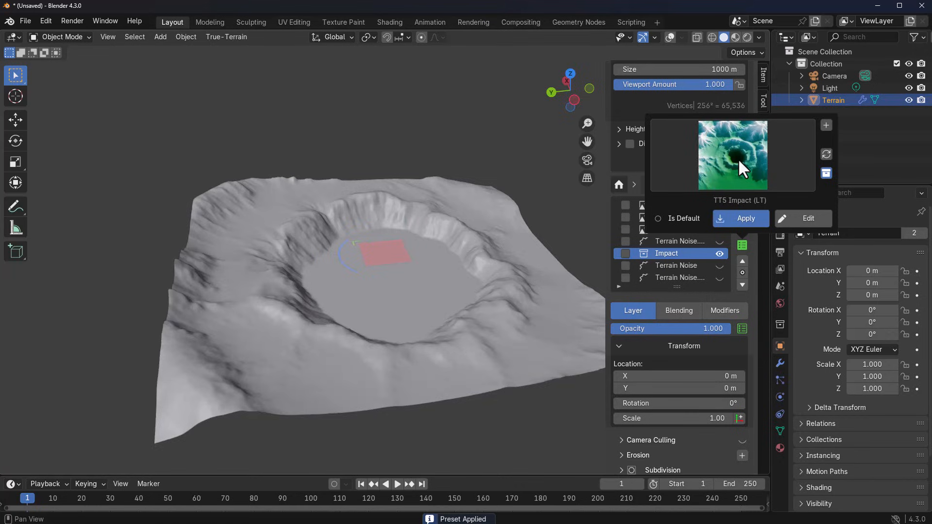
Shift the Crater layer slightly inside the Impact group, and return to the root layer stack.
{"action": "double_click", "coordinate": [642, 252]}
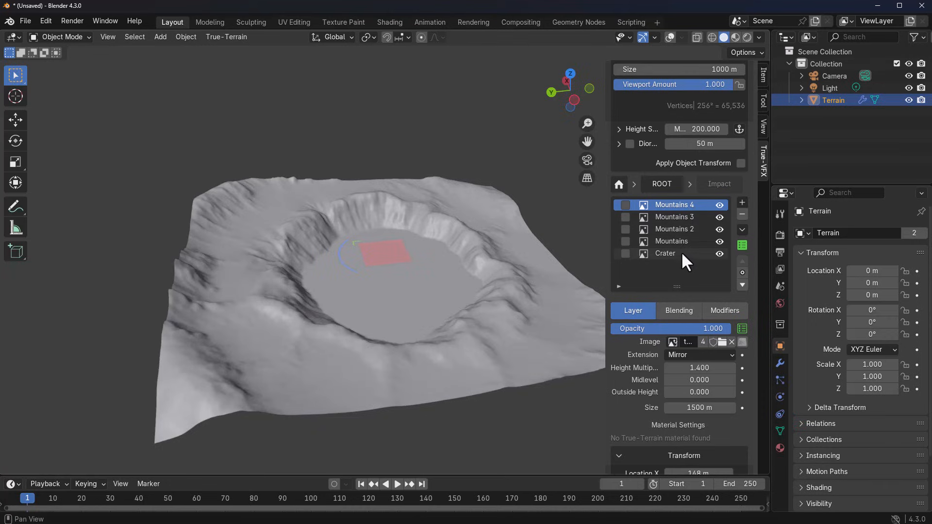
{"action": "left_click", "coordinate": [664, 185]}
{"action": "left_click", "coordinate": [743, 203]}
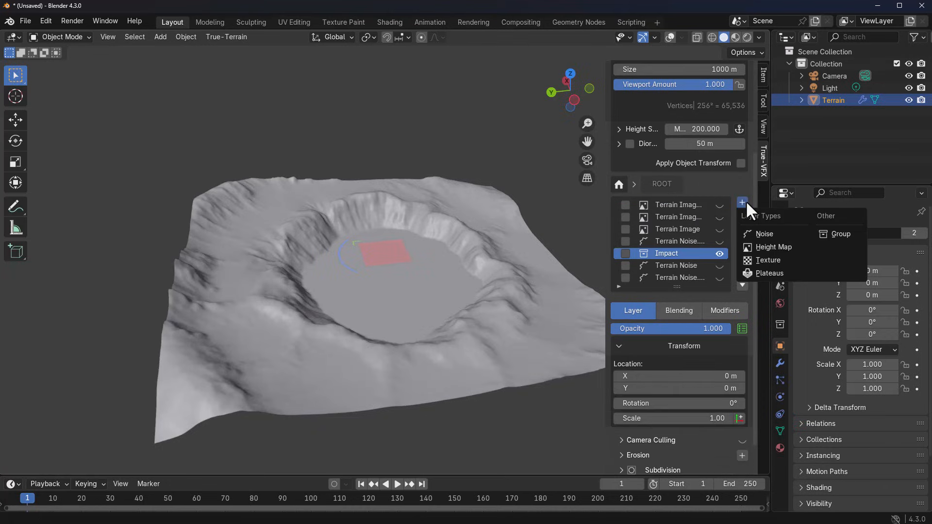
{"action": "double_click", "coordinate": [644, 252]}
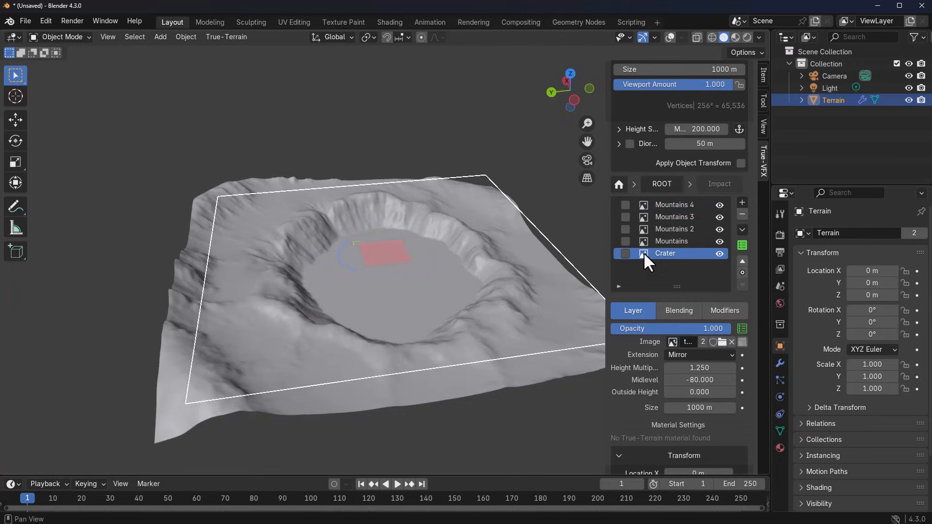
{"action": "key", "text": "g"}
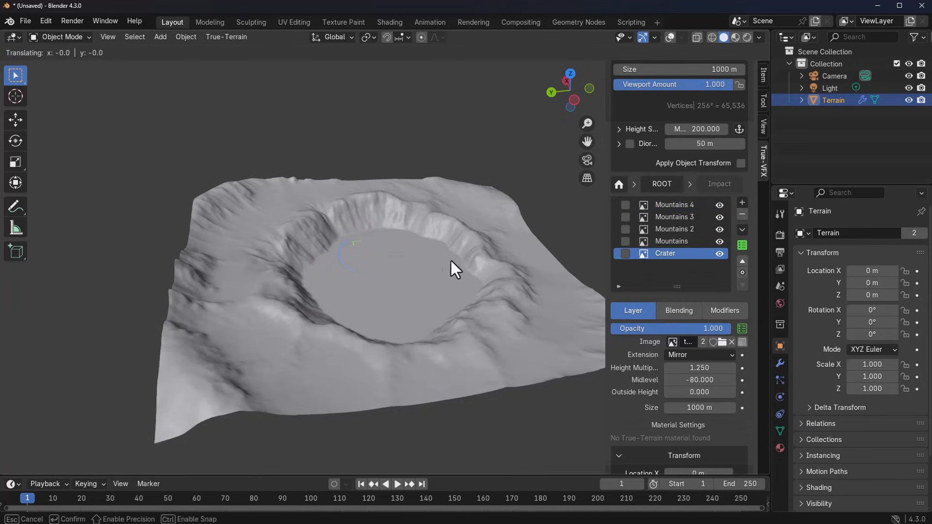
{"action": "left_click", "coordinate": [378, 255]}
{"action": "left_click", "coordinate": [662, 187]}
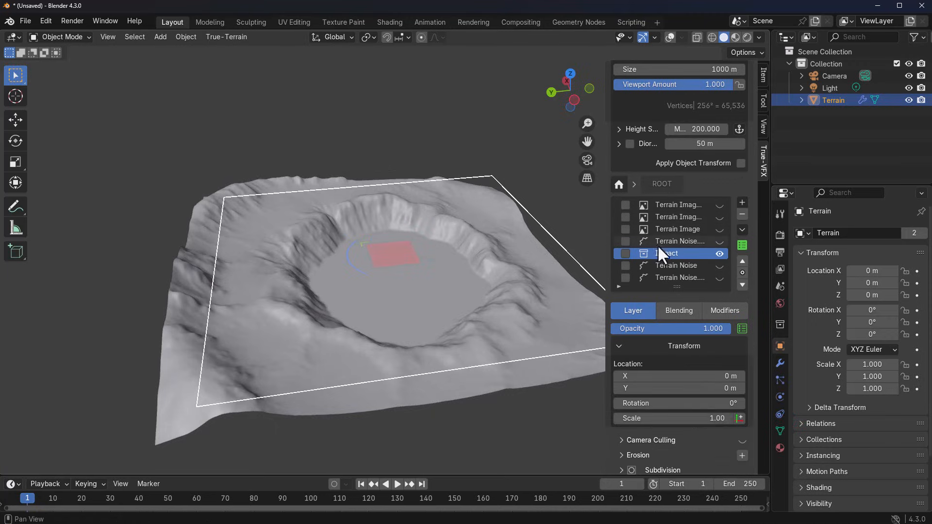
Add the TT5 Mt. Smile (LT) preset above the Impact group, and unhide the noise layer directly above it.
{"action": "left_click", "coordinate": [739, 244]}
{"action": "left_click", "coordinate": [718, 171]}
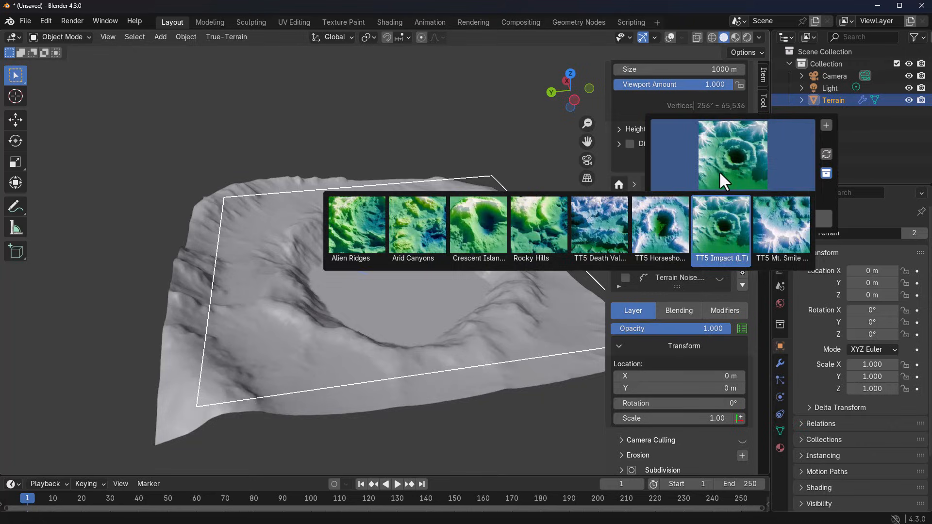
{"action": "left_click", "coordinate": [741, 244]}
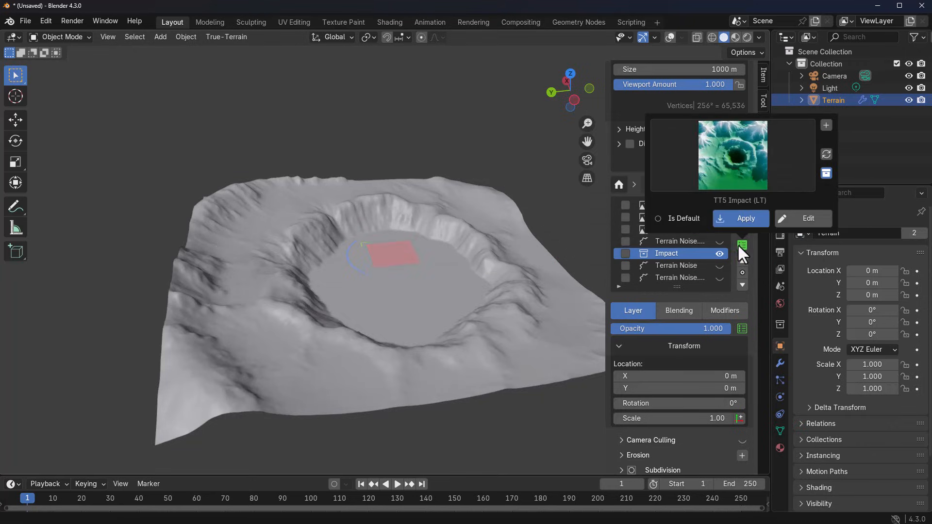
{"action": "left_click", "coordinate": [748, 175]}
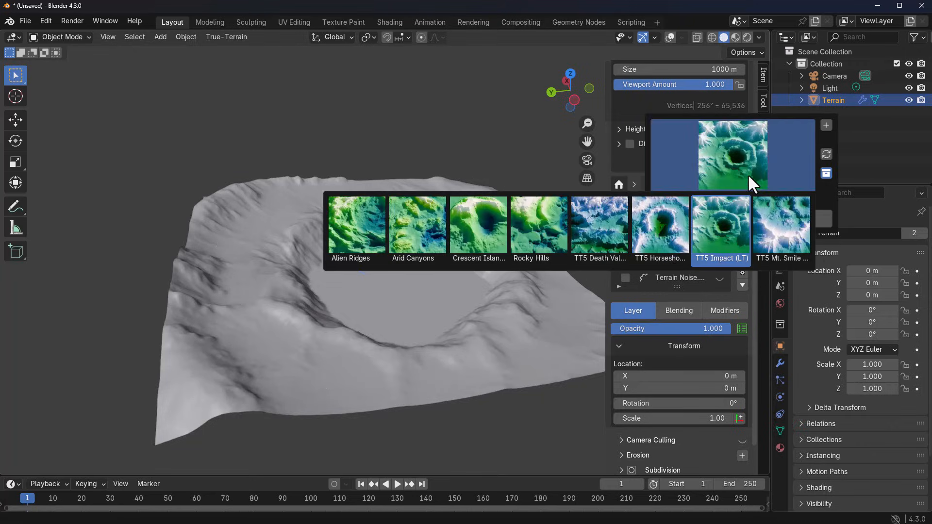
{"action": "left_click", "coordinate": [787, 232]}
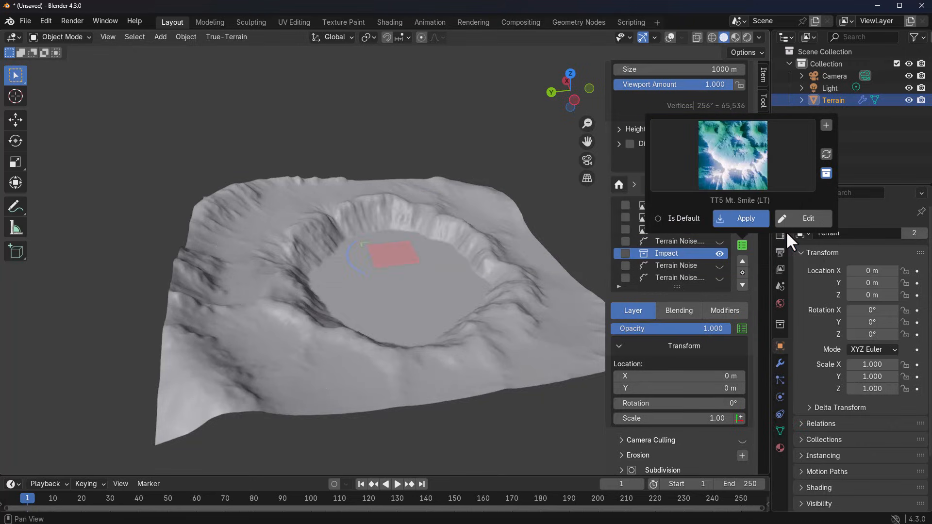
{"action": "left_click", "coordinate": [747, 220]}
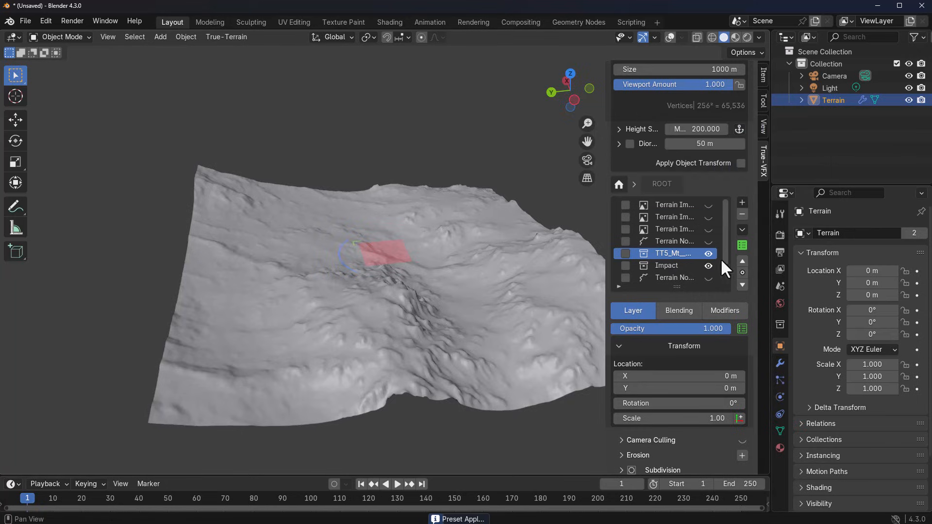
{"action": "left_click", "coordinate": [708, 239]}
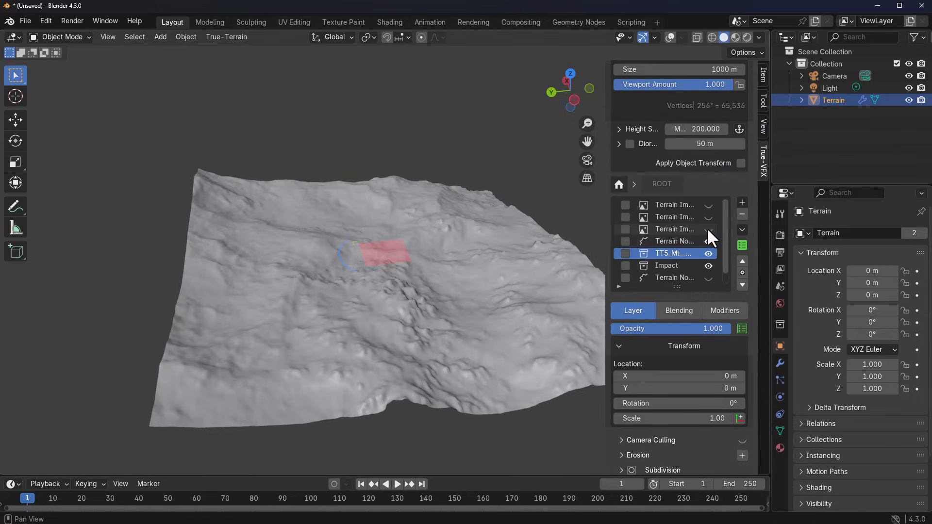
Unhide the terrain image layers and move the Impact group up the stack to directly below them.
{"action": "left_click", "coordinate": [708, 217]}
{"action": "left_click", "coordinate": [708, 206]}
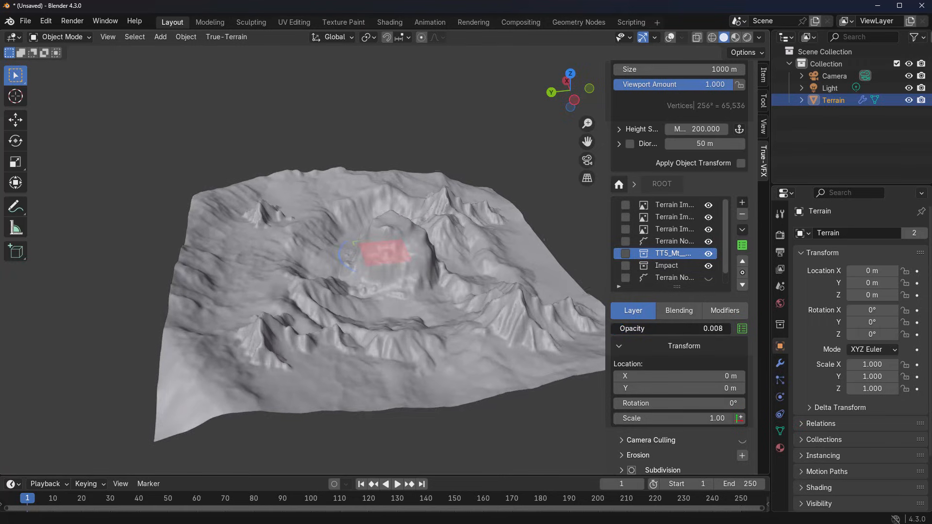
{"action": "left_click", "coordinate": [677, 266]}
{"action": "left_click", "coordinate": [742, 261]}
{"action": "left_click", "coordinate": [743, 261]}
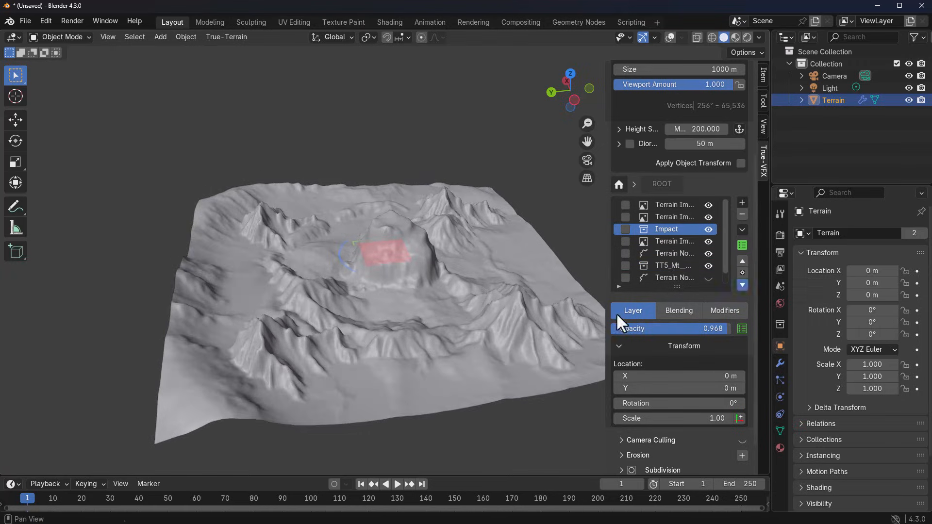
{"action": "middle_click_drag", "start_coordinate": [558, 311], "coordinate": [580, 331]}
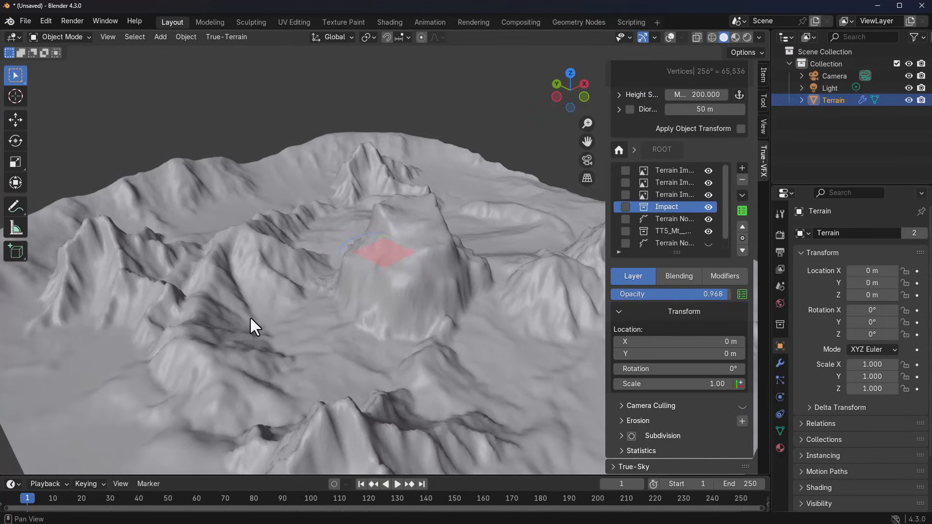
{"action": "middle_click_drag", "start_coordinate": [252, 324], "coordinate": [286, 305]}
{"action": "scroll", "coordinate": [277, 286], "scroll_direction": "down", "scroll_amount": 3}
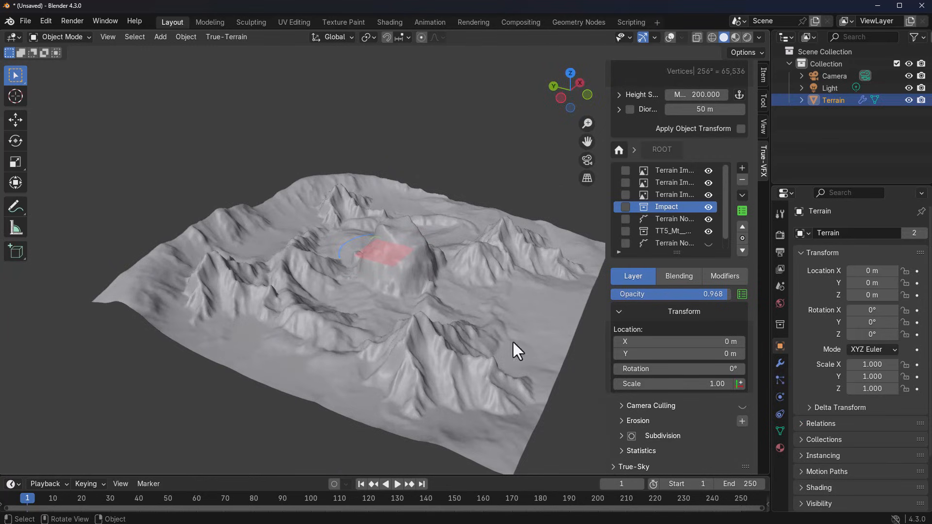
Turn the terrain's camera culling on and off again.
{"action": "left_click", "coordinate": [742, 406]}
{"action": "middle_click_drag", "start_coordinate": [486, 330], "coordinate": [415, 325]}
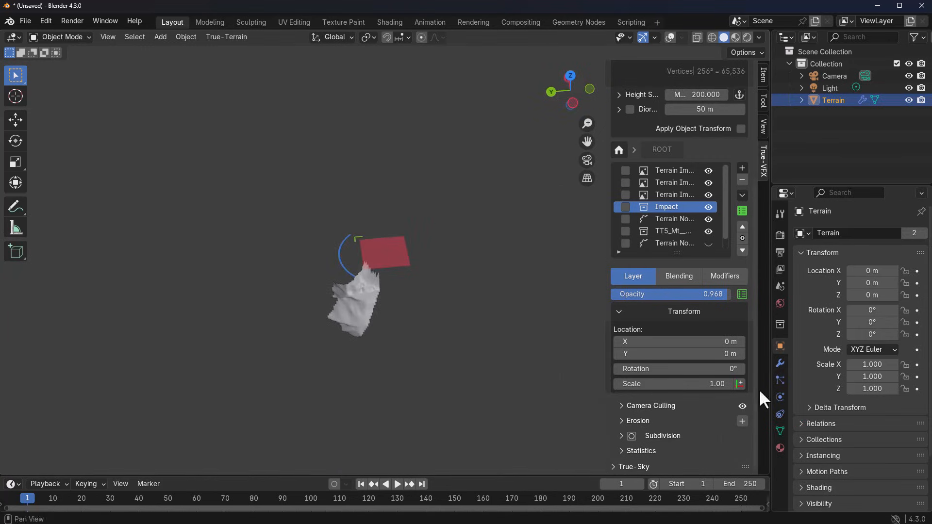
{"action": "left_click", "coordinate": [743, 405]}
Switch the terrain's resolution type to Adaptive and leave the camera view.
{"action": "scroll", "coordinate": [704, 360], "scroll_direction": "up", "scroll_amount": 6}
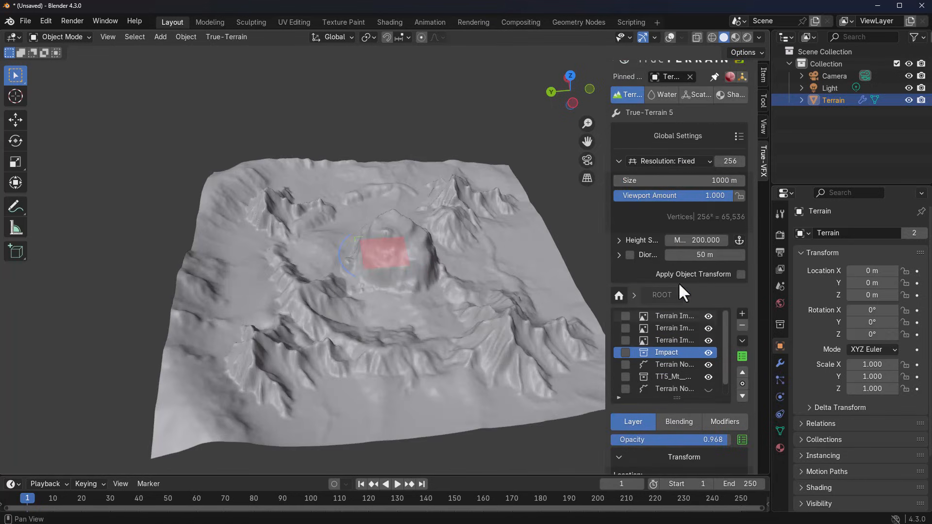
{"action": "scroll", "coordinate": [681, 316], "scroll_direction": "up", "scroll_amount": 1}
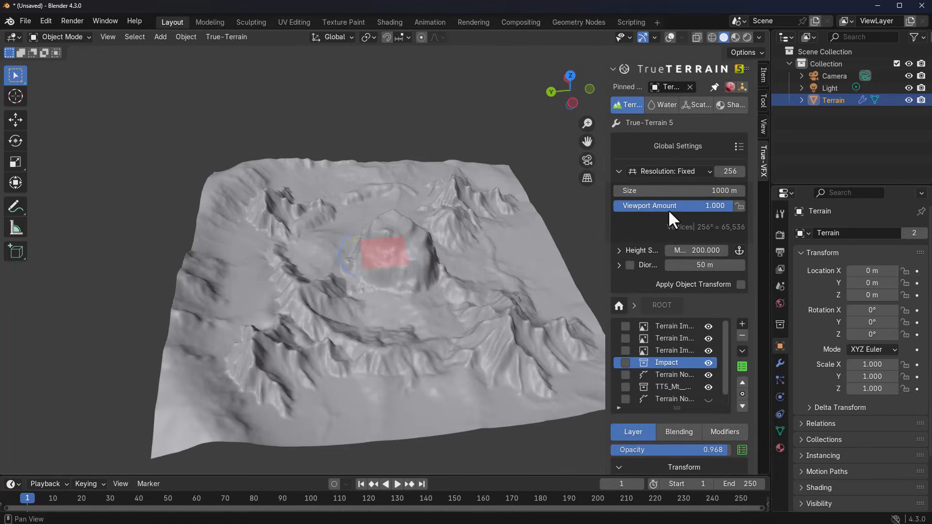
{"action": "left_click", "coordinate": [686, 171]}
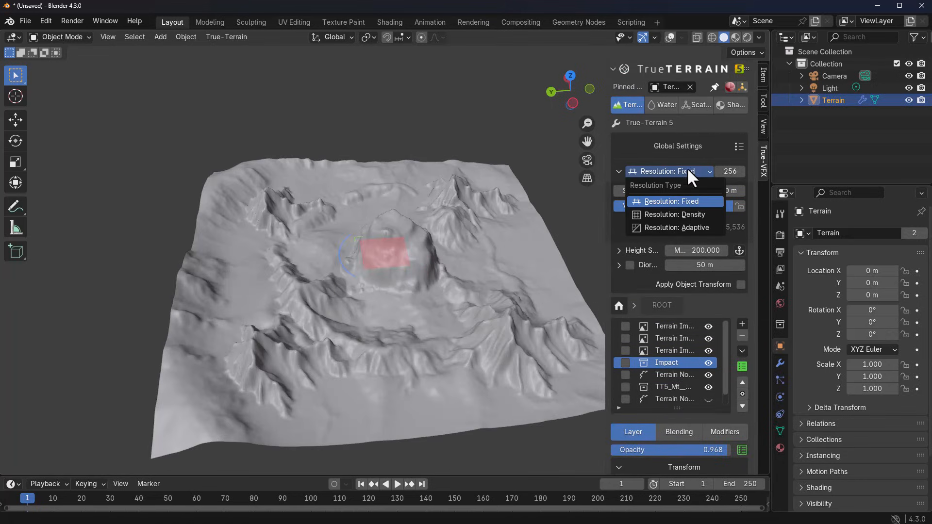
{"action": "left_click", "coordinate": [673, 230]}
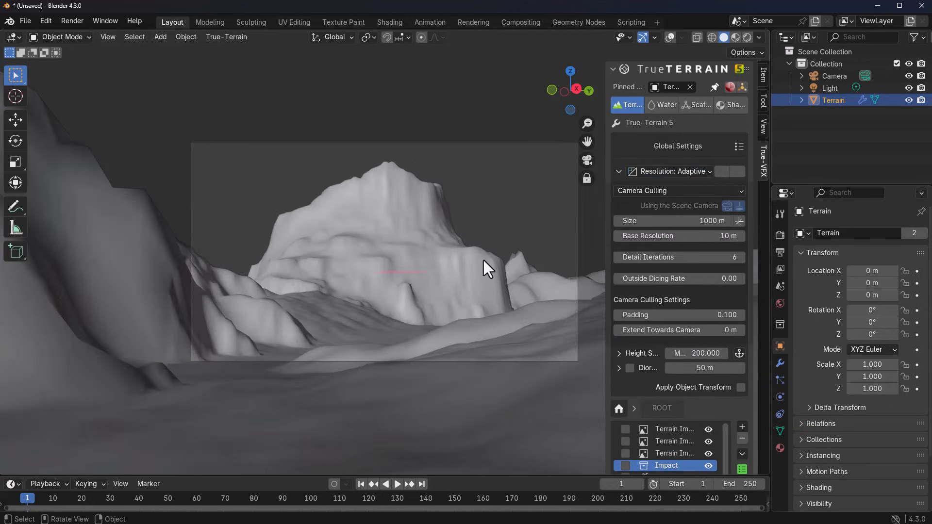
{"action": "key", "text": "KP_0"}
{"action": "middle_click_drag", "start_coordinate": [483, 258], "coordinate": [484, 296]}
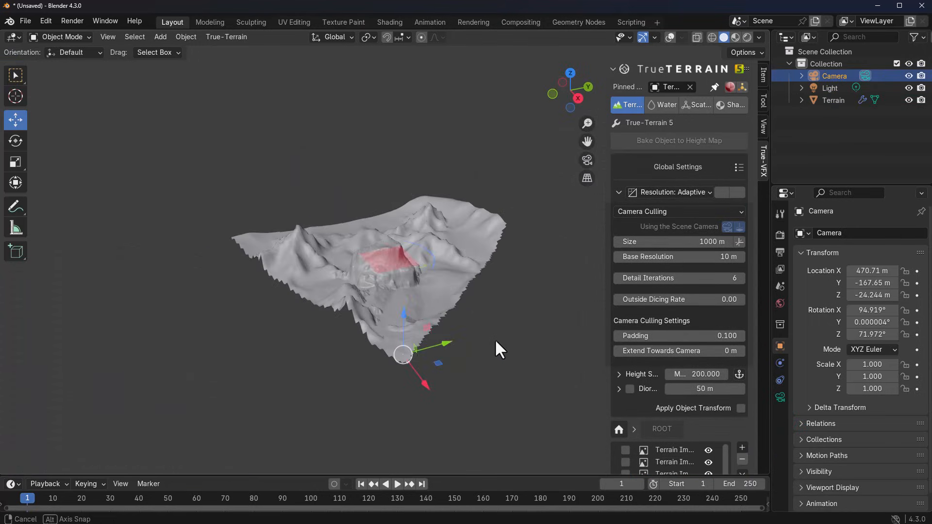
Examine the adaptive terrain's detail and culled edges around the camera from several angles.
{"action": "scroll", "coordinate": [403, 344], "scroll_direction": "up", "scroll_amount": 4}
{"action": "middle_click_drag", "start_coordinate": [403, 344], "coordinate": [343, 371]}
{"action": "scroll", "coordinate": [343, 371], "scroll_direction": "down", "scroll_amount": 2}
{"action": "scroll", "coordinate": [367, 374], "scroll_direction": "up", "scroll_amount": 5}
{"action": "middle_click_drag", "start_coordinate": [413, 410], "coordinate": [447, 342], "text": "shift"}
{"action": "scroll", "coordinate": [741, 383], "scroll_direction": "down", "scroll_amount": 10}
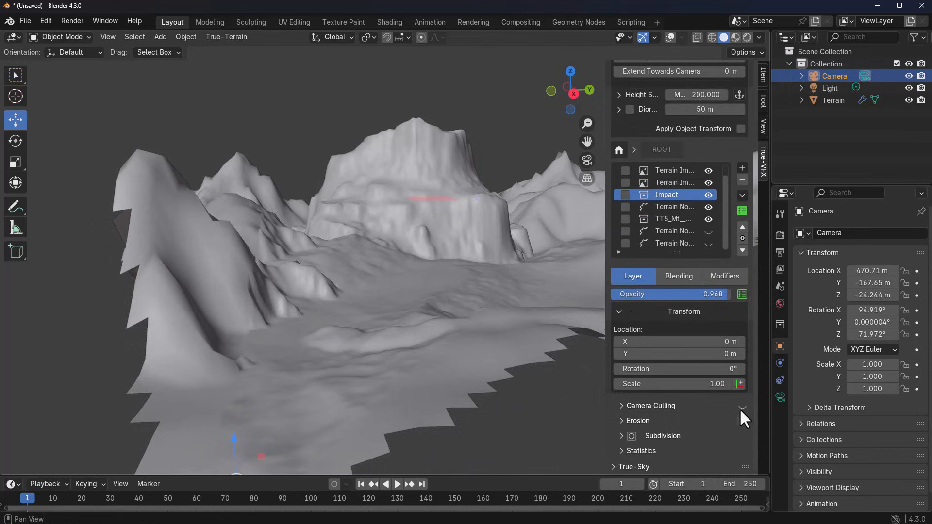
{"action": "scroll", "coordinate": [335, 348], "scroll_direction": "up", "scroll_amount": 5}
{"action": "middle_click_drag", "start_coordinate": [335, 348], "coordinate": [374, 307]}
{"action": "scroll", "coordinate": [372, 309], "scroll_direction": "down", "scroll_amount": 5}
{"action": "scroll", "coordinate": [373, 311], "scroll_direction": "up", "scroll_amount": 5}
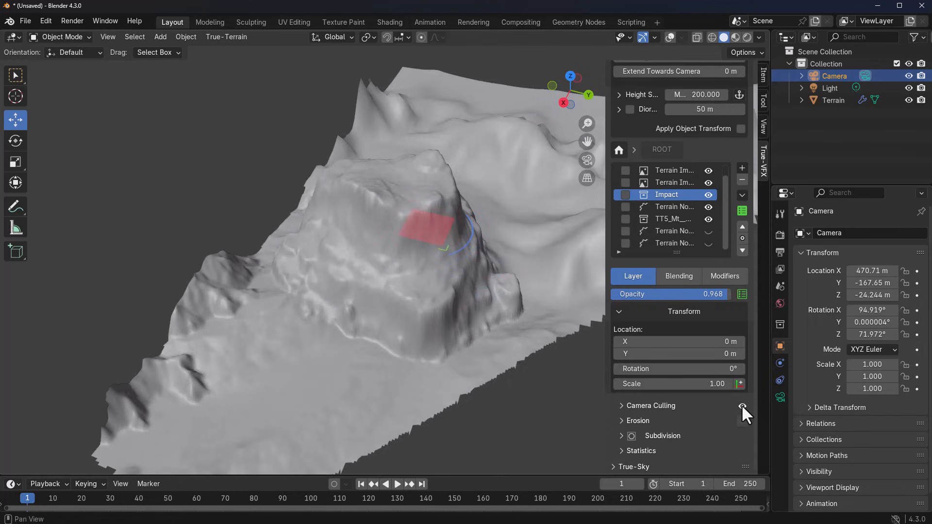
{"action": "scroll", "coordinate": [738, 413], "scroll_direction": "up", "scroll_amount": 8}
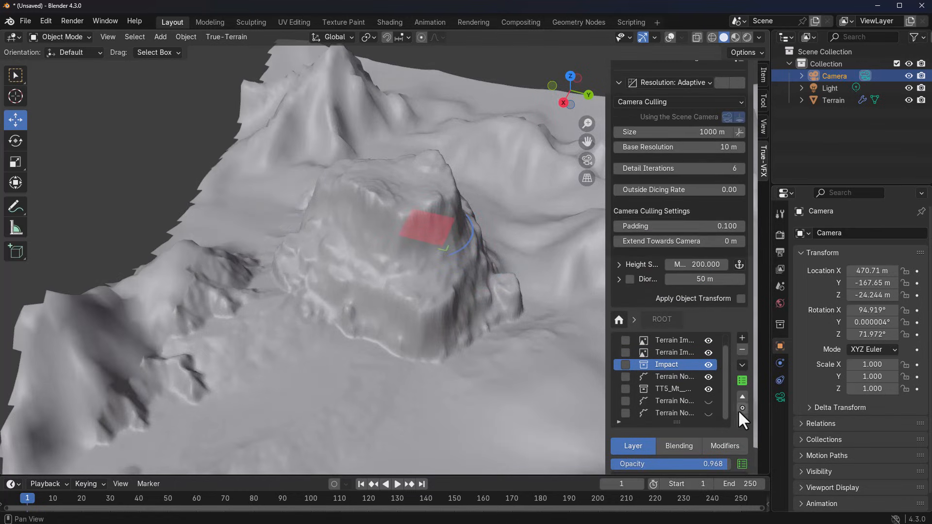
{"action": "scroll", "coordinate": [723, 355], "scroll_direction": "up", "scroll_amount": 4}
{"action": "scroll", "coordinate": [667, 121], "scroll_direction": "up", "scroll_amount": 2}
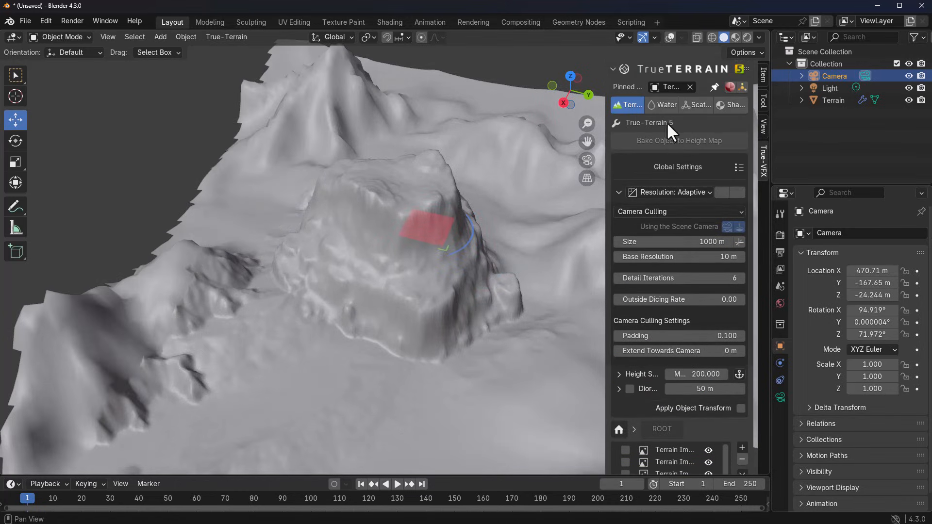
Set the terrain's resolution type back to Fixed, with 1024 vertices and a viewport amount of 0.500.
{"action": "left_click", "coordinate": [677, 191]}
{"action": "left_click", "coordinate": [681, 221]}
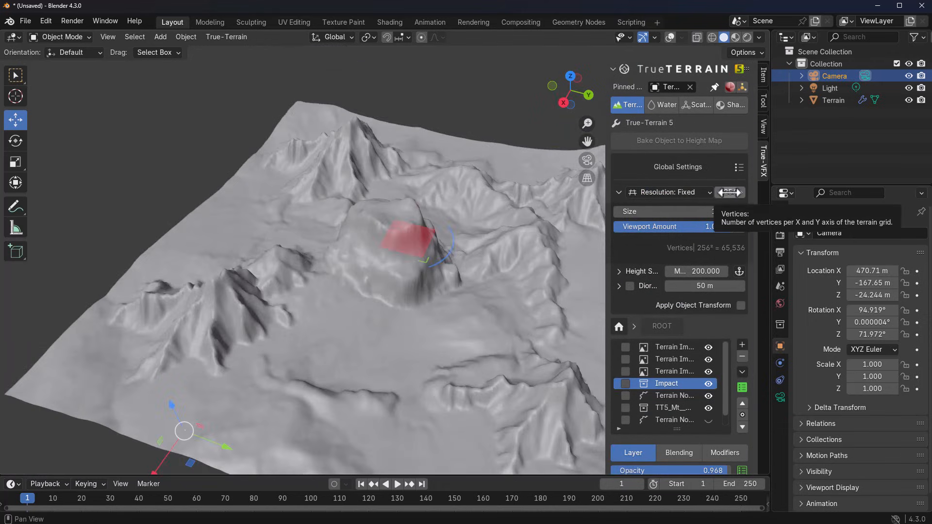
{"action": "double_click", "coordinate": [729, 193]}
{"action": "type", "text": "1024"}
{"action": "key", "text": "Return"}
{"action": "left_click_drag", "start_coordinate": [717, 227], "coordinate": [726, 206]}
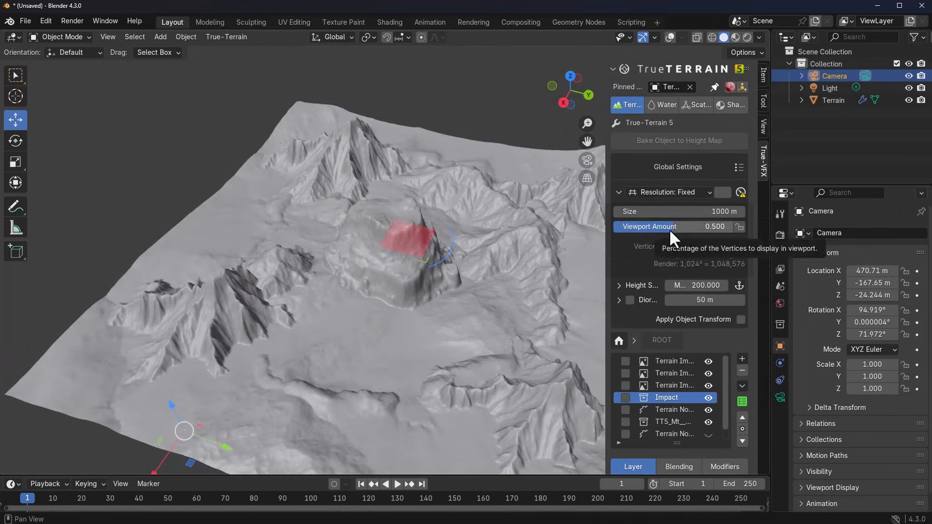
Set the fixed terrain resolution to 2048 vertices and raise the viewport amount to its maximum.
{"action": "double_click", "coordinate": [728, 193]}
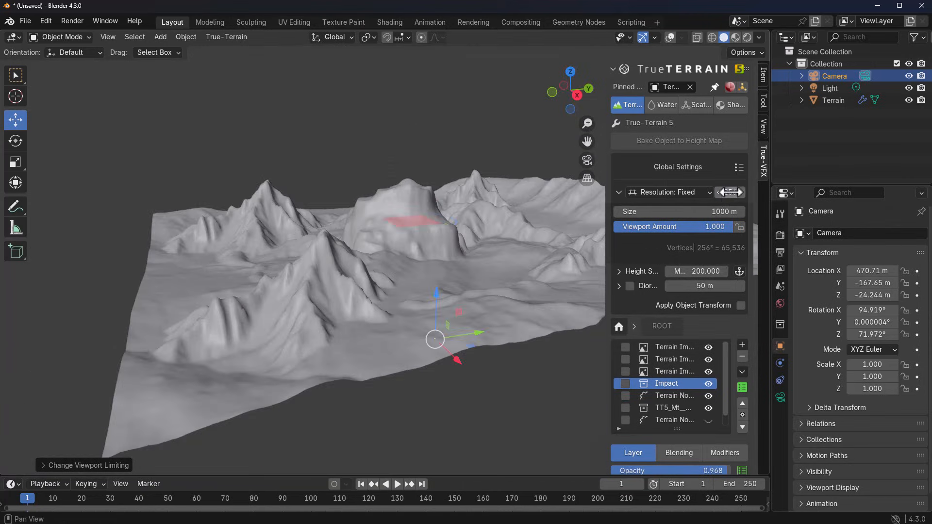
{"action": "double_click", "coordinate": [723, 193]}
{"action": "type", "text": "2048"}
{"action": "key", "text": "Return"}
{"action": "double_click", "coordinate": [680, 227]}
{"action": "type", "text": "100"}
{"action": "key", "text": "Return"}
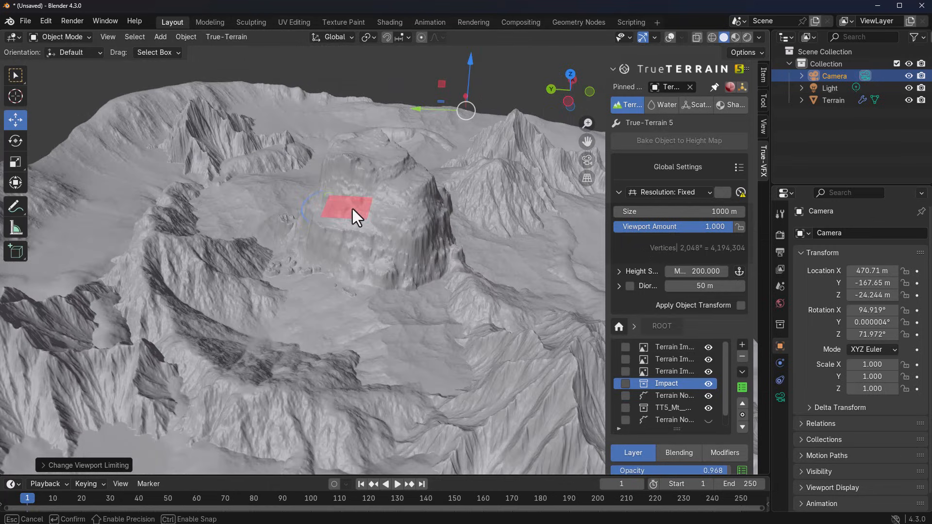
Shift the Impact group on the terrain to about X -0.62 m, Y -22 m.
{"action": "key", "text": "g"}
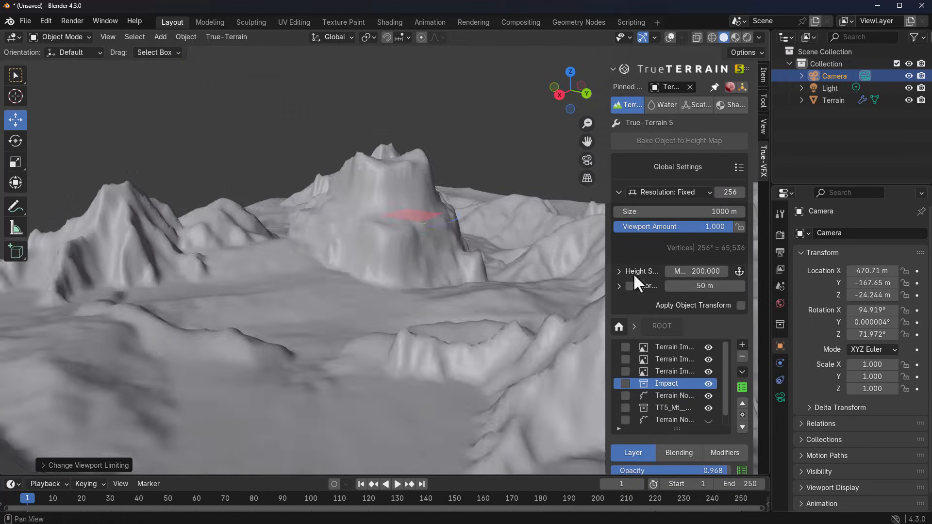
Add erosion to the terrain and look through its settings.
{"action": "scroll", "coordinate": [633, 291], "scroll_direction": "down", "scroll_amount": 8}
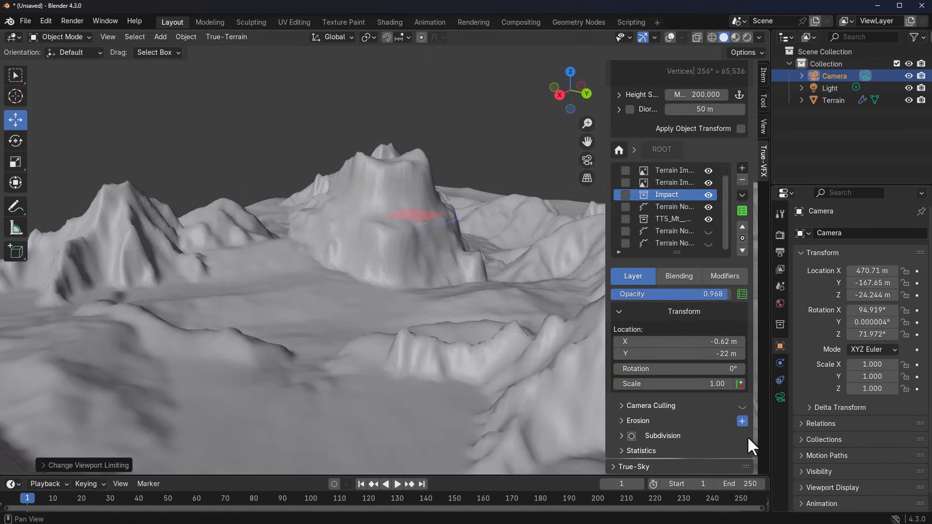
{"action": "left_click", "coordinate": [742, 421]}
{"action": "left_click", "coordinate": [636, 420]}
{"action": "scroll", "coordinate": [653, 417], "scroll_direction": "down", "scroll_amount": 5}
{"action": "middle_click_drag", "start_coordinate": [531, 368], "coordinate": [414, 346]}
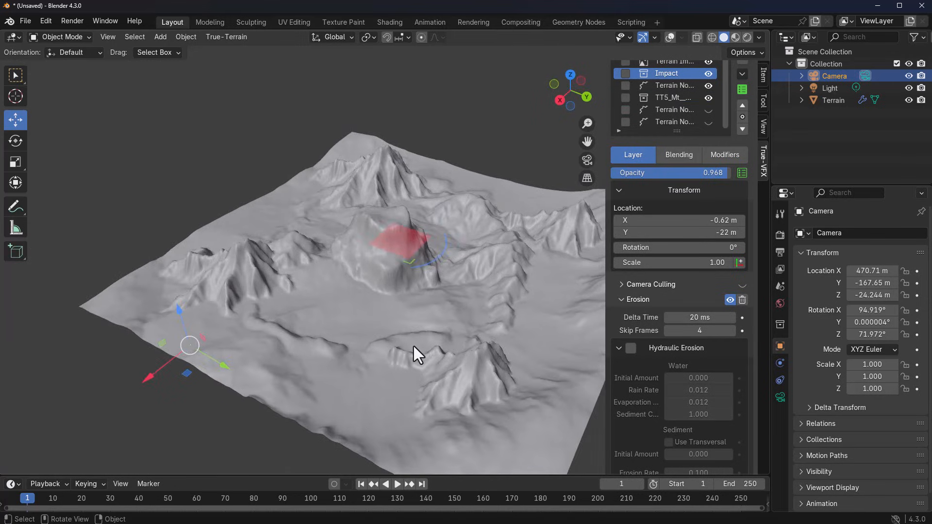
{"action": "left_click", "coordinate": [645, 299]}
{"action": "scroll", "coordinate": [433, 308], "scroll_direction": "up", "scroll_amount": 5}
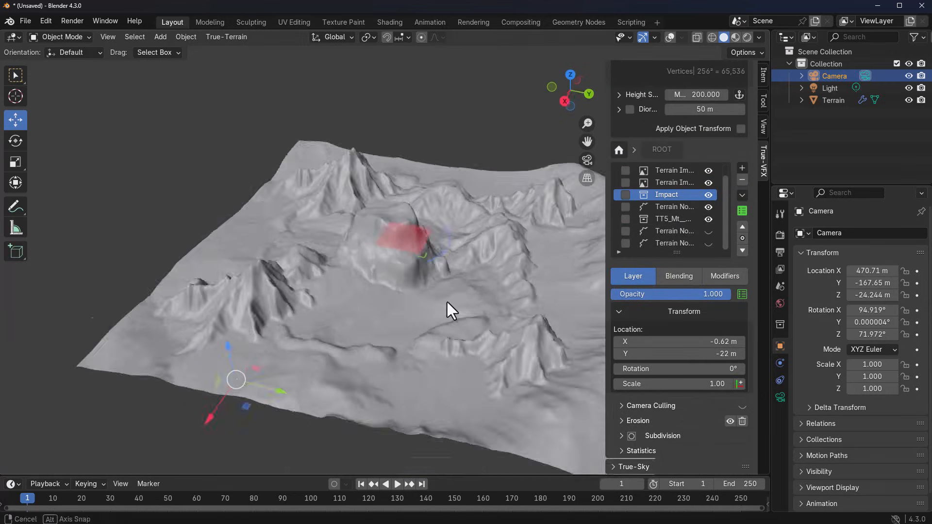
Add a Terracing modifier to the terrain image layer directly above the Impact group and adjust its opacity.
{"action": "middle_click_drag", "start_coordinate": [432, 308], "coordinate": [488, 297]}
{"action": "left_click", "coordinate": [456, 208]}
{"action": "left_click", "coordinate": [680, 276]}
{"action": "left_click", "coordinate": [742, 329]}
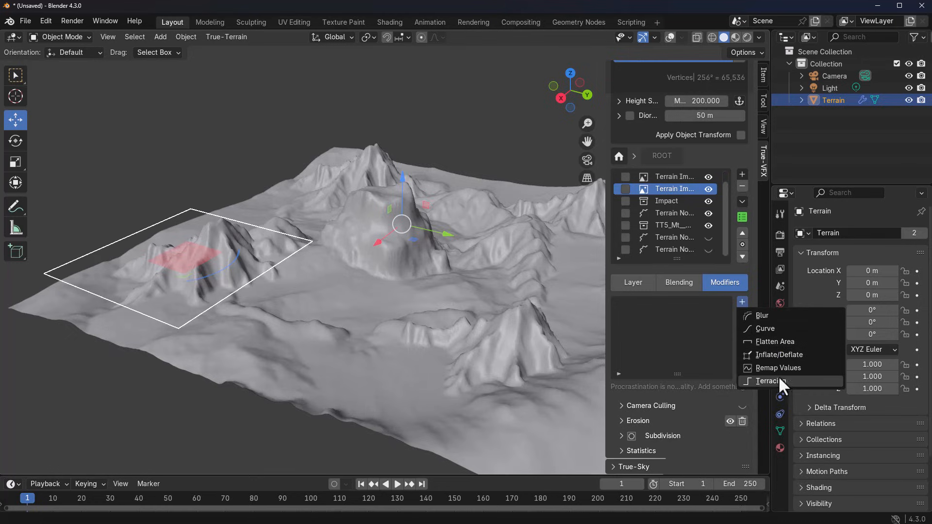
{"action": "left_click", "coordinate": [776, 380]}
{"action": "left_click", "coordinate": [760, 421]}
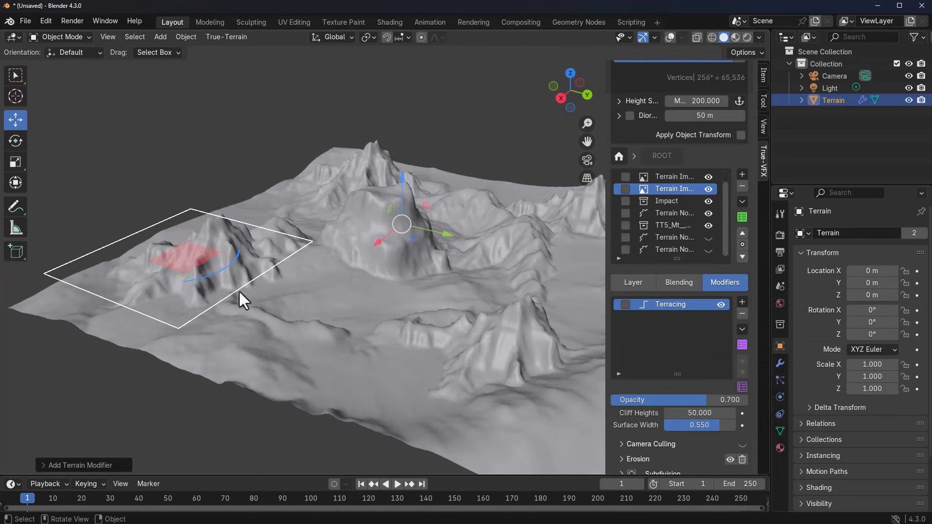
{"action": "mouse_move", "coordinate": [709, 404]}
{"action": "left_mouse_down"}
{"action": "mouse_move", "coordinate": [646, 404]}
{"action": "mouse_move", "coordinate": [743, 405]}
{"action": "mouse_move", "coordinate": [699, 413]}
{"action": "left_mouse_up"}
{"action": "scroll", "coordinate": [521, 370], "scroll_direction": "up", "scroll_amount": 5}
In the showcase scene, apply the Choppy (Type A) preset to the Ocean layer's geometry waves.
{"action": "left_click", "coordinate": [742, 302]}
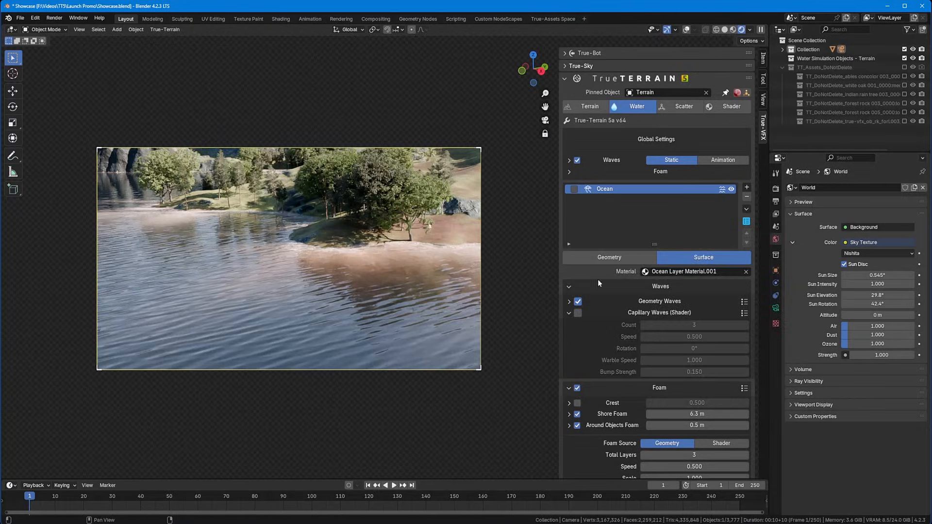
{"action": "left_click", "coordinate": [739, 249]}
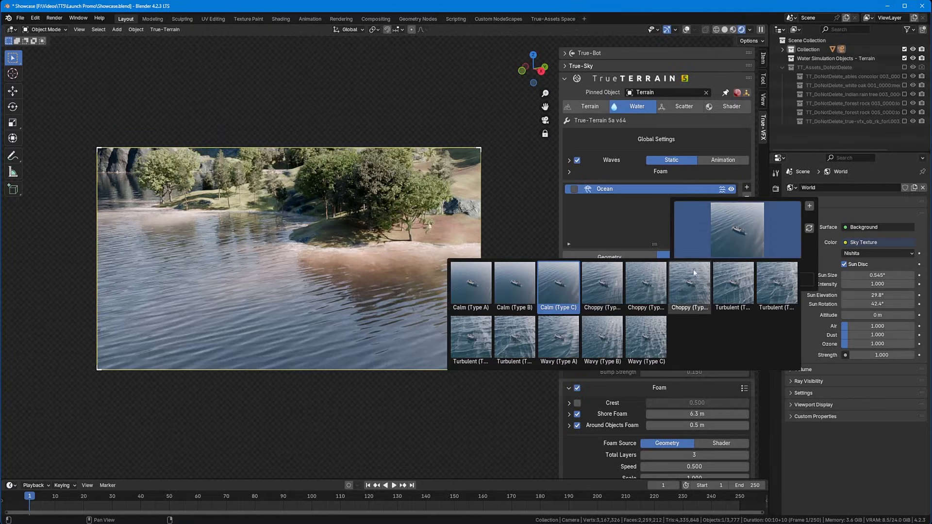
{"action": "left_click", "coordinate": [739, 286]}
{"action": "left_click", "coordinate": [742, 280]}
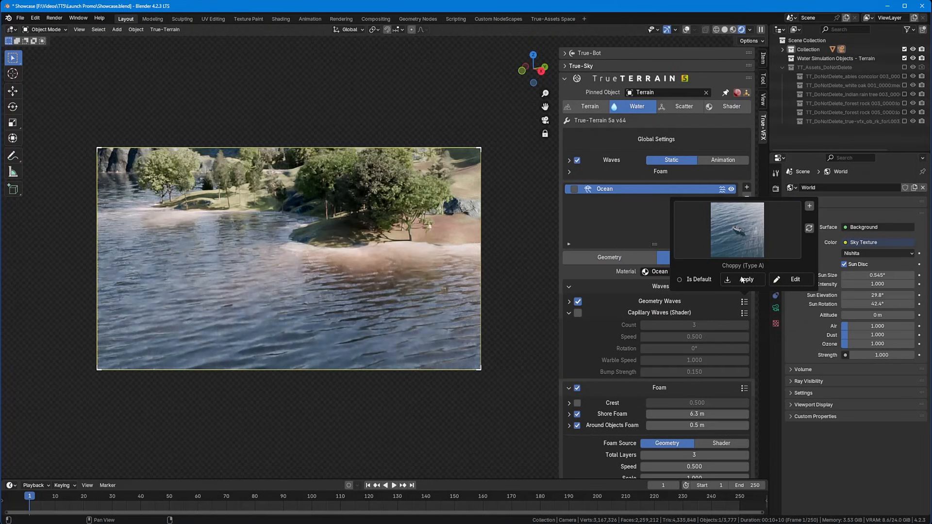
{"action": "left_click", "coordinate": [742, 275]}
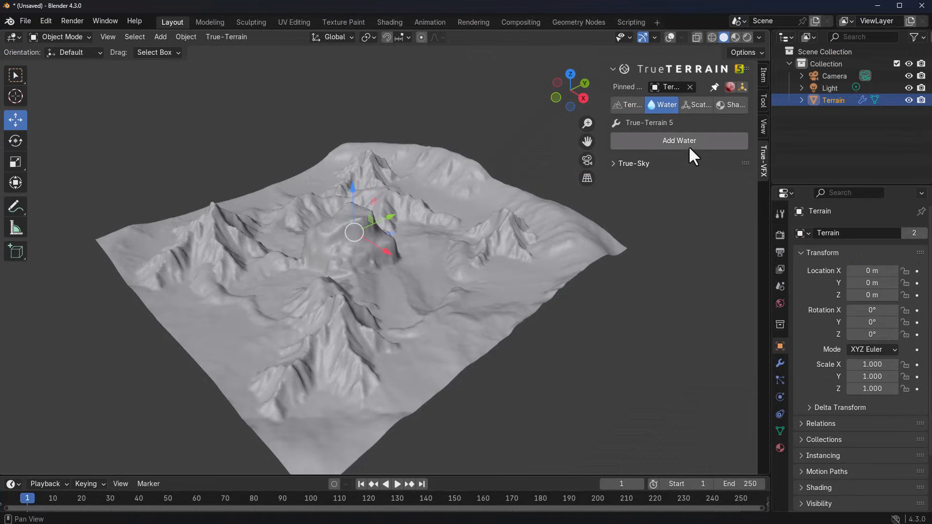
Add water to the terrain with Lake as the initial layer's water type, using the Default presets.
{"action": "left_click", "coordinate": [672, 140]}
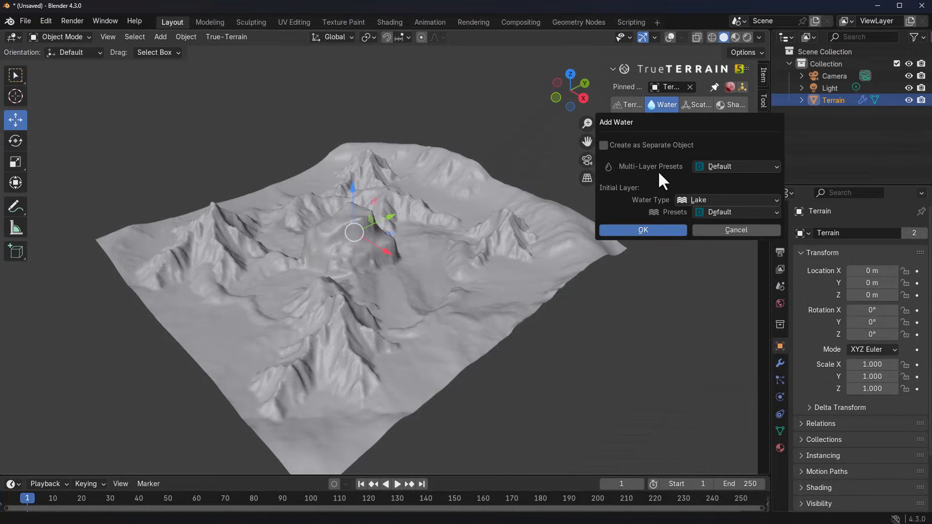
{"action": "left_click", "coordinate": [603, 145]}
{"action": "left_click", "coordinate": [604, 144]}
{"action": "left_click", "coordinate": [691, 200]}
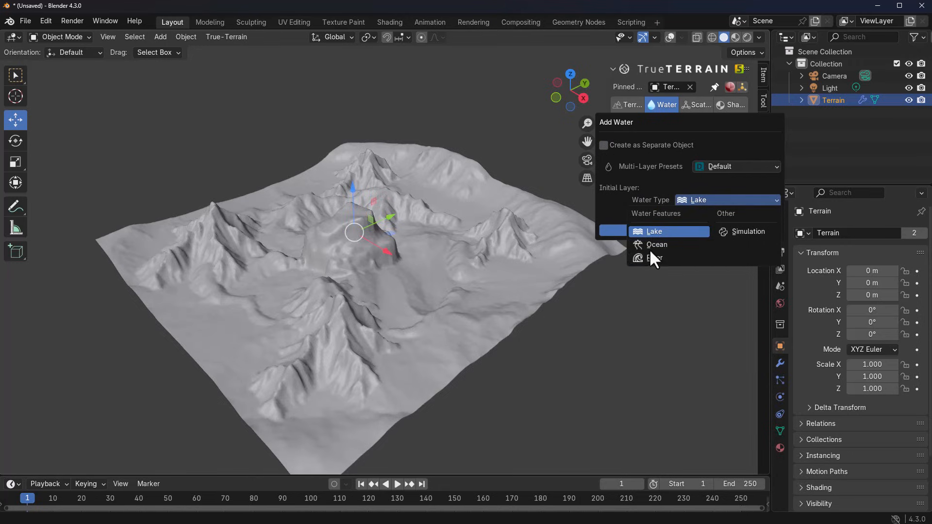
{"action": "left_click", "coordinate": [657, 233]}
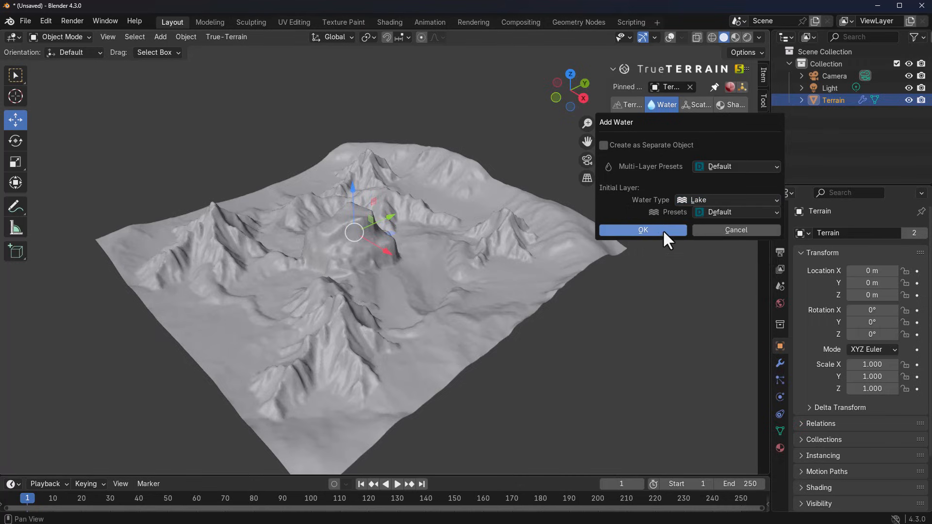
{"action": "key", "text": "Return"}
Place the lake by picking a point in the hollow outside the crater rim, at about -67, 305, -33.
{"action": "middle_click_drag", "start_coordinate": [689, 261], "coordinate": [471, 261]}
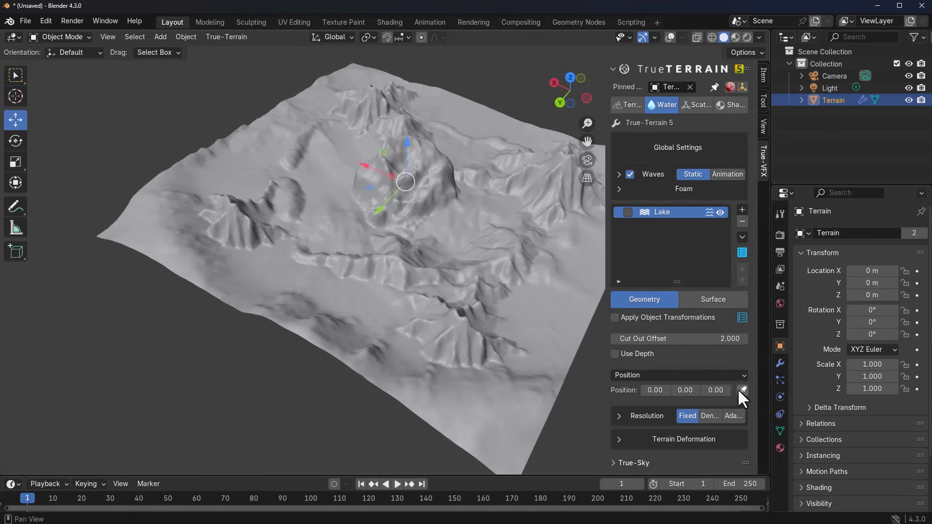
{"action": "left_click", "coordinate": [358, 288]}
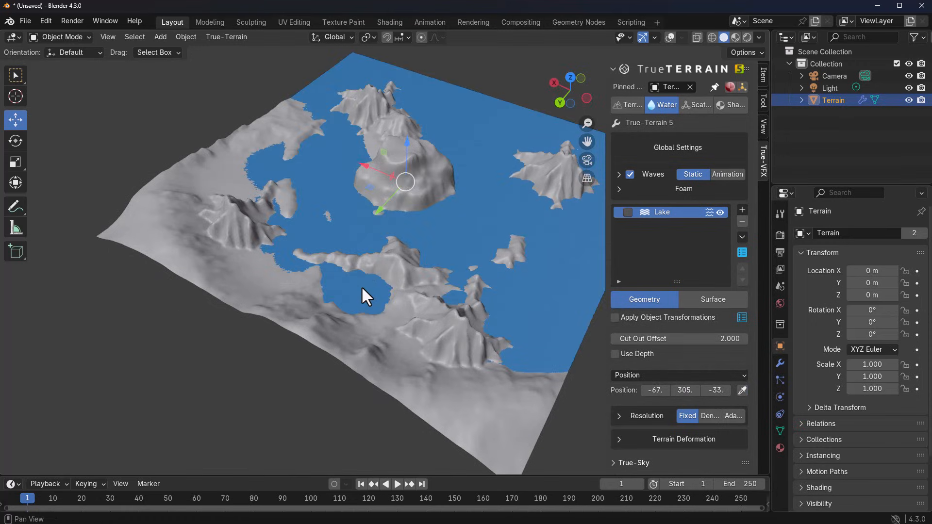
Reposition the lake by picking a point at the foot of the foreground mountain, at about 224, 370, -22.
{"action": "middle_click_drag", "start_coordinate": [362, 287], "coordinate": [446, 287]}
{"action": "scroll", "coordinate": [400, 311], "scroll_direction": "up", "scroll_amount": 4}
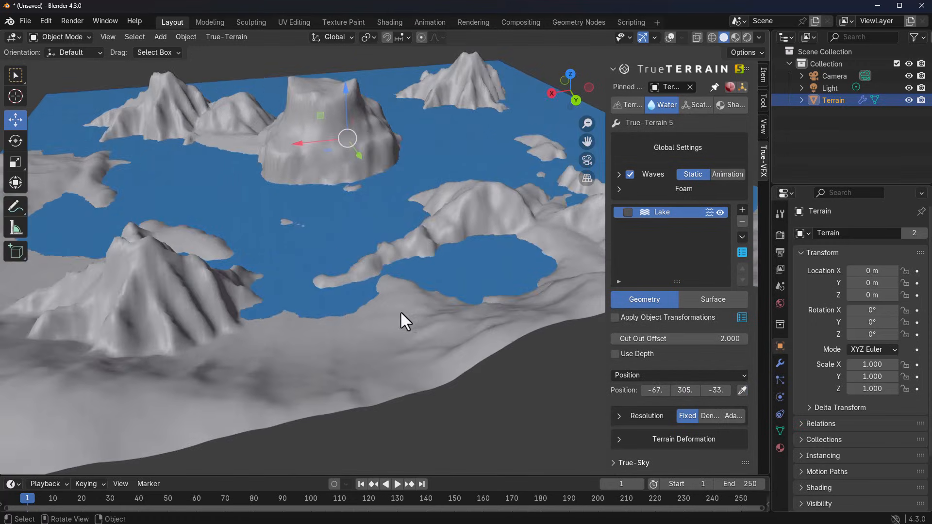
{"action": "left_click", "coordinate": [742, 391]}
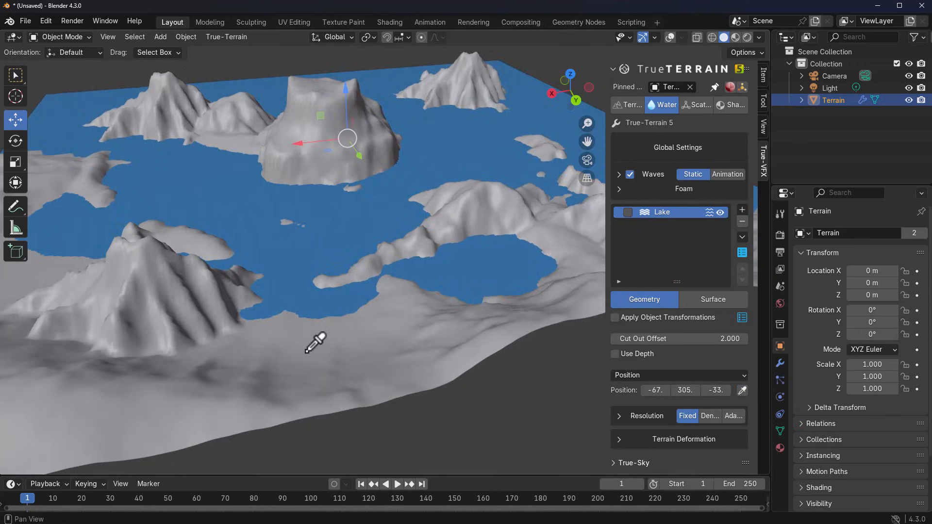
{"action": "left_click", "coordinate": [186, 349]}
{"action": "middle_click_drag", "start_coordinate": [198, 340], "coordinate": [312, 298]}
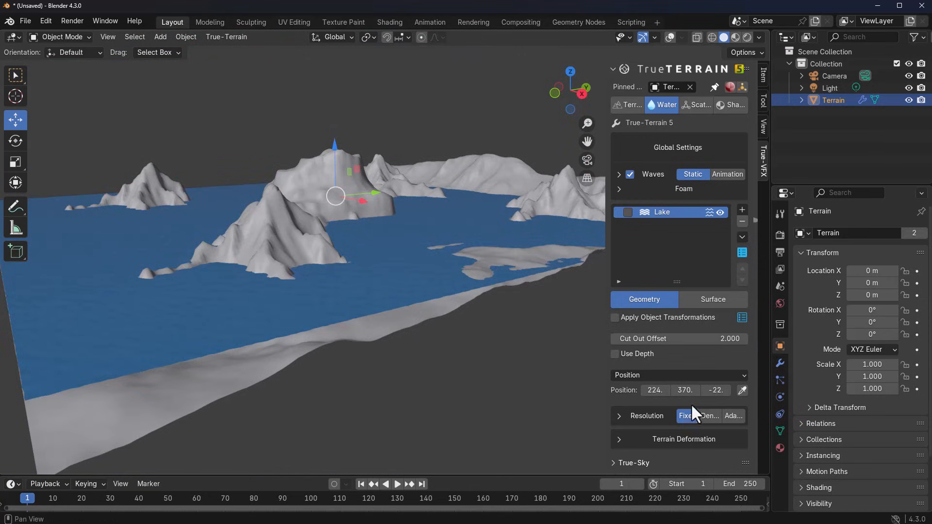
Pick a new lake position near the terrain's edge, with X 477 and Y -25, and lower its Z to about -58.
{"action": "left_click", "coordinate": [373, 325]}
{"action": "middle_click_drag", "start_coordinate": [415, 310], "coordinate": [508, 328]}
{"action": "left_click_drag", "start_coordinate": [715, 391], "coordinate": [700, 391]}
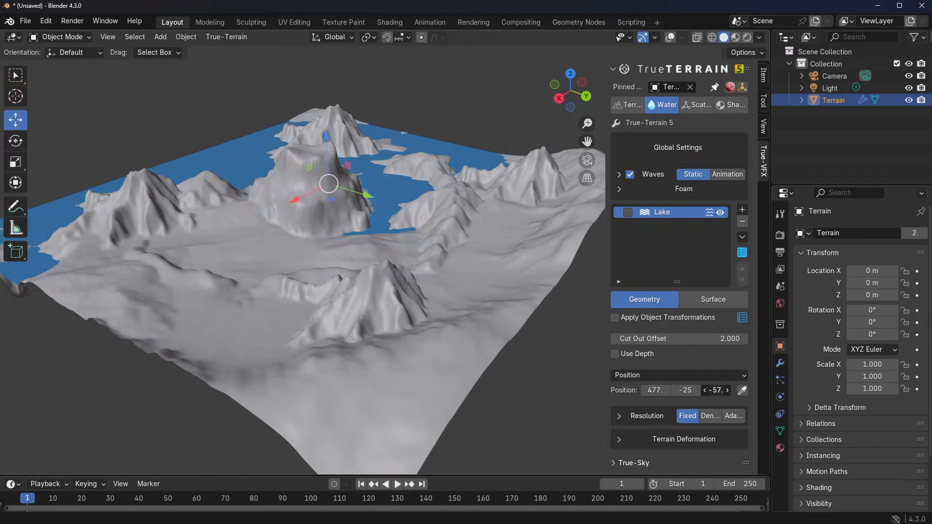
{"action": "scroll", "coordinate": [253, 224], "scroll_direction": "down", "scroll_amount": 3}
{"action": "middle_click_drag", "start_coordinate": [253, 224], "coordinate": [366, 255]}
{"action": "scroll", "coordinate": [337, 243], "scroll_direction": "up", "scroll_amount": 3}
Enable Use Depth for the lake and inspect its water body at the terrain's edge.
{"action": "left_click", "coordinate": [614, 354]}
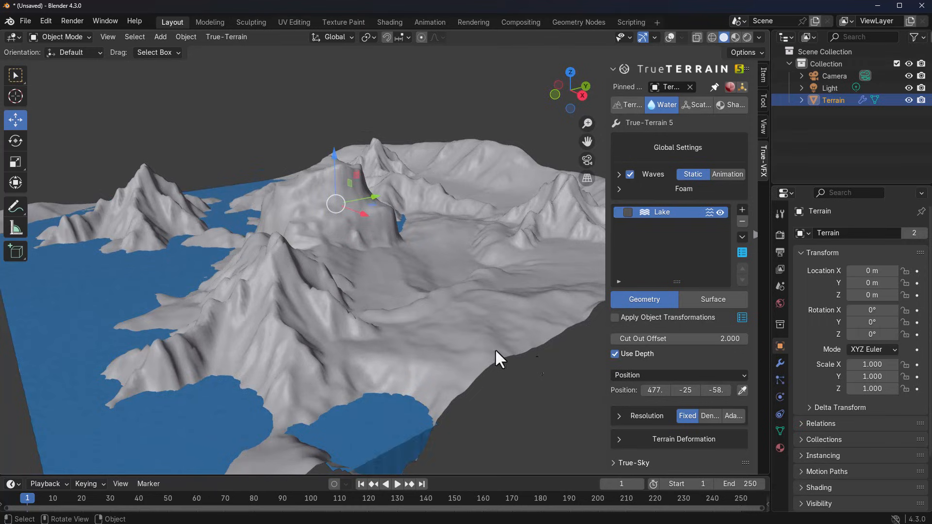
{"action": "scroll", "coordinate": [378, 334], "scroll_direction": "down", "scroll_amount": 2}
{"action": "middle_click_drag", "start_coordinate": [377, 334], "coordinate": [378, 312]}
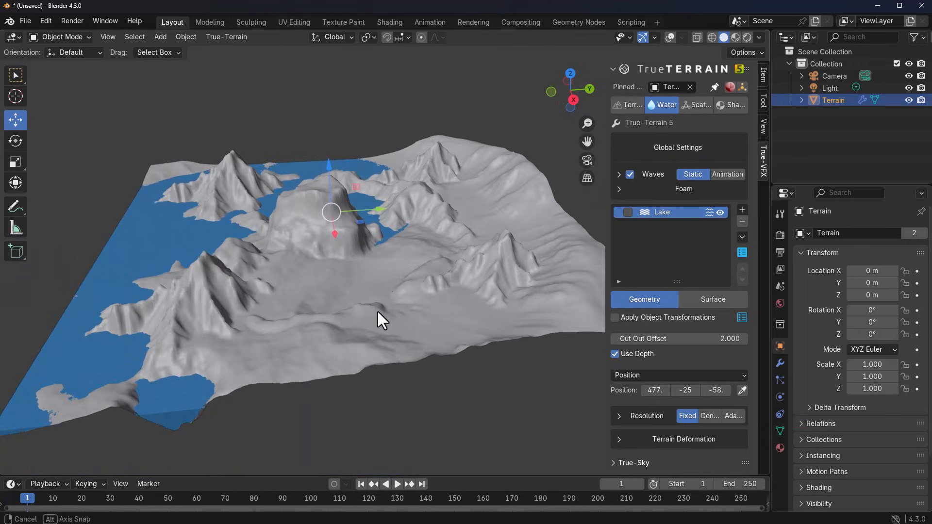
{"action": "middle_click_drag", "start_coordinate": [436, 281], "coordinate": [453, 274]}
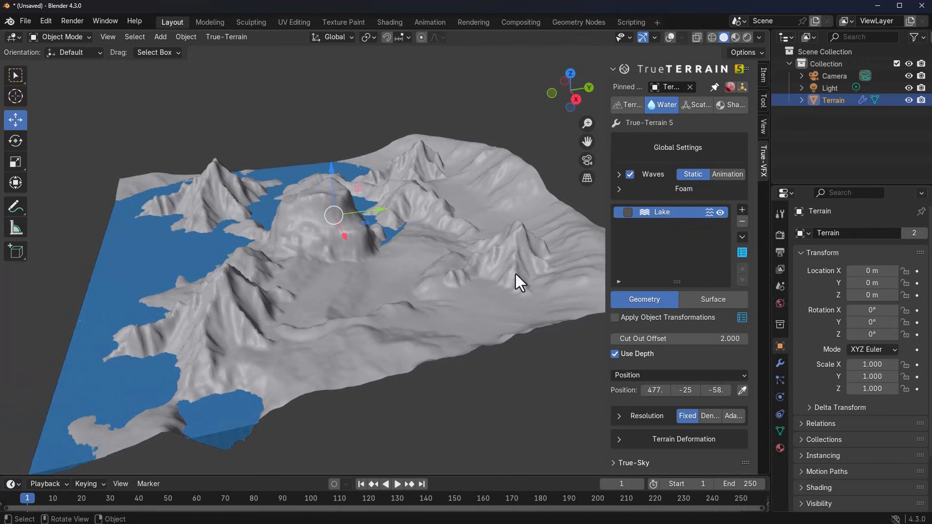
Add an Ocean water layer with the Default presets and hide the Lake layer.
{"action": "left_click", "coordinate": [741, 209]}
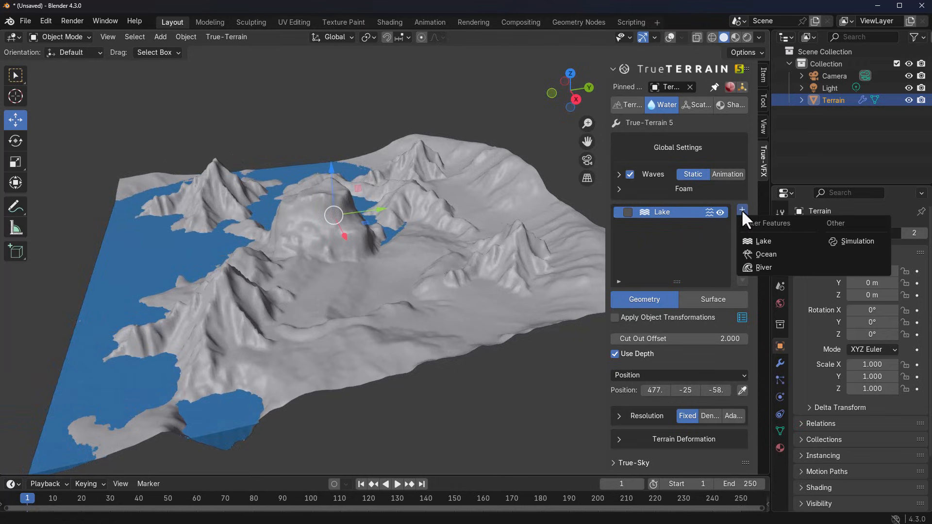
{"action": "left_click", "coordinate": [769, 253]}
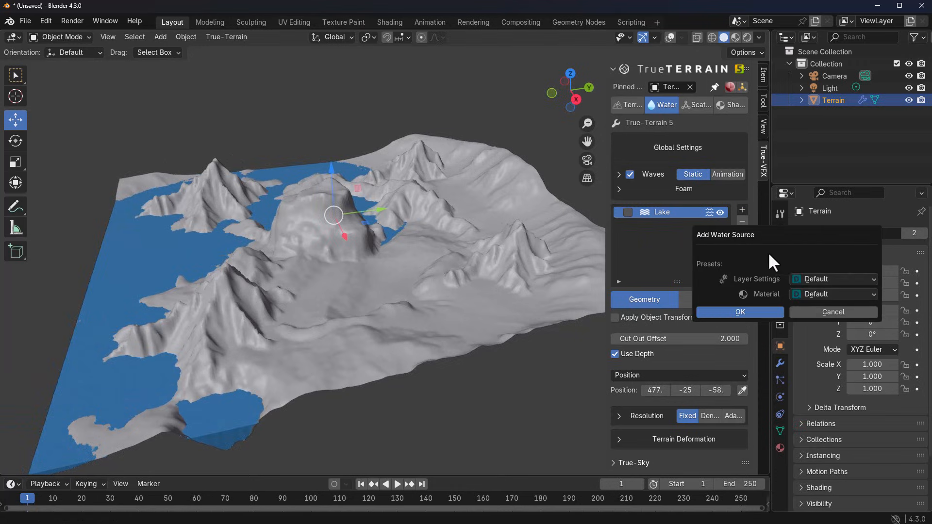
{"action": "left_click", "coordinate": [751, 313]}
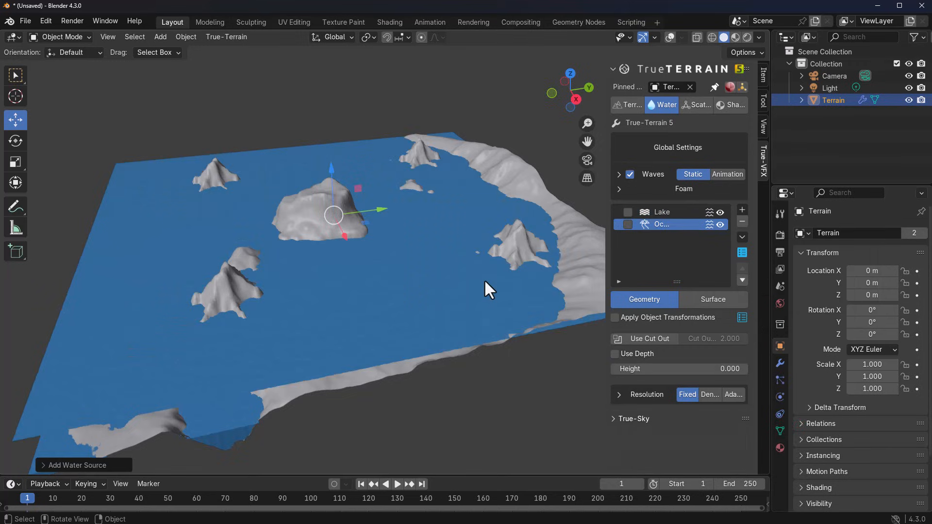
{"action": "left_click", "coordinate": [720, 213]}
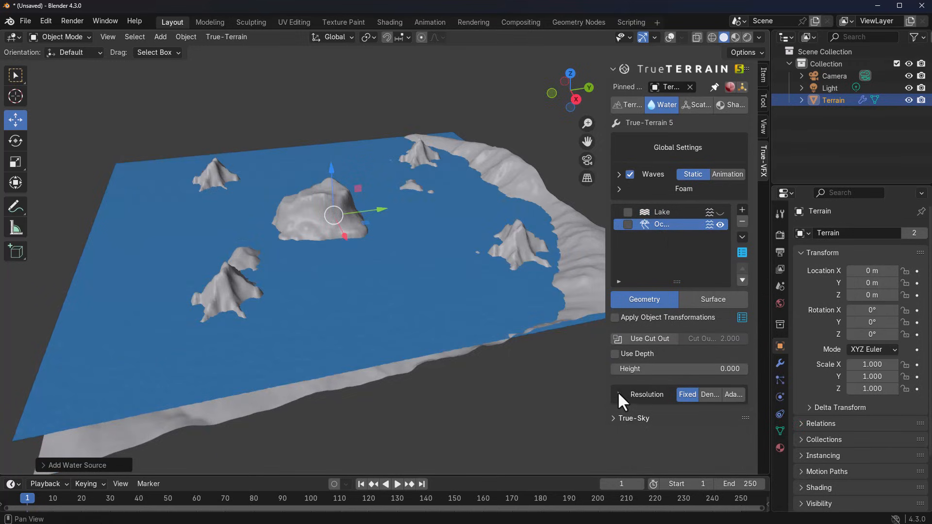
Enable Use Depth for the ocean and lower its height.
{"action": "left_click", "coordinate": [615, 354]}
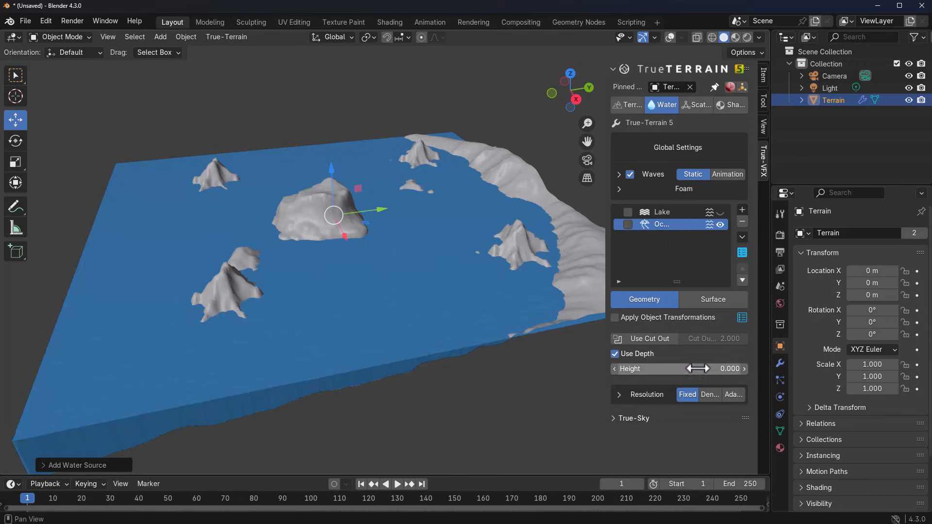
{"action": "left_click_drag", "start_coordinate": [680, 369], "coordinate": [631, 369]}
In the terrain's ROOT group, toggle the topmost terrain image layer's visibility to compare the shoreline, leaving it hidden.
{"action": "left_click", "coordinate": [628, 105]}
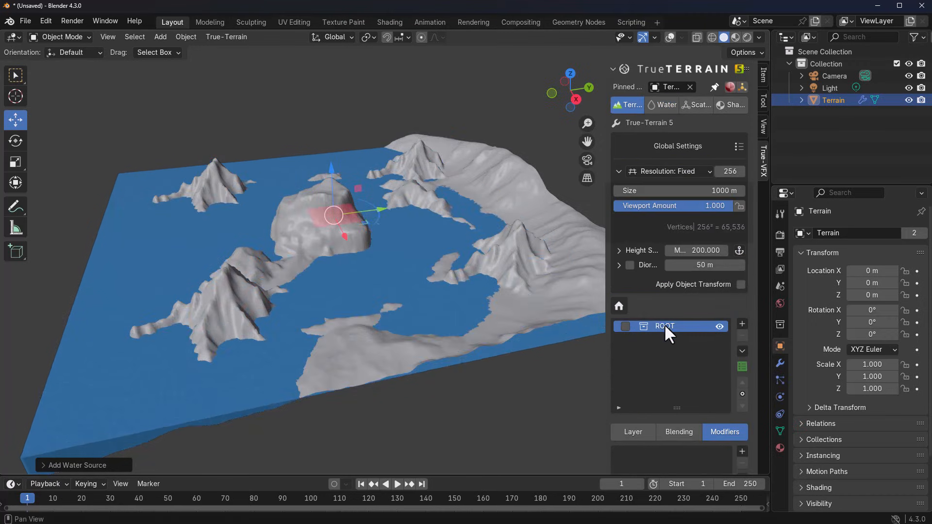
{"action": "left_click", "coordinate": [642, 326]}
{"action": "left_click", "coordinate": [709, 325]}
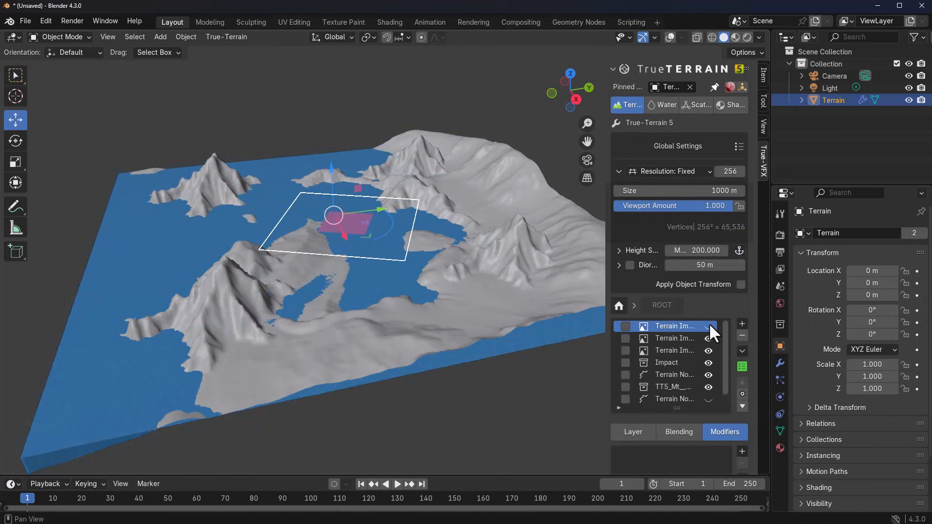
{"action": "left_click", "coordinate": [707, 328]}
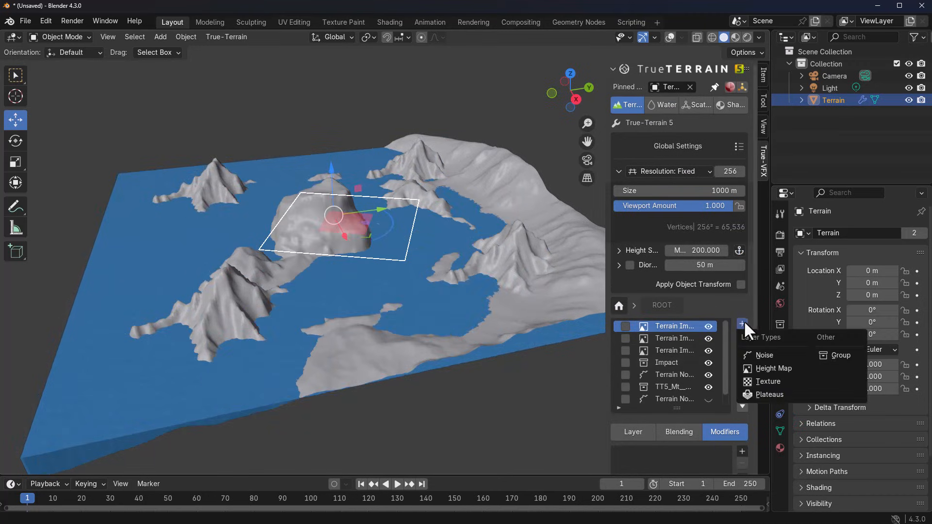
{"action": "left_click", "coordinate": [710, 325]}
{"action": "middle_click_drag", "start_coordinate": [335, 248], "coordinate": [316, 247]}
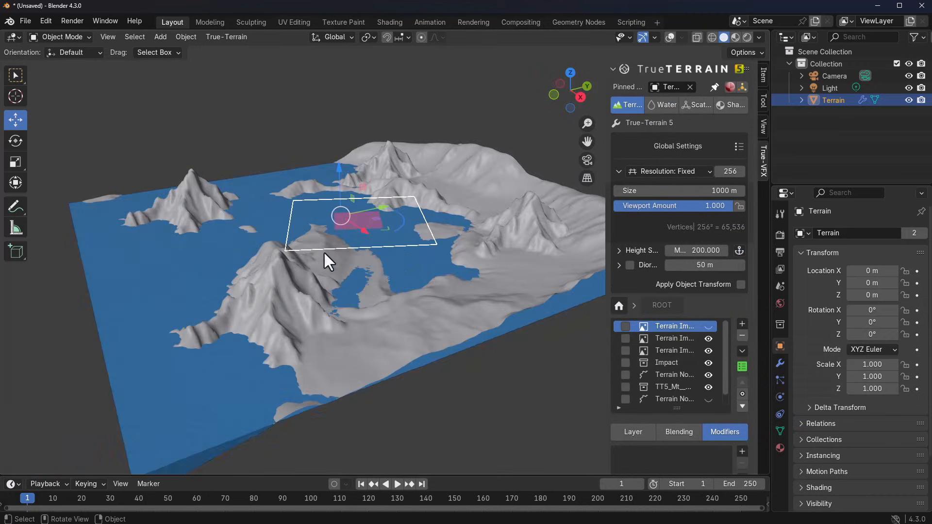
Show the topmost terrain image layer again and hide the TT5_Mt group along with the noise layers directly above and below it.
{"action": "left_click", "coordinate": [709, 387]}
{"action": "left_click", "coordinate": [709, 362]}
{"action": "left_click", "coordinate": [709, 362]}
{"action": "left_click", "coordinate": [709, 387]}
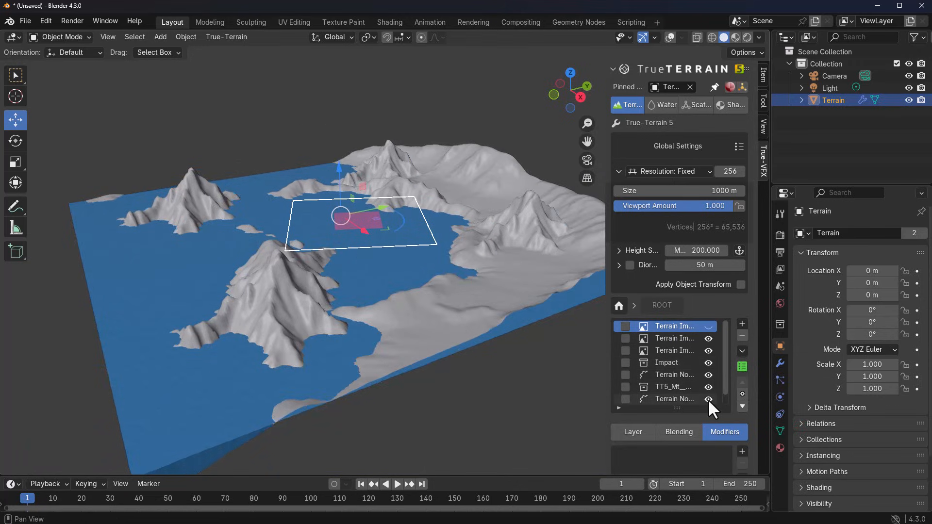
{"action": "left_click", "coordinate": [710, 327]}
{"action": "left_click_drag", "start_coordinate": [709, 389], "coordinate": [710, 371]}
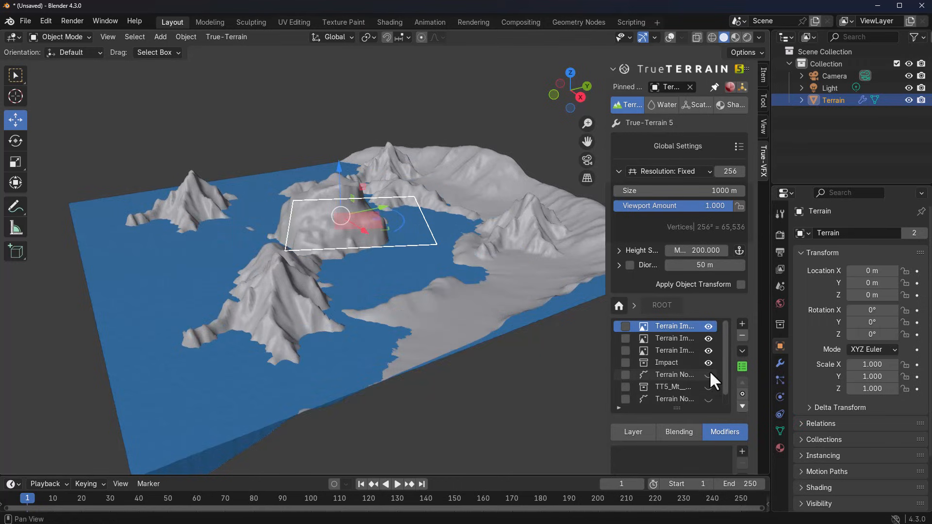
Show the Lake water layer instead of the Ocean and raise the lake's Z position to about -48.
{"action": "left_click", "coordinate": [664, 107]}
{"action": "scroll", "coordinate": [494, 310], "scroll_direction": "up", "scroll_amount": 3}
{"action": "middle_click_drag", "start_coordinate": [494, 310], "coordinate": [573, 301]}
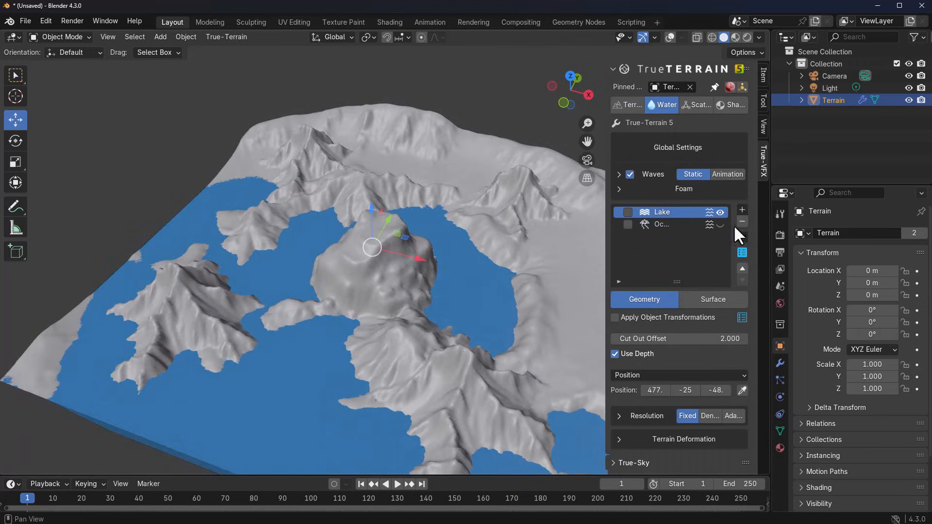
Add a River water layer to the terrain.
{"action": "left_click", "coordinate": [742, 210]}
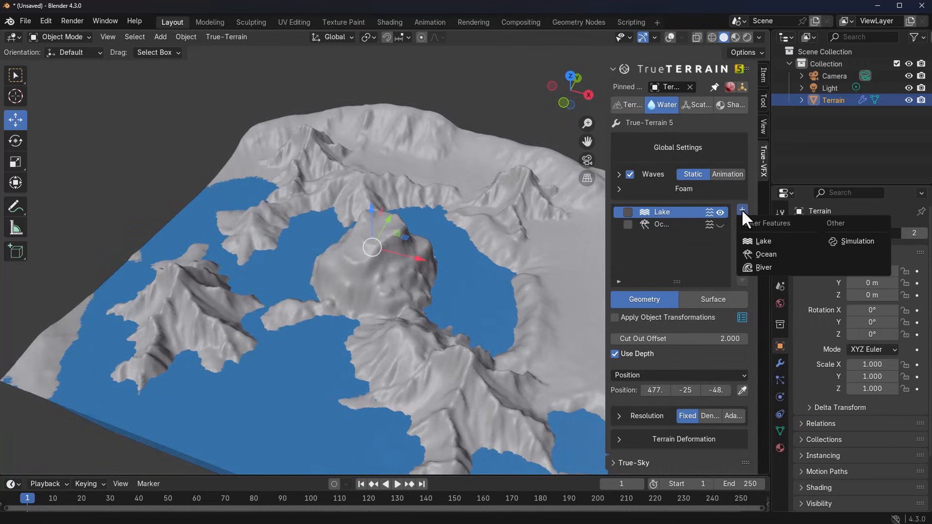
{"action": "left_click", "coordinate": [768, 264]}
{"action": "middle_click_drag", "start_coordinate": [461, 293], "coordinate": [566, 115]}
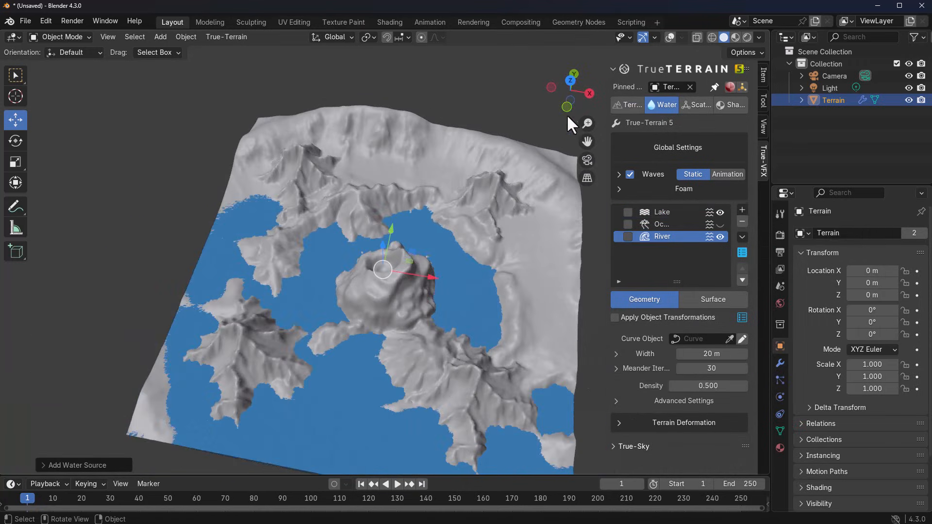
Draw the river's curve freehand on the terrain, starting beside the ridge east of the crater and running west.
{"action": "left_click", "coordinate": [570, 81]}
{"action": "scroll", "coordinate": [477, 303], "scroll_direction": "up", "scroll_amount": 2}
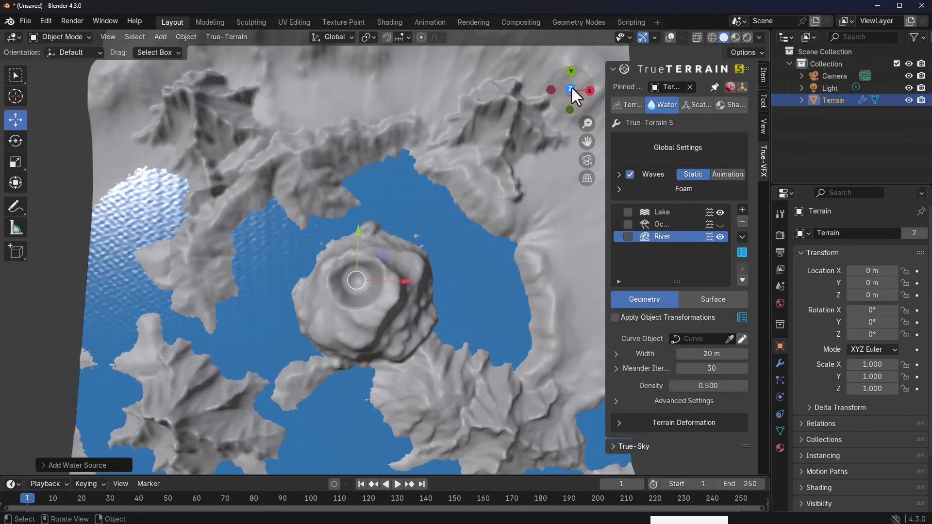
{"action": "left_click", "coordinate": [572, 86]}
{"action": "scroll", "coordinate": [506, 317], "scroll_direction": "down", "scroll_amount": 1}
{"action": "scroll", "coordinate": [511, 320], "scroll_direction": "up", "scroll_amount": 1}
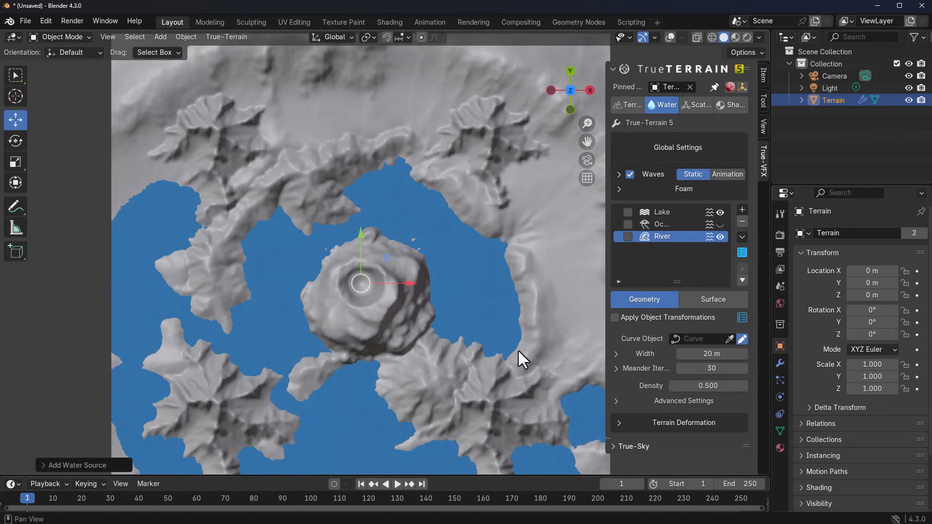
{"action": "mouse_move", "coordinate": [510, 345]}
{"action": "left_mouse_down"}
{"action": "mouse_move", "coordinate": [530, 103]}
{"action": "mouse_move", "coordinate": [131, 151]}
{"action": "mouse_move", "coordinate": [257, 273]}
{"action": "left_mouse_up"}
Select the Lake water layer and lower its Z position.
{"action": "middle_click_drag", "start_coordinate": [423, 343], "coordinate": [583, 253]}
{"action": "left_click", "coordinate": [663, 214]}
{"action": "left_click_drag", "start_coordinate": [712, 385], "coordinate": [675, 386]}
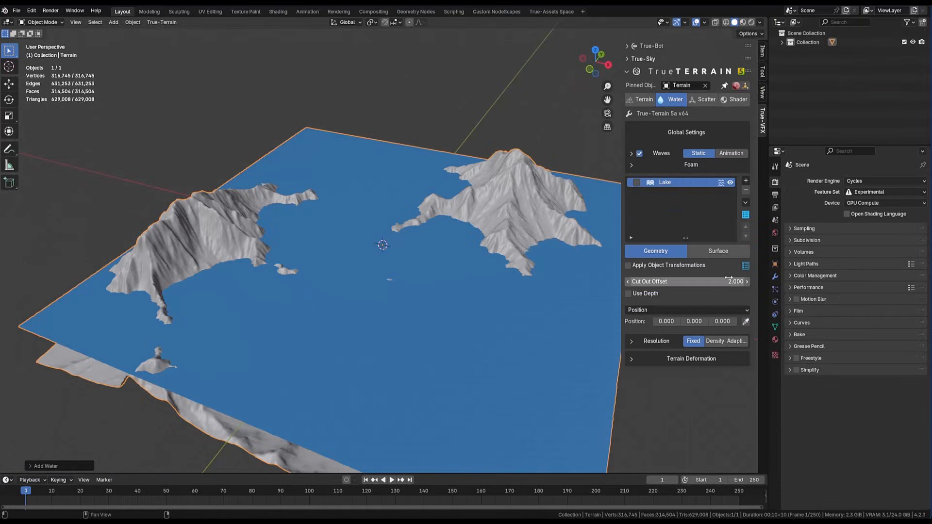
In the showcase scene, position the lake by Object with a new Lake Position Empty and move the empty down along Z.
{"action": "left_click", "coordinate": [729, 309]}
{"action": "left_click", "coordinate": [690, 341]}
{"action": "left_click", "coordinate": [746, 322]}
{"action": "key", "text": "g"}
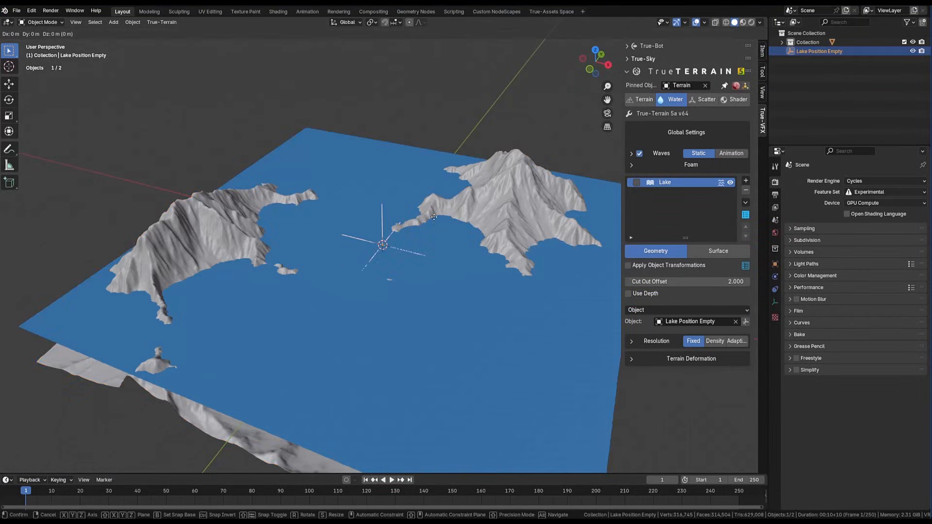
{"action": "key", "text": "z"}
{"action": "left_click", "coordinate": [429, 239]}
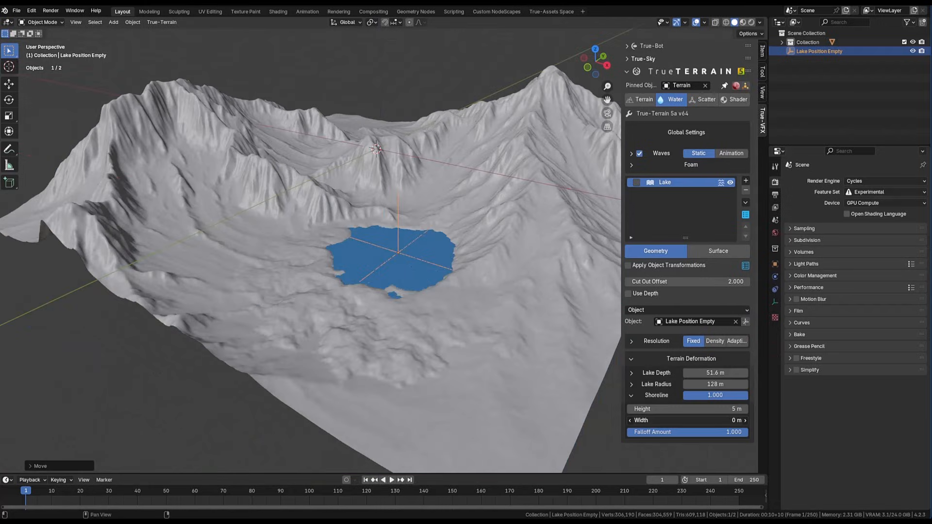
Set the lake's shoreline height to 14.5 m, width to 8 m and falloff amount to 0.395.
{"action": "left_click_drag", "start_coordinate": [687, 409], "coordinate": [711, 420]}
{"action": "left_click_drag", "start_coordinate": [711, 409], "coordinate": [706, 409]}
{"action": "left_click_drag", "start_coordinate": [711, 432], "coordinate": [631, 432]}
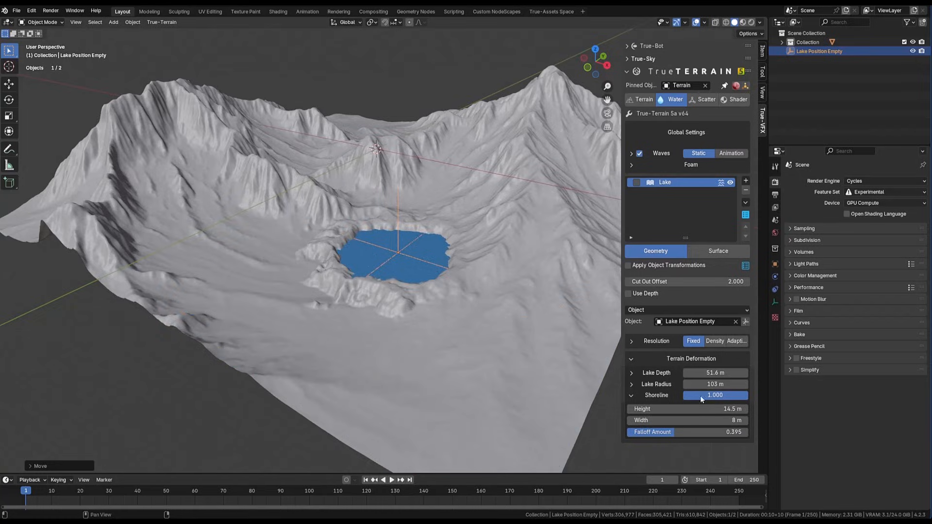
Expand the lake's radius randomization settings and set the lake radius to 138 m.
{"action": "left_click", "coordinate": [656, 384]}
{"action": "left_click_drag", "start_coordinate": [714, 384], "coordinate": [748, 384]}
{"action": "left_click", "coordinate": [707, 430]}
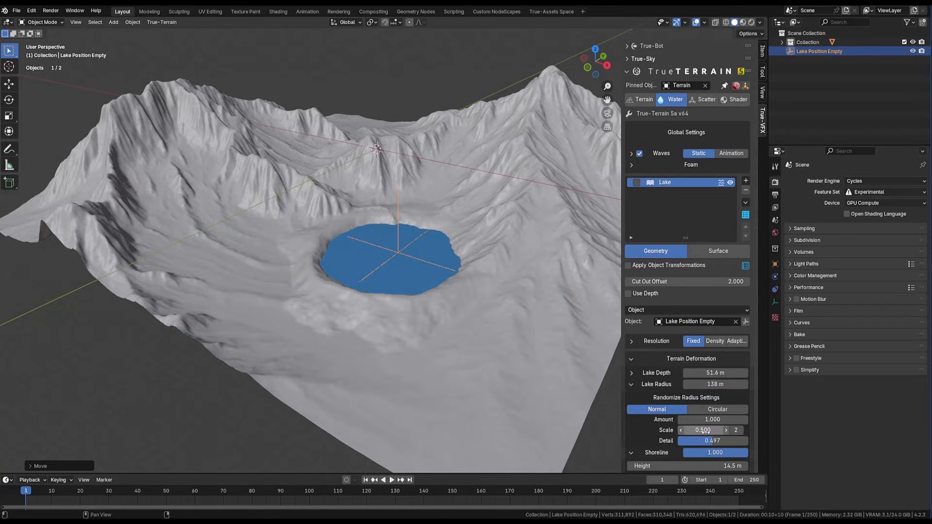
Delete the Lake layer and add a Simulation water source with the Default presets.
{"action": "left_click", "coordinate": [746, 191]}
{"action": "left_click", "coordinate": [746, 181]}
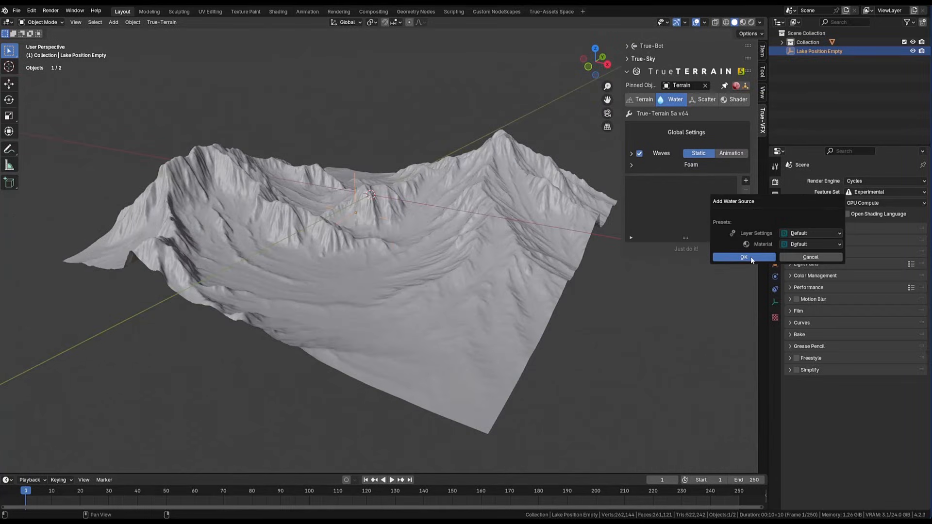
{"action": "left_click", "coordinate": [716, 256]}
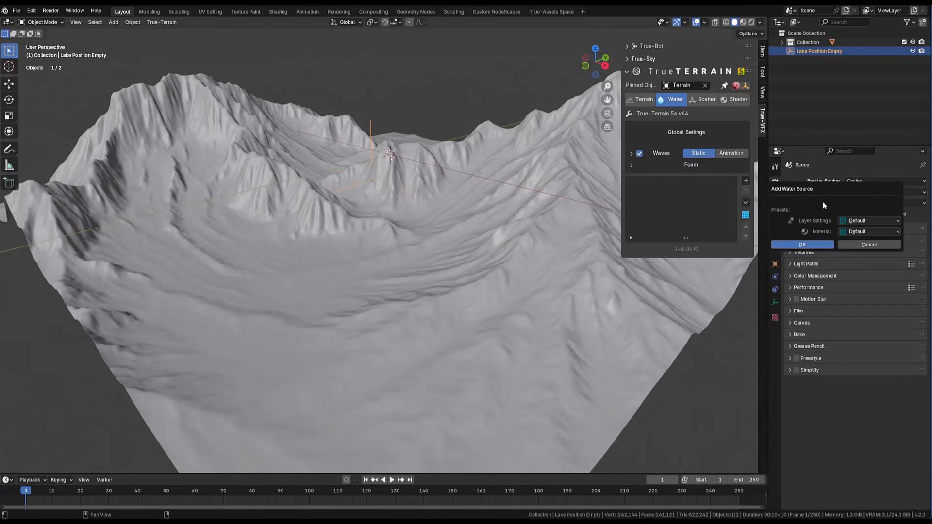
{"action": "left_click", "coordinate": [811, 245]}
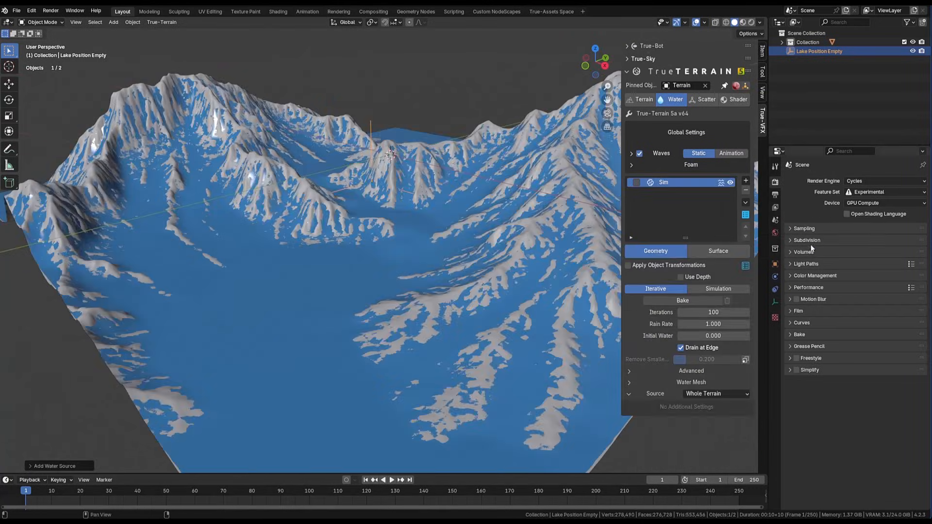
Switch the water layer to Simulation mode, set Initial Water to 2 and play the animation.
{"action": "left_click", "coordinate": [716, 287]}
{"action": "left_click", "coordinate": [712, 325]}
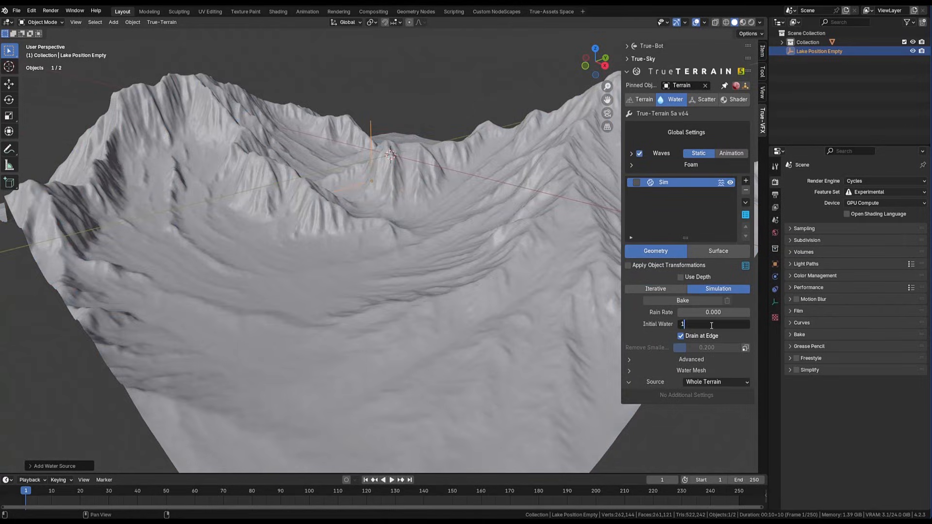
{"action": "type", "text": "2"}
{"action": "key", "text": "Return"}
{"action": "key", "text": "space"}
{"action": "scroll", "coordinate": [497, 327], "scroll_direction": "down", "scroll_amount": 8}
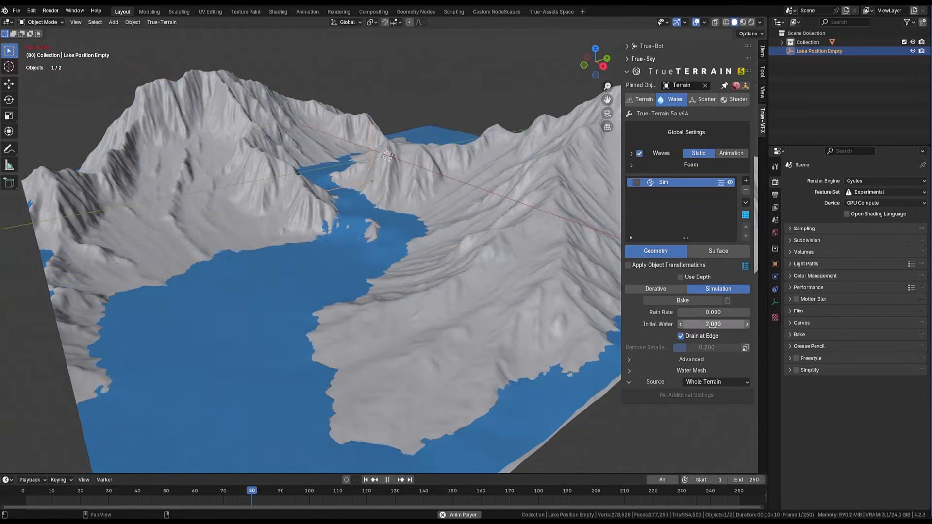
Enable Use Depth for the simulated water and inspect the flow while it plays.
{"action": "left_click", "coordinate": [680, 278]}
{"action": "scroll", "coordinate": [380, 271], "scroll_direction": "up", "scroll_amount": 4}
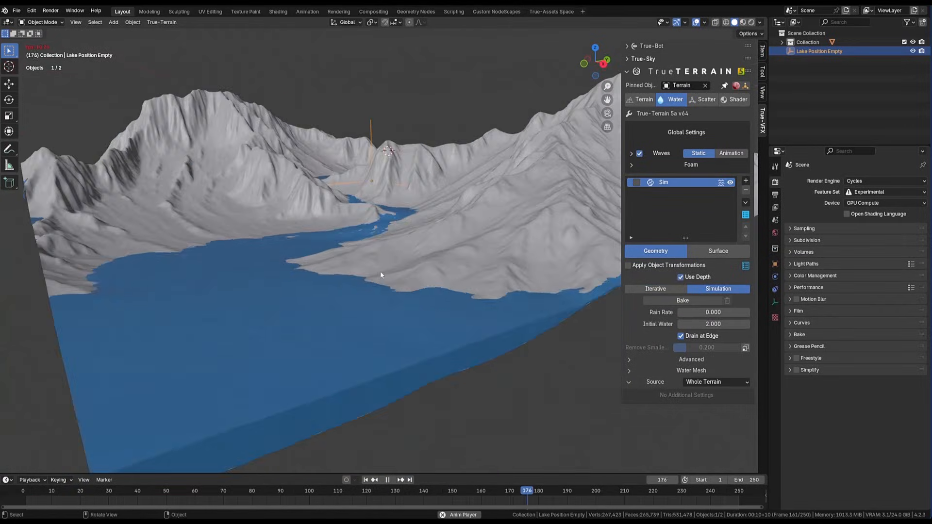
{"action": "middle_click_drag", "start_coordinate": [380, 271], "coordinate": [381, 302]}
Stop the playback and switch the water layer back to Iterative mode.
{"action": "scroll", "coordinate": [381, 288], "scroll_direction": "down", "scroll_amount": 2}
{"action": "key", "text": "Escape"}
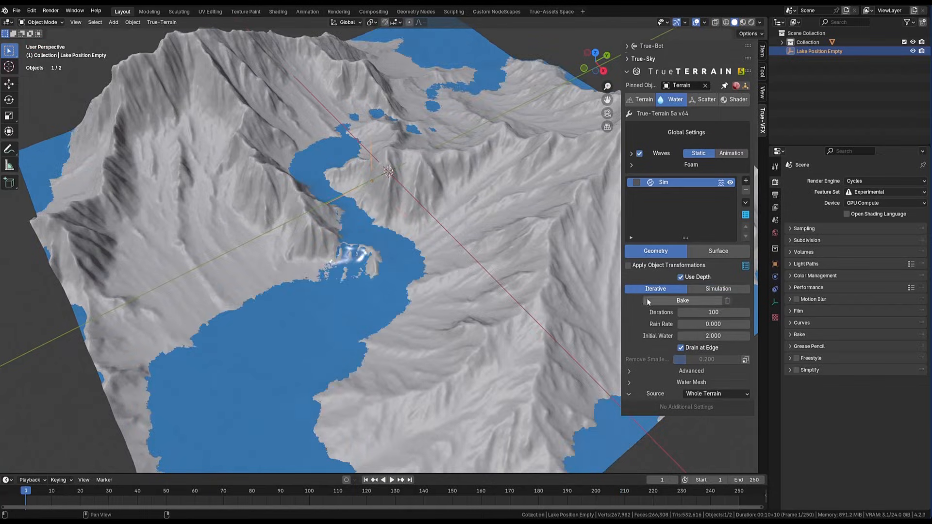
Switch the simulated water's source to Collection and add a water simulation object for it.
{"action": "left_click", "coordinate": [717, 393]}
{"action": "left_click", "coordinate": [716, 425]}
{"action": "left_click", "coordinate": [746, 408]}
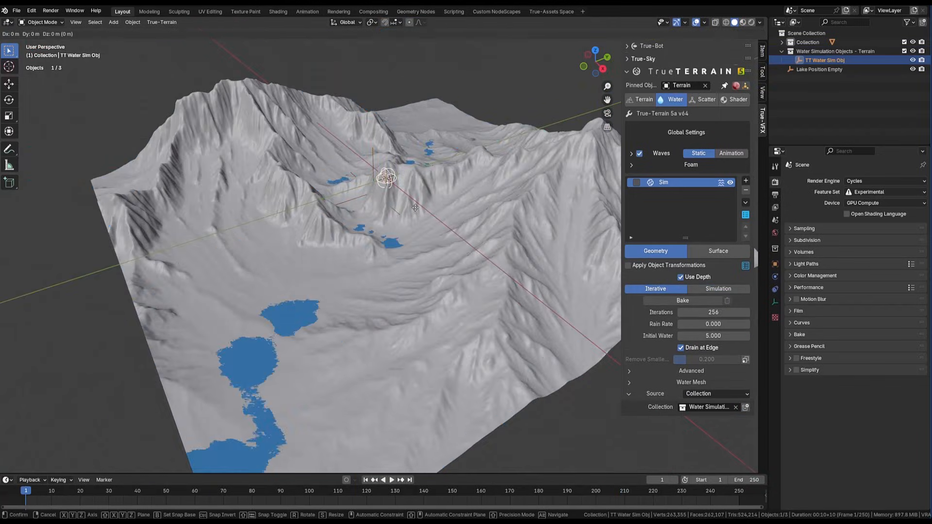
Move the water simulation object to a new spot on the terrain and resize it.
{"action": "key", "text": "g"}
{"action": "left_click", "coordinate": [336, 298]}
{"action": "key", "text": "s"}
{"action": "left_click", "coordinate": [399, 290]}
Duplicate the water simulation object and place the copy elsewhere over the terrain with its height locked.
{"action": "middle_click_drag", "start_coordinate": [399, 291], "coordinate": [340, 272]}
{"action": "key", "text": "shift+d"}
{"action": "key", "text": "shift+z"}
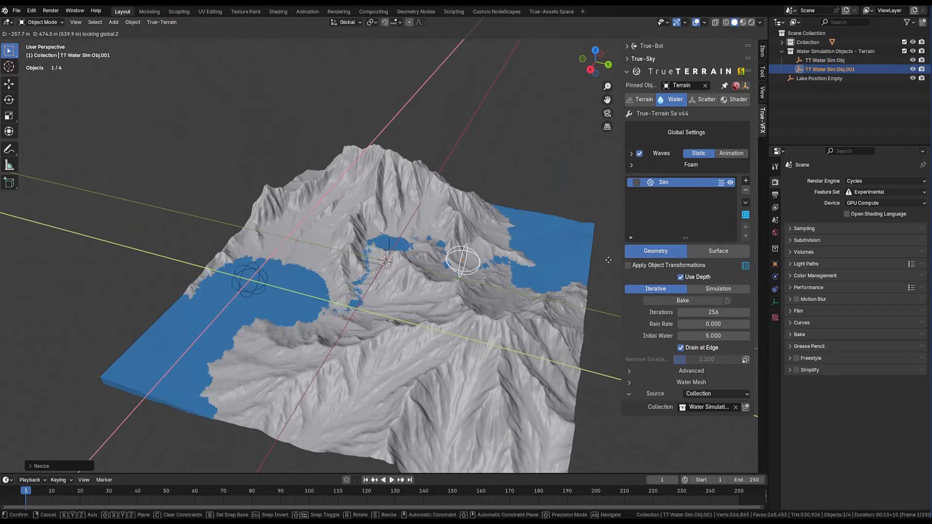
{"action": "left_click", "coordinate": [569, 268]}
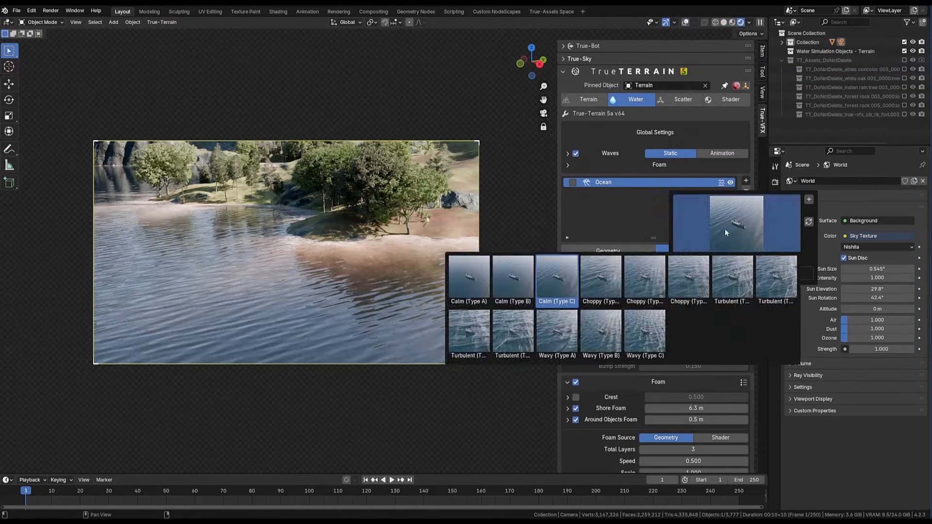
Try a Choppy and then the Turbulent (Type A) wave preset on the Ocean layer.
{"action": "left_click", "coordinate": [606, 285]}
{"action": "left_click", "coordinate": [742, 274]}
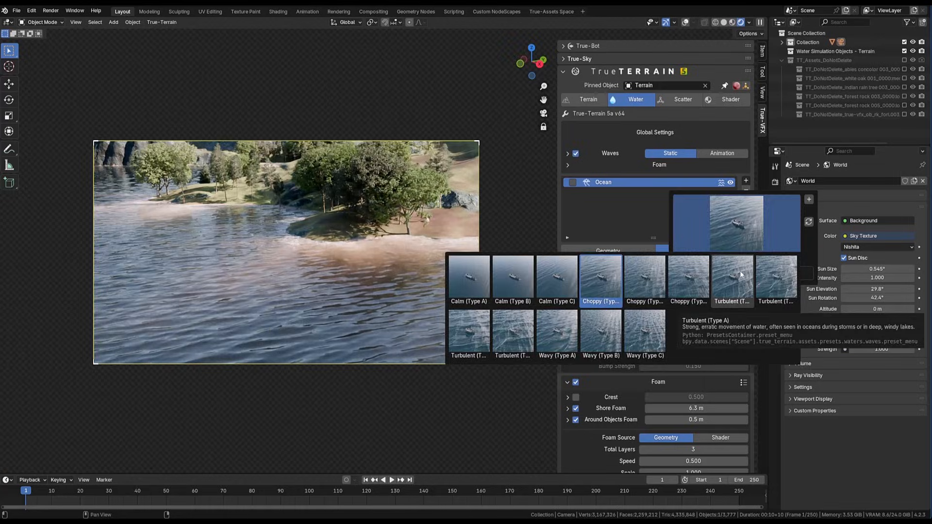
{"action": "left_click", "coordinate": [740, 270]}
{"action": "left_click", "coordinate": [745, 276]}
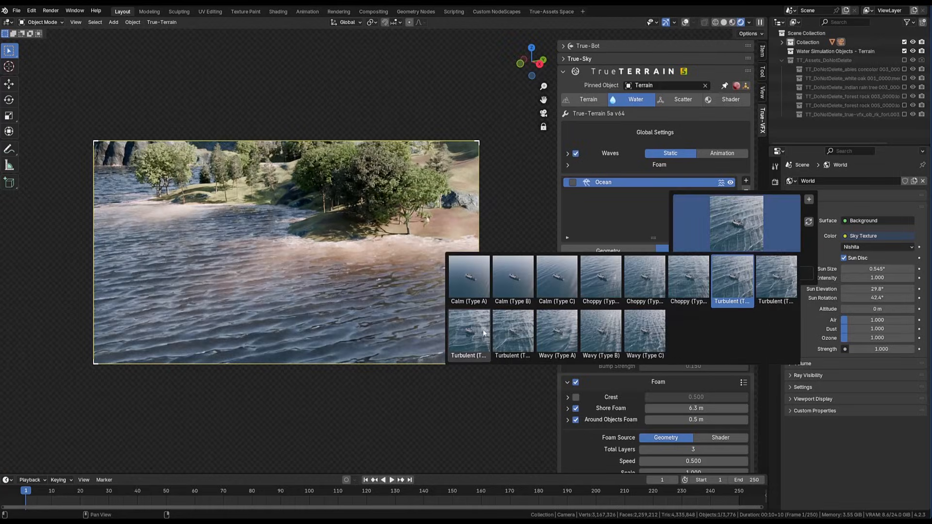
{"action": "left_click", "coordinate": [747, 275]}
{"action": "left_click", "coordinate": [745, 275]}
Review the Ocean layer's geometry resolution settings and its surface wave and foam settings.
{"action": "left_click", "coordinate": [608, 251]}
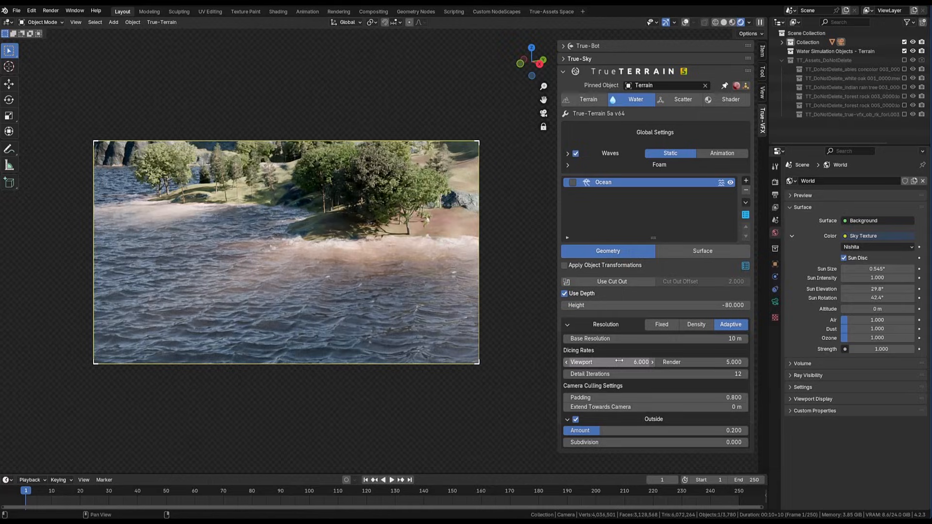
{"action": "left_click", "coordinate": [695, 253]}
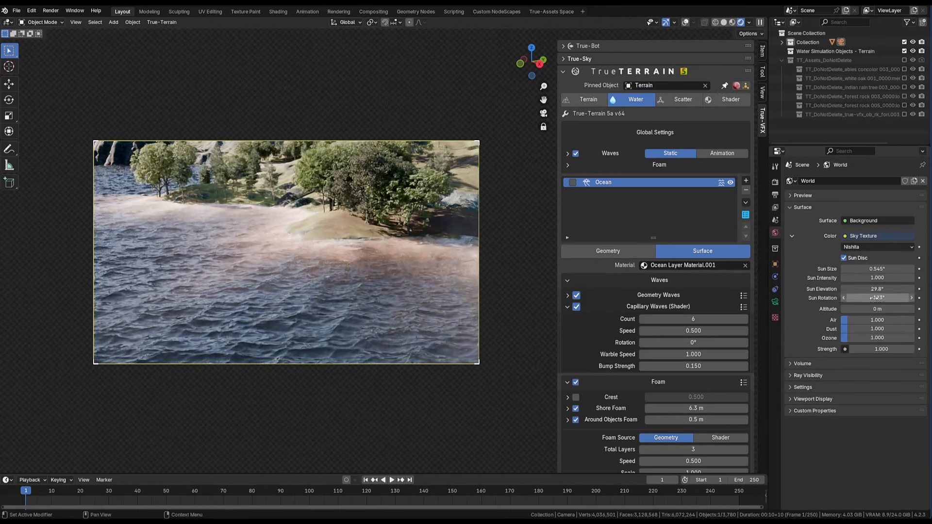
{"action": "scroll", "coordinate": [747, 389], "scroll_direction": "down", "scroll_amount": 6}
{"action": "left_click", "coordinate": [744, 451]}
{"action": "left_click", "coordinate": [777, 340]}
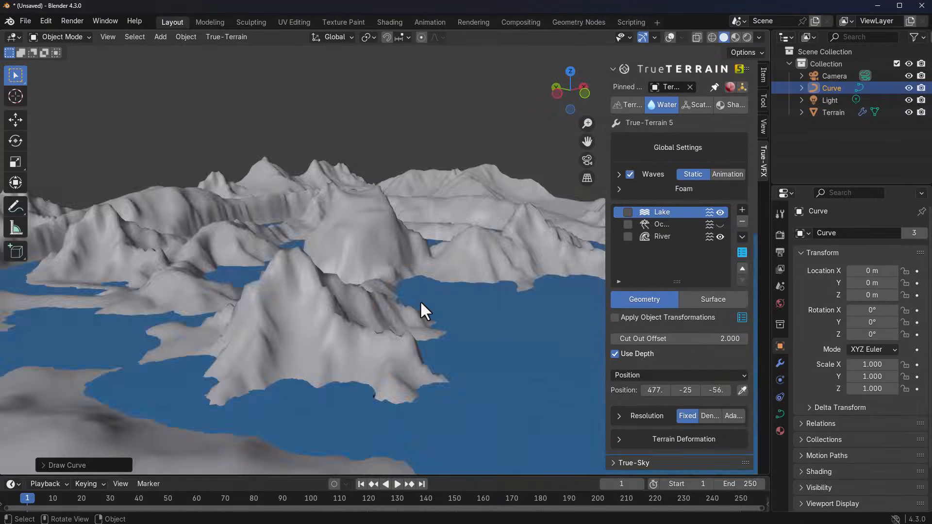
Set the global water waves to Animation and expand the Lake layer's surface shader settings.
{"action": "middle_click_drag", "start_coordinate": [421, 301], "coordinate": [731, 174]}
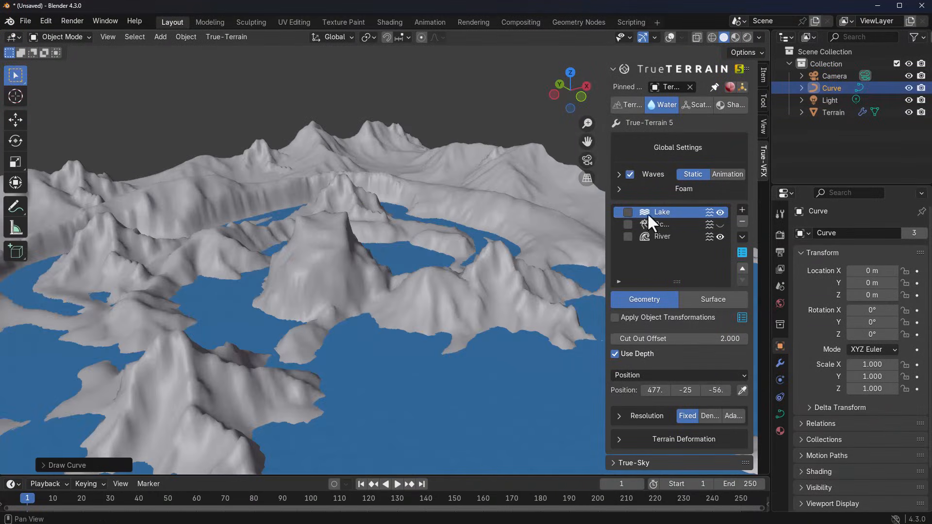
{"action": "left_click", "coordinate": [729, 174]}
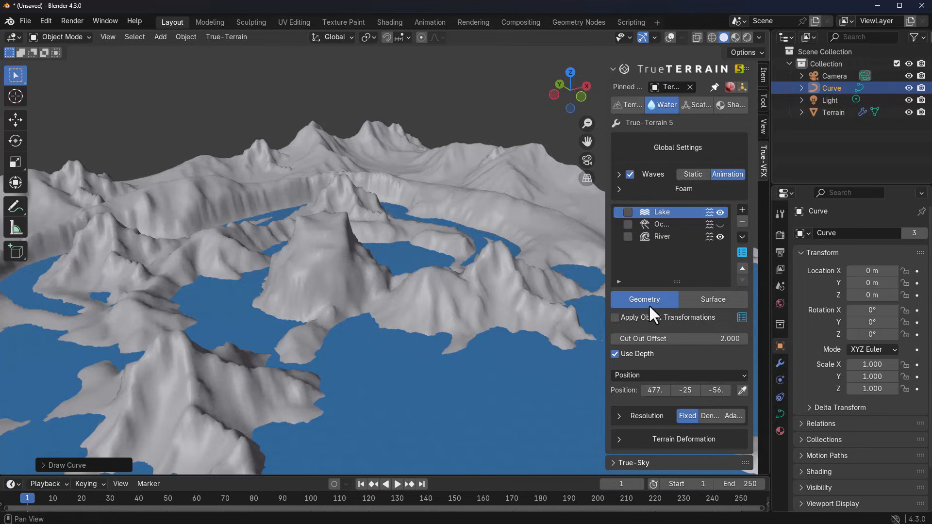
{"action": "left_click", "coordinate": [719, 300]}
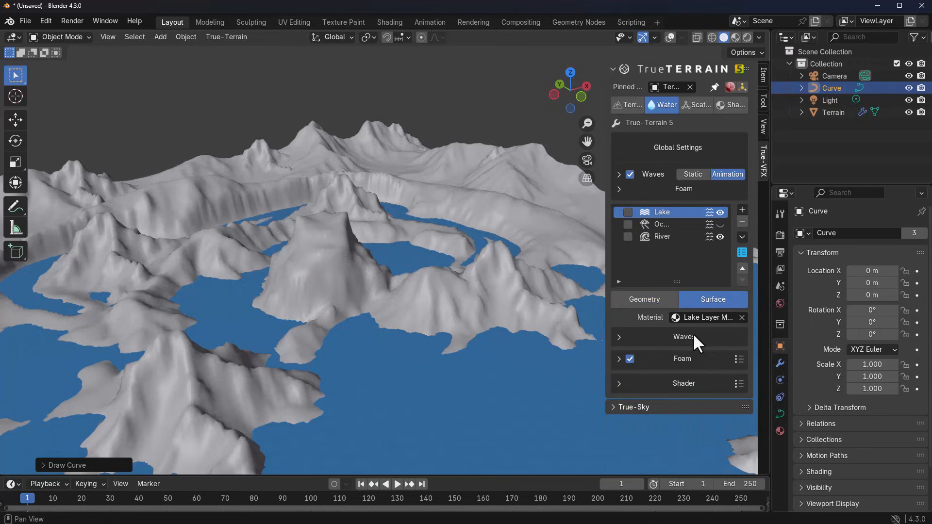
{"action": "left_click", "coordinate": [682, 384]}
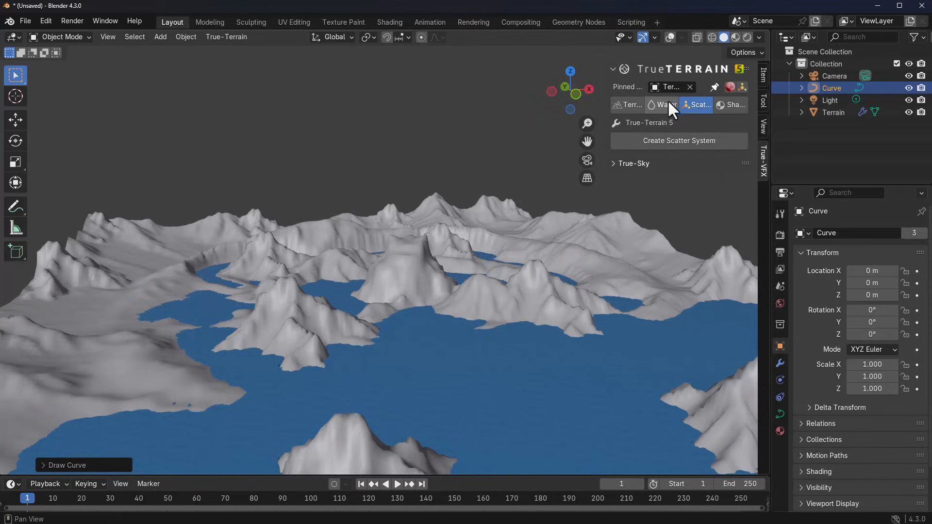
Create a scatter system on the terrain with the Bushy Forest multi-layer preset and the Default root layer.
{"action": "left_click", "coordinate": [666, 103]}
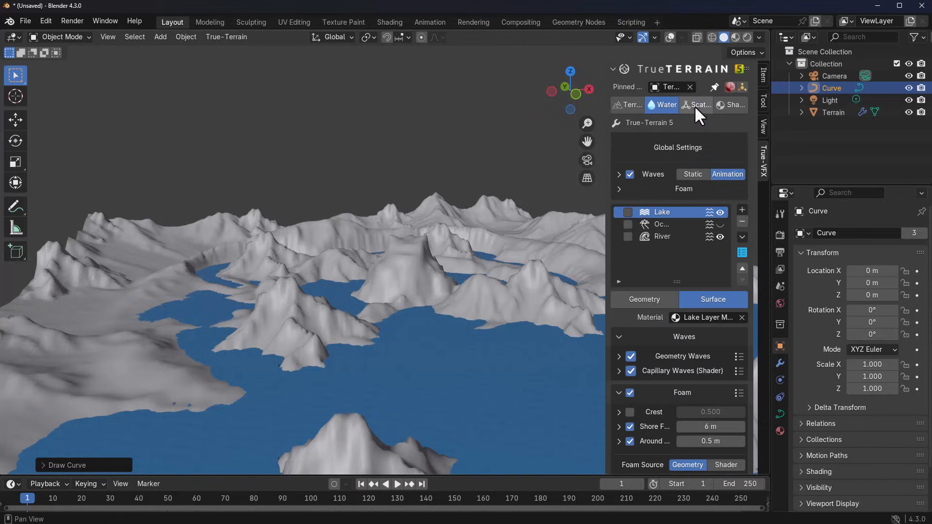
{"action": "left_click", "coordinate": [695, 105]}
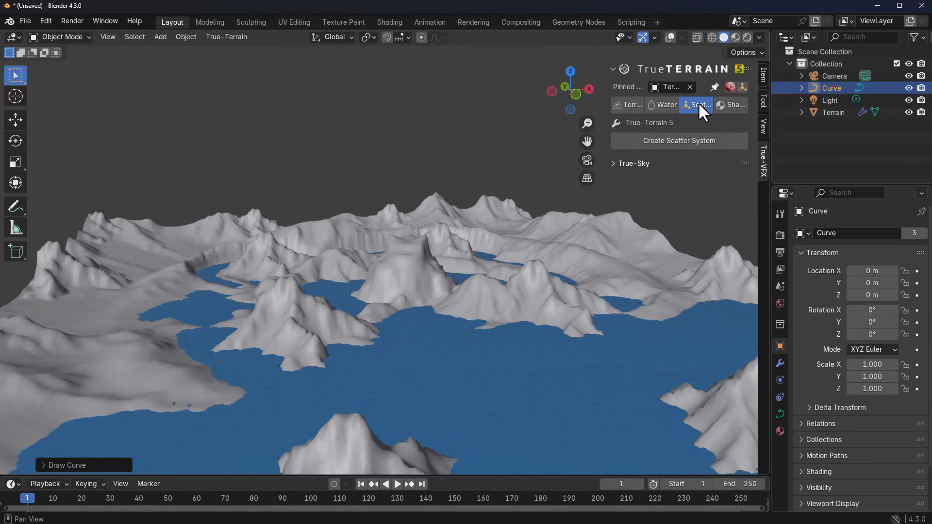
{"action": "left_click", "coordinate": [675, 141]}
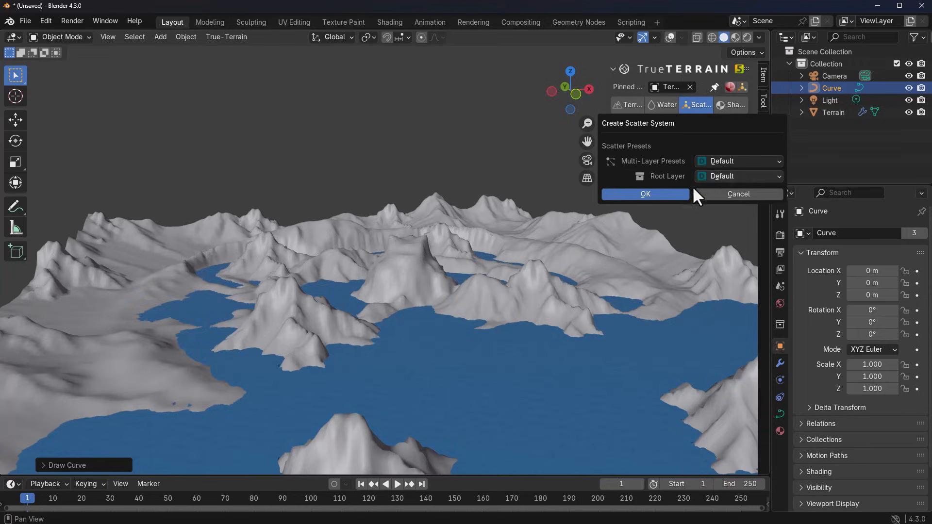
{"action": "left_click", "coordinate": [728, 161]}
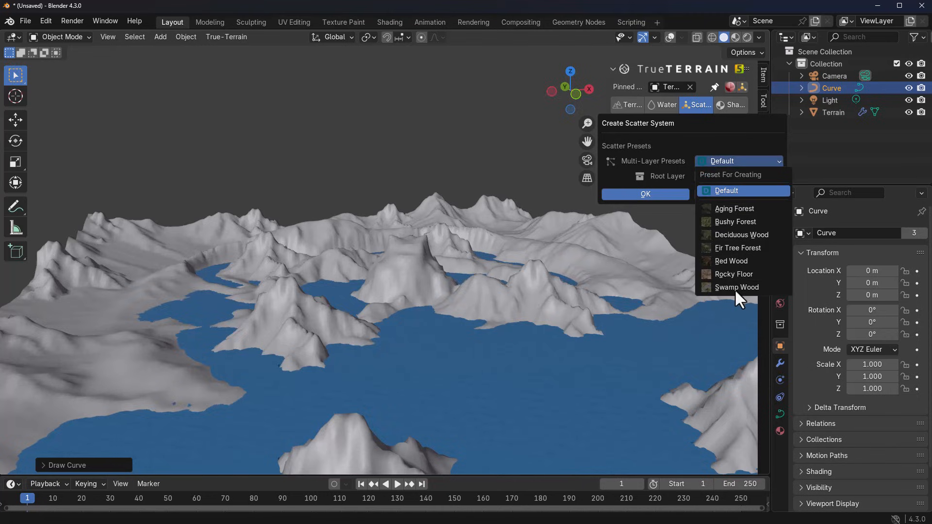
{"action": "left_click", "coordinate": [759, 223]}
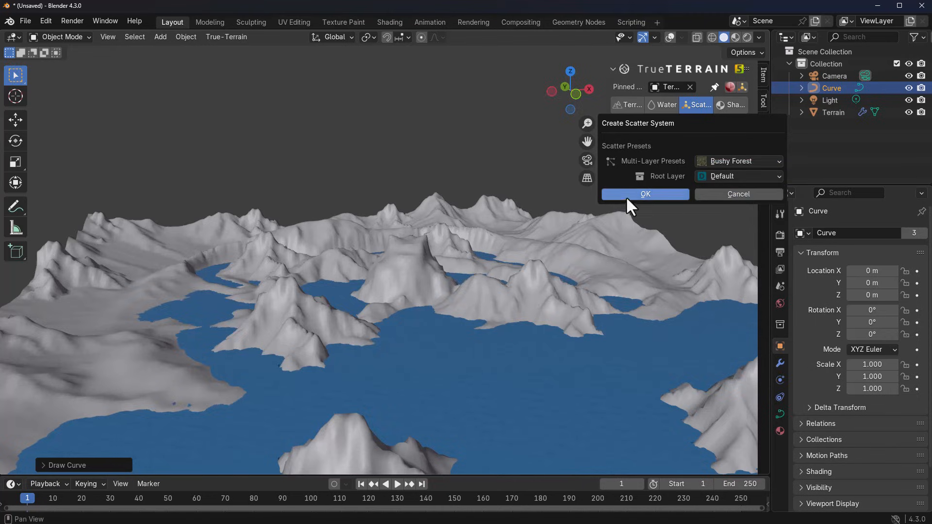
{"action": "left_click", "coordinate": [626, 196]}
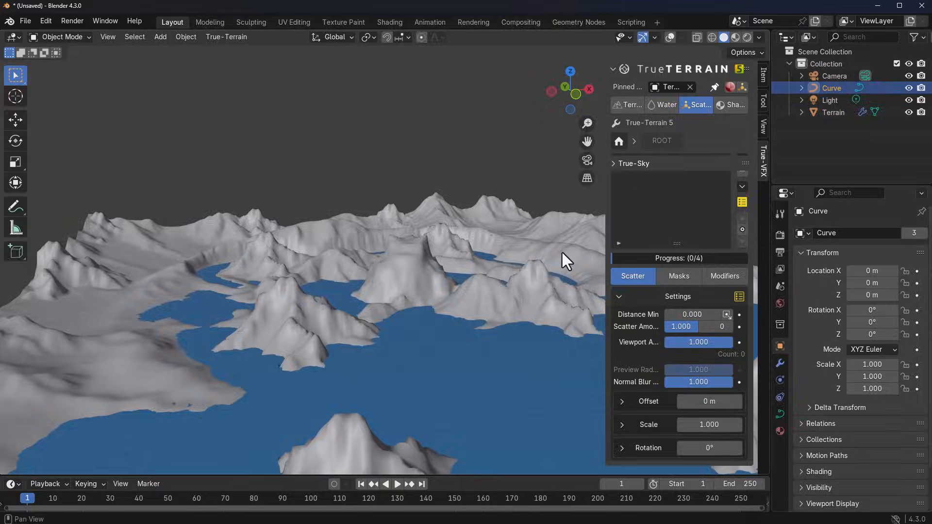
Set the Bushy Forest layer's scatter amount to 2.
{"action": "middle_click_drag", "start_coordinate": [435, 287], "coordinate": [573, 315]}
{"action": "left_click", "coordinate": [742, 202]}
{"action": "left_click", "coordinate": [738, 266]}
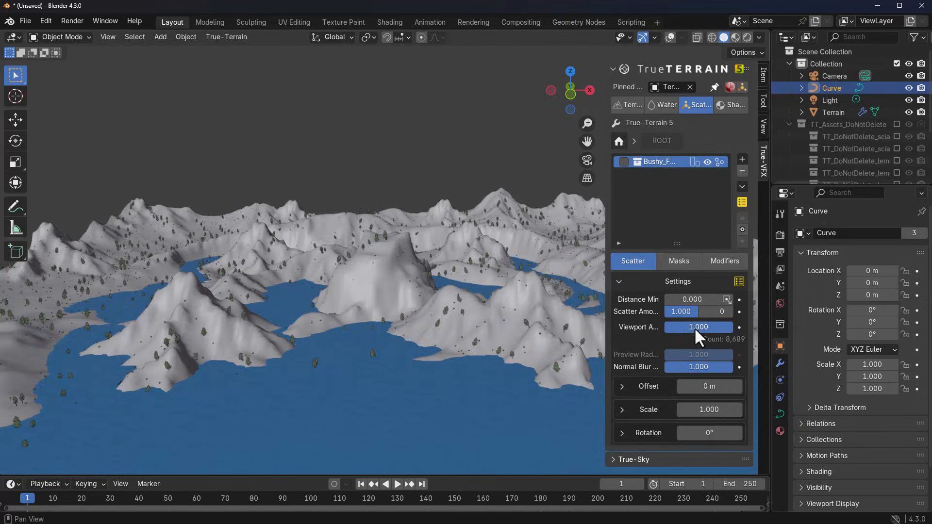
{"action": "left_click", "coordinate": [691, 312]}
{"action": "type", "text": "2"}
{"action": "key", "text": "Return"}
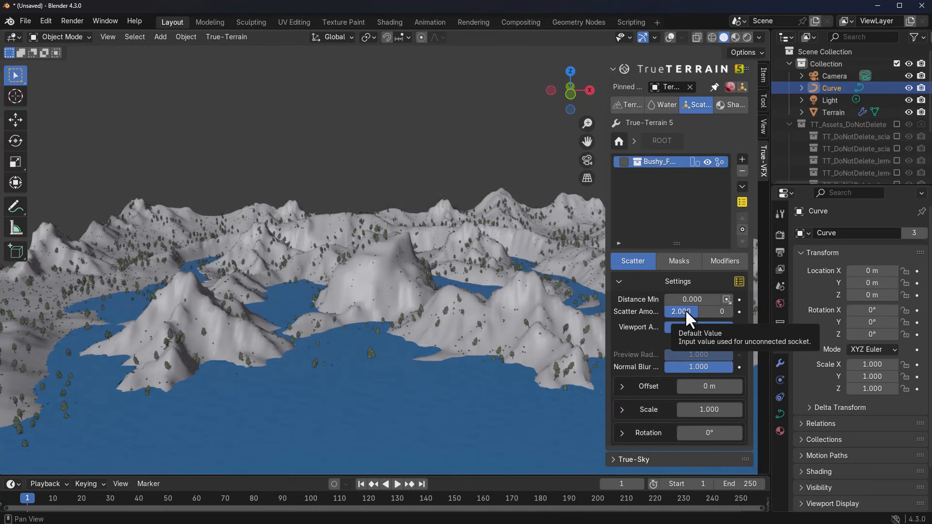
Add an Aging Forest scatter layer with a viewport amount of 0.1 and hide it.
{"action": "left_click", "coordinate": [742, 159]}
{"action": "middle_click_drag", "start_coordinate": [559, 233], "coordinate": [707, 190]}
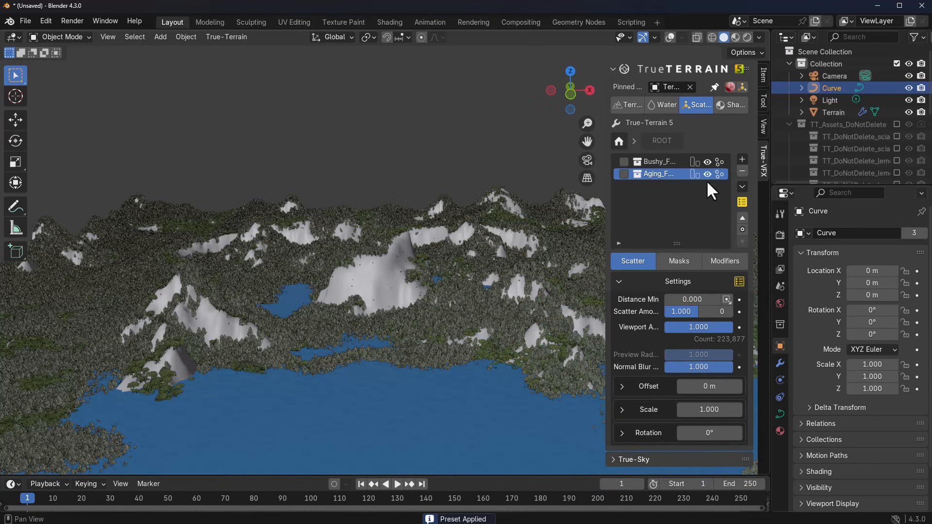
{"action": "left_click_drag", "start_coordinate": [701, 329], "coordinate": [629, 319]}
{"action": "middle_click_drag", "start_coordinate": [534, 306], "coordinate": [708, 191]}
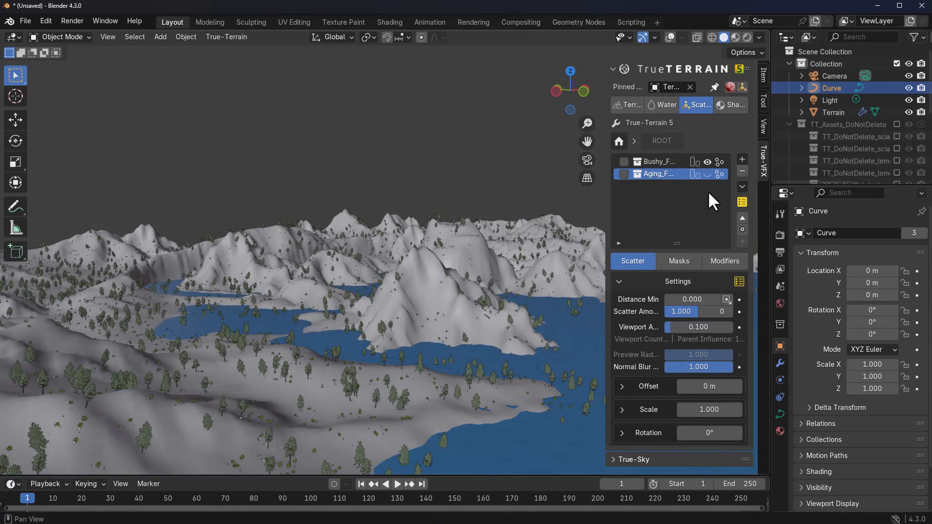
Delete the Aging Forest scatter layer, leaving Bushy Forest as the only layer.
{"action": "middle_click_drag", "start_coordinate": [602, 287], "coordinate": [538, 354]}
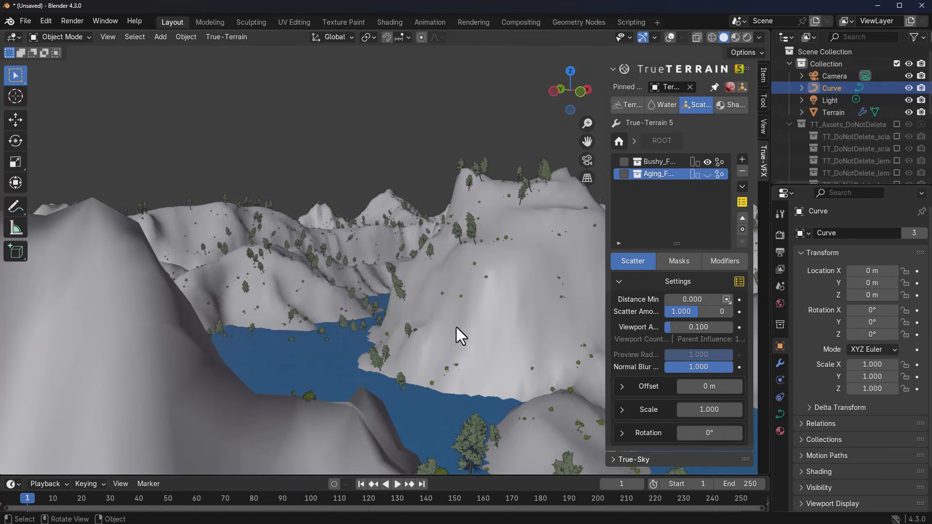
{"action": "left_click", "coordinate": [744, 168]}
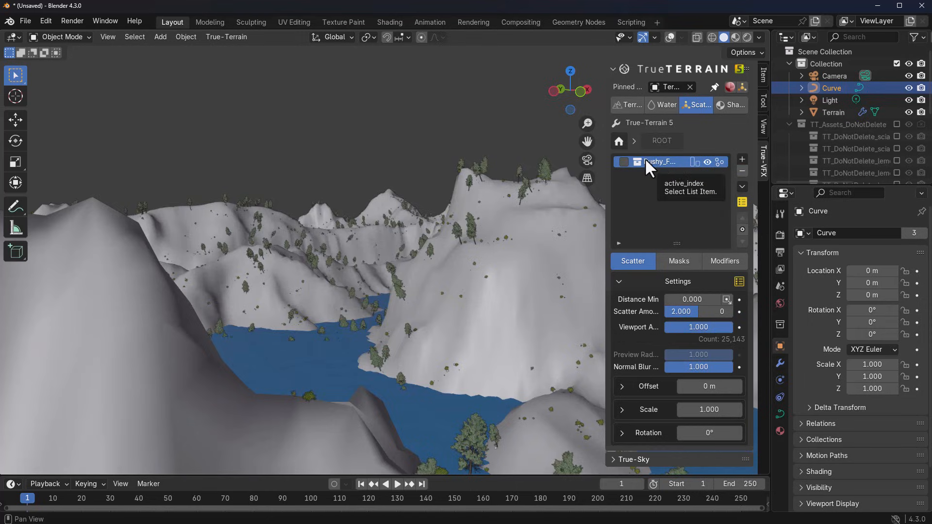
Add an Attribute Mask to the Bushy Forest layer with the Above Waterline preset and Default easing curve.
{"action": "left_click", "coordinate": [679, 264]}
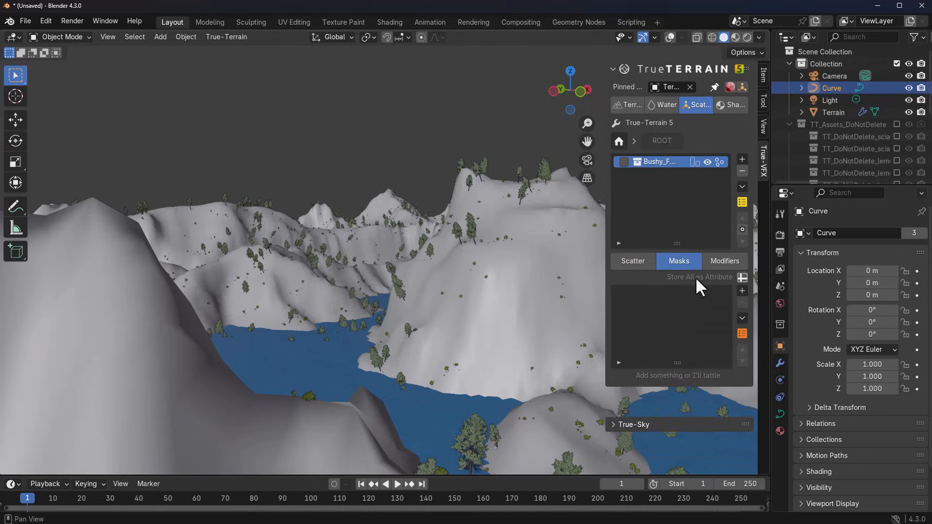
{"action": "left_click", "coordinate": [742, 291]}
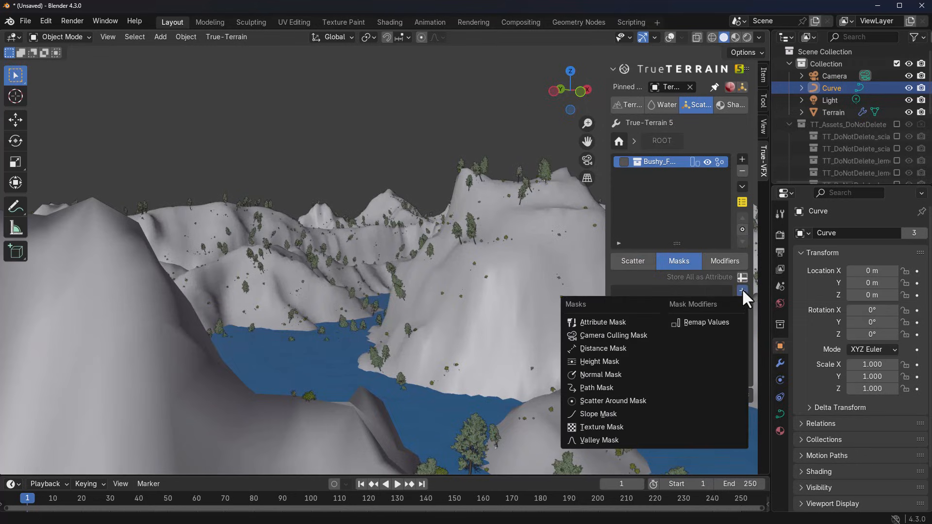
{"action": "left_click", "coordinate": [611, 322]}
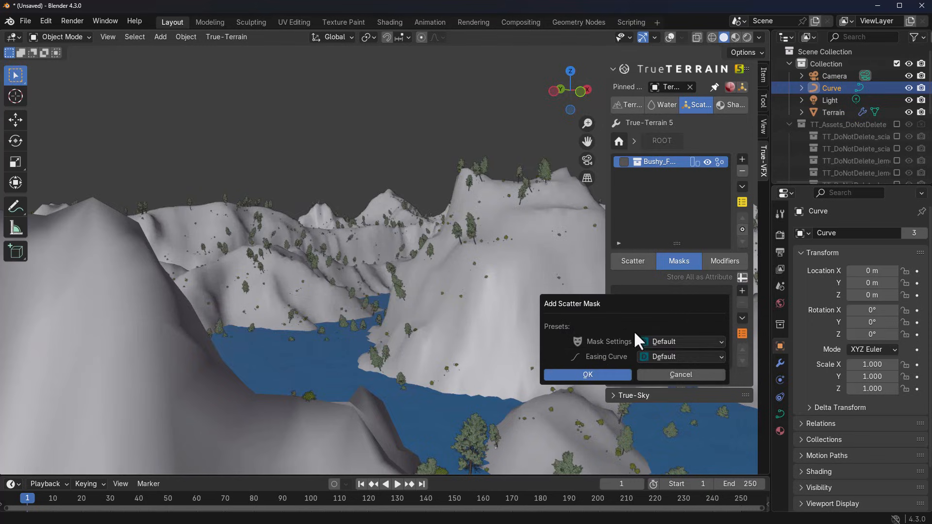
{"action": "left_click", "coordinate": [651, 342]}
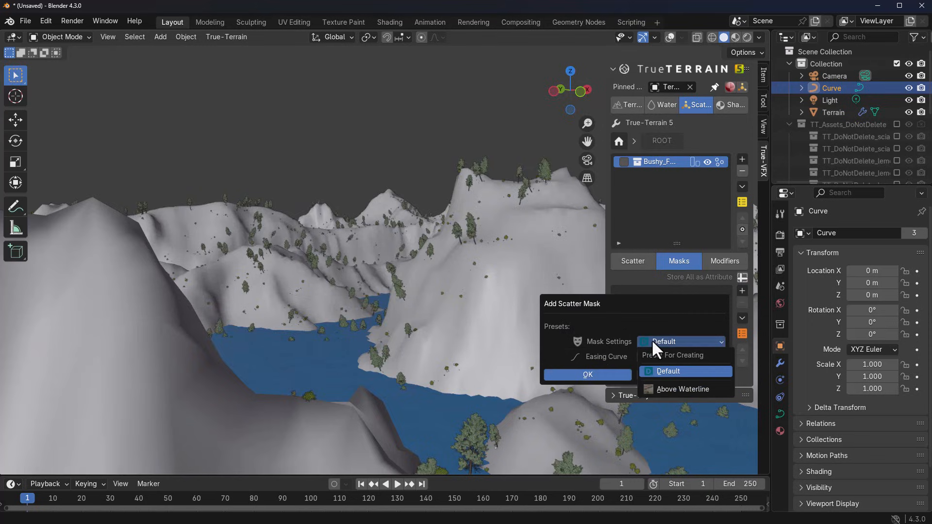
{"action": "left_click", "coordinate": [679, 389]}
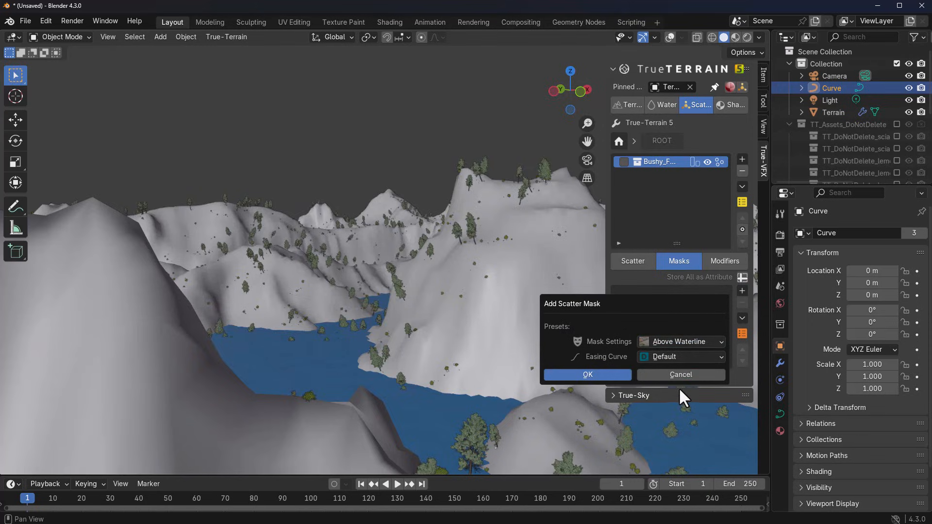
{"action": "key", "text": "Return"}
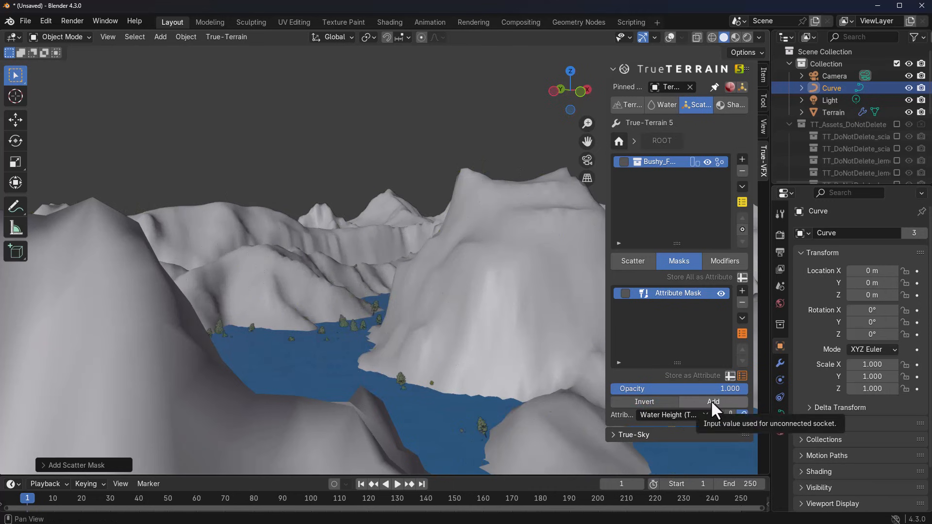
Rotate the camera about its vertical axis to check the Camera Culling mask on the scattered trees.
{"action": "middle_click_drag", "start_coordinate": [395, 358], "coordinate": [477, 346]}
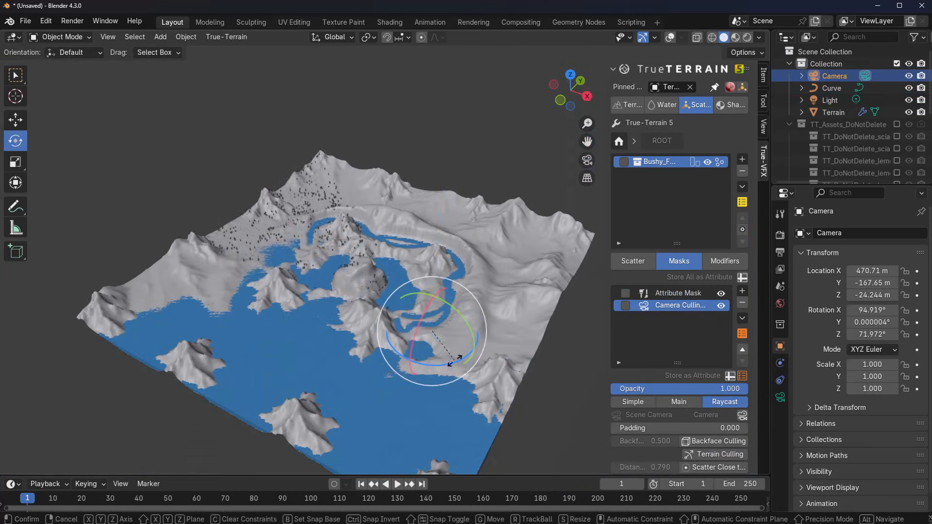
{"action": "left_click_drag", "start_coordinate": [410, 362], "coordinate": [469, 368]}
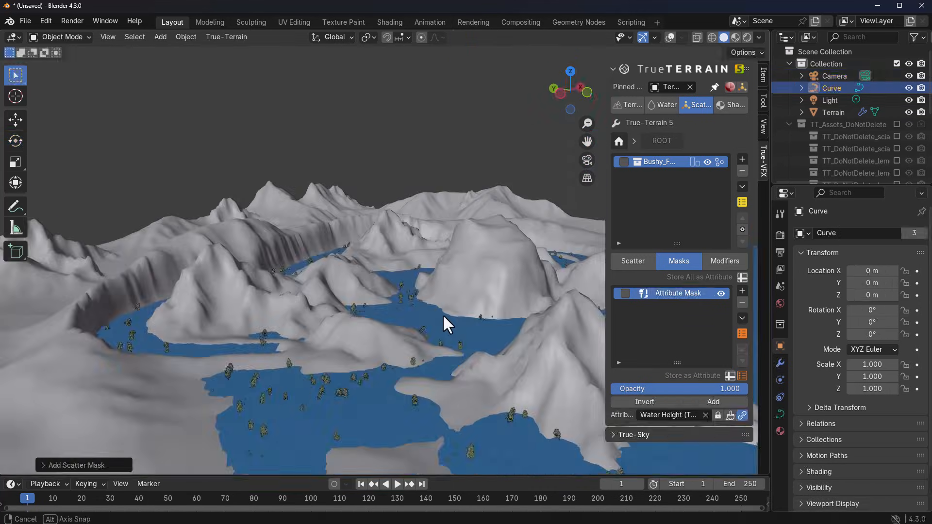
Invert the Bushy Forest layer's Attribute Mask so trees grow on land instead of in the water.
{"action": "scroll", "coordinate": [442, 314], "scroll_direction": "down", "scroll_amount": 3}
{"action": "left_click", "coordinate": [654, 401]}
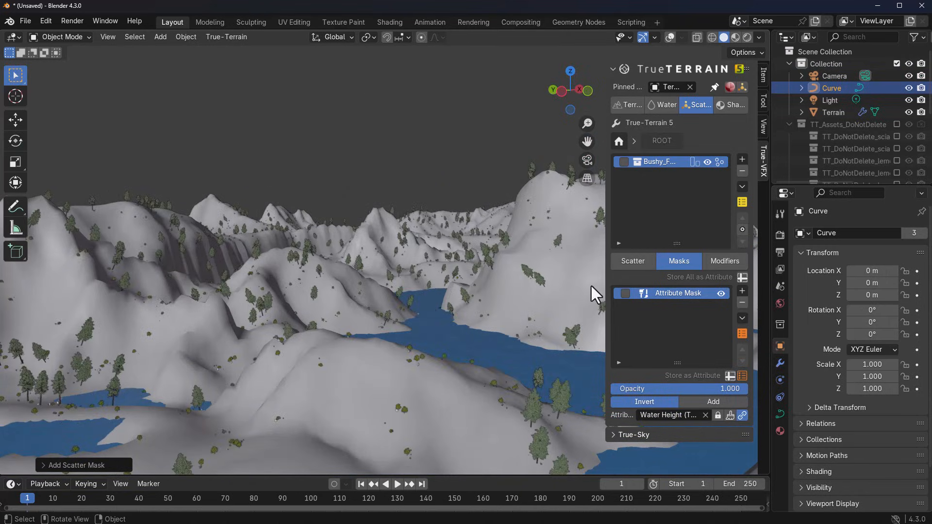
Add a Camera Culling Mask to the Bushy Forest layer alongside the Attribute Mask.
{"action": "left_click", "coordinate": [742, 290]}
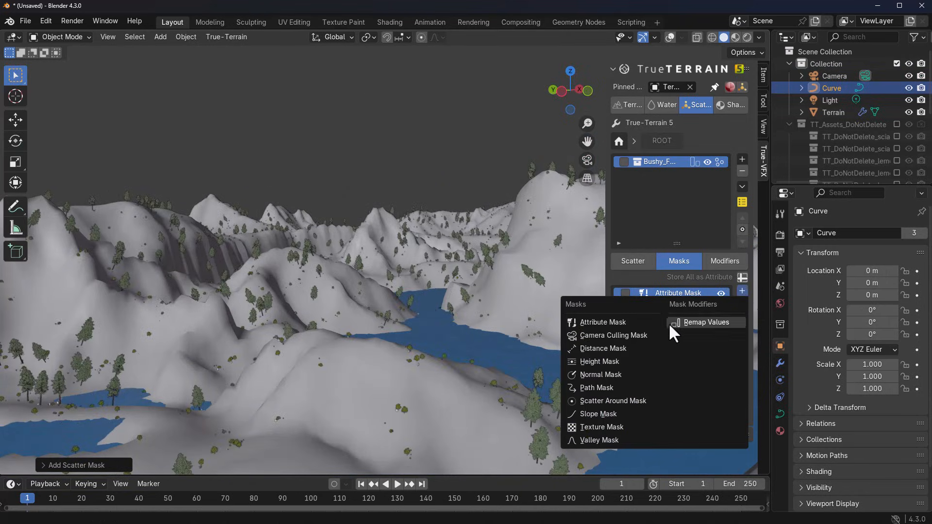
{"action": "key", "text": "Return"}
{"action": "middle_click_drag", "start_coordinate": [468, 333], "coordinate": [346, 328]}
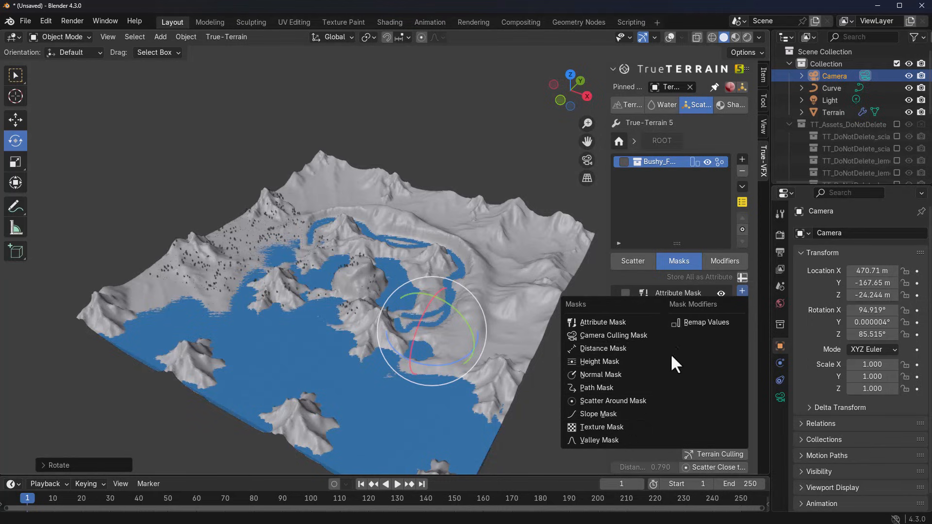
{"action": "left_click", "coordinate": [719, 261]}
{"action": "left_click", "coordinate": [742, 277]}
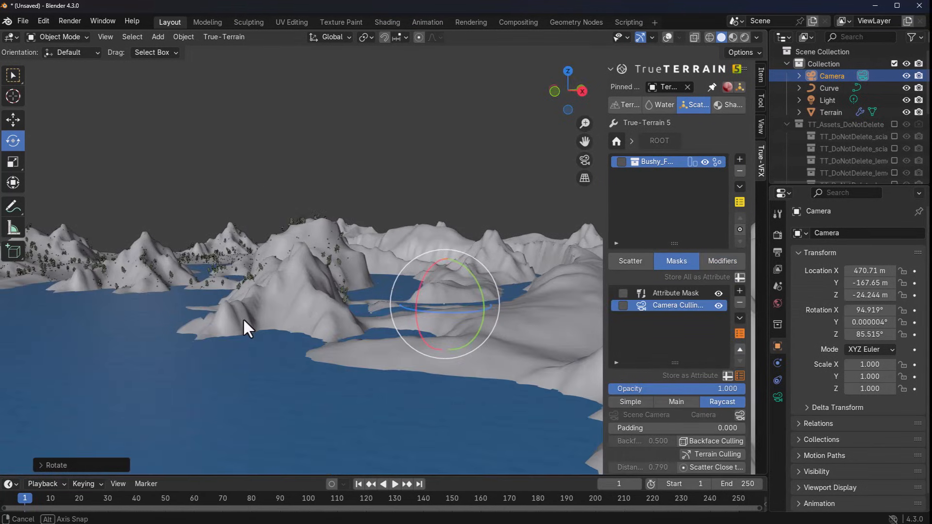
{"action": "middle_click_drag", "start_coordinate": [243, 319], "coordinate": [356, 337]}
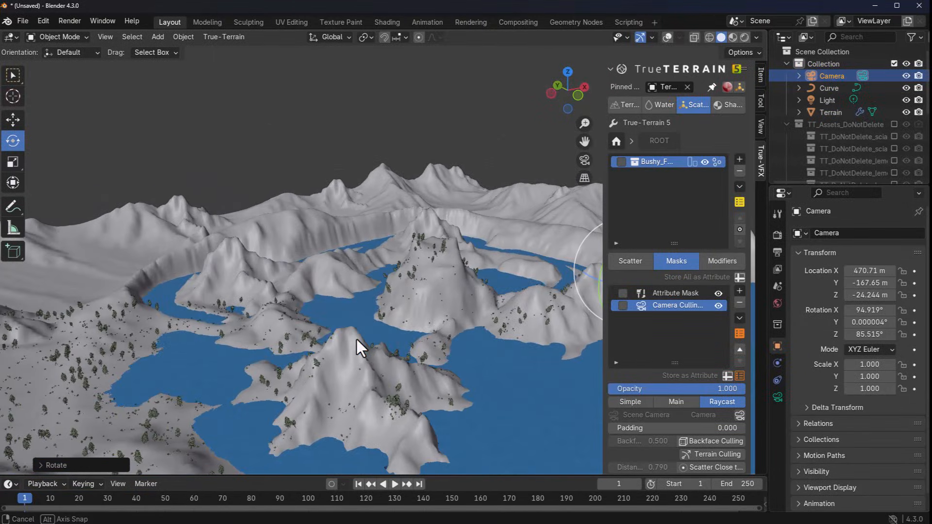
Create a terrain material using the Grass Hills multi-layer preset.
{"action": "left_click", "coordinate": [731, 105]}
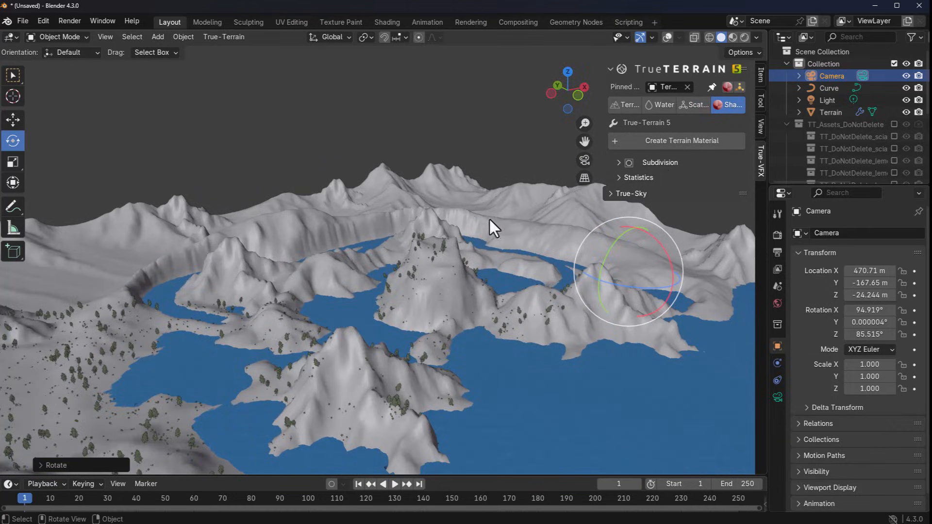
{"action": "left_click", "coordinate": [666, 140]}
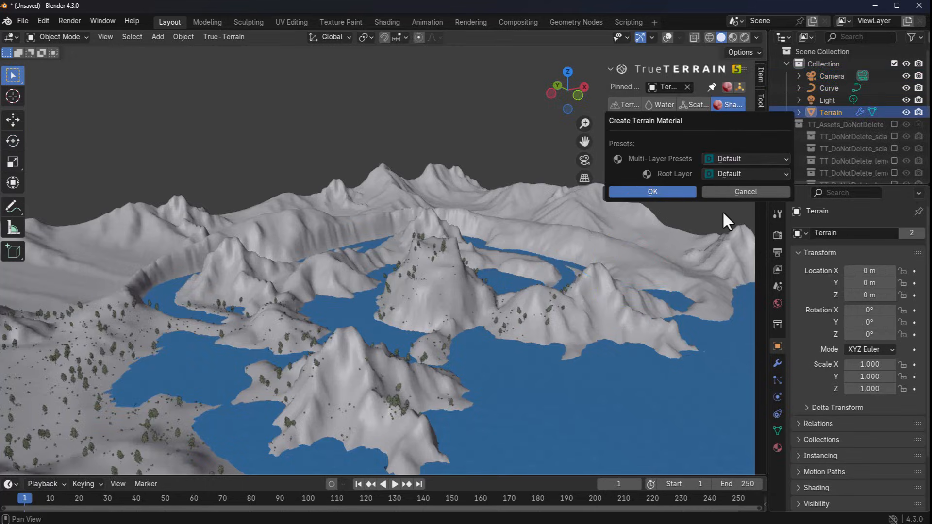
{"action": "left_click", "coordinate": [748, 159]}
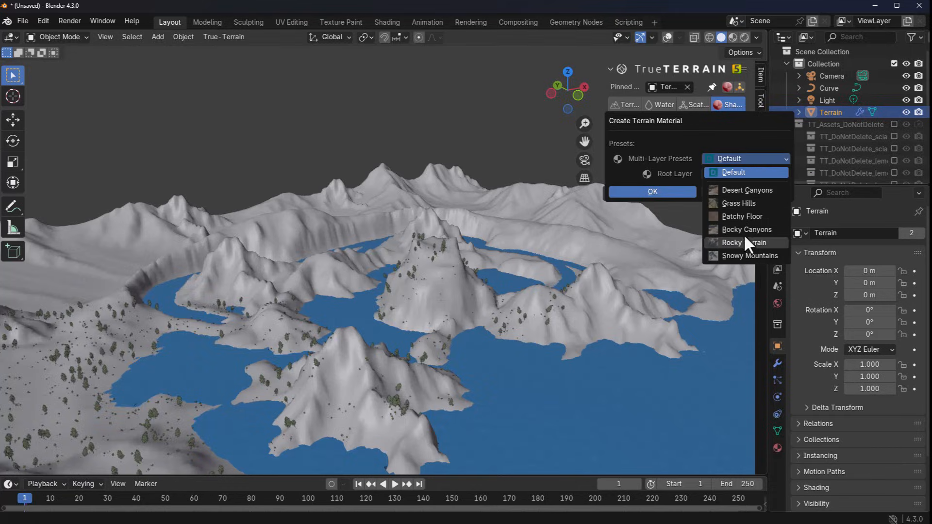
{"action": "left_click", "coordinate": [744, 203]}
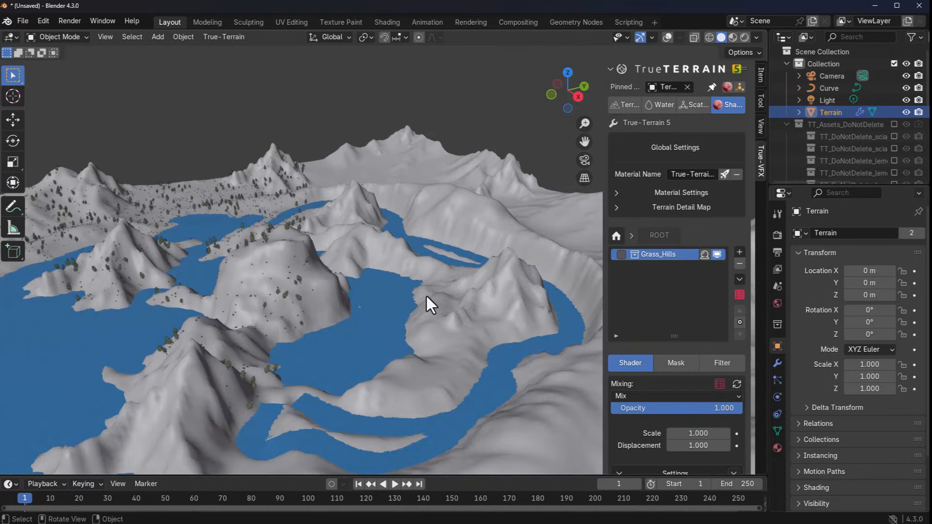
Set the render engine to Cycles with GPU Compute as the device.
{"action": "left_click", "coordinate": [777, 235]}
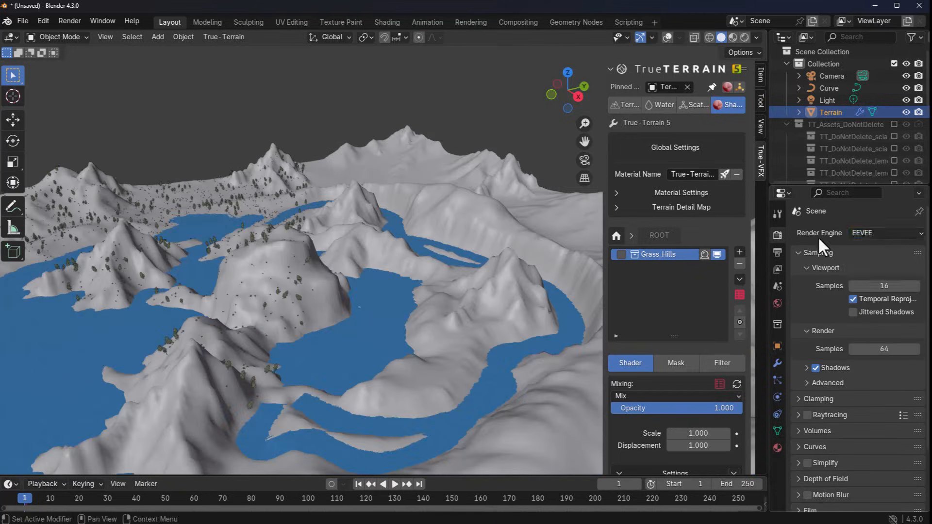
{"action": "left_click", "coordinate": [886, 233]}
{"action": "left_click", "coordinate": [874, 257]}
{"action": "left_click", "coordinate": [886, 262]}
{"action": "left_click", "coordinate": [874, 276]}
{"action": "left_click", "coordinate": [835, 365]}
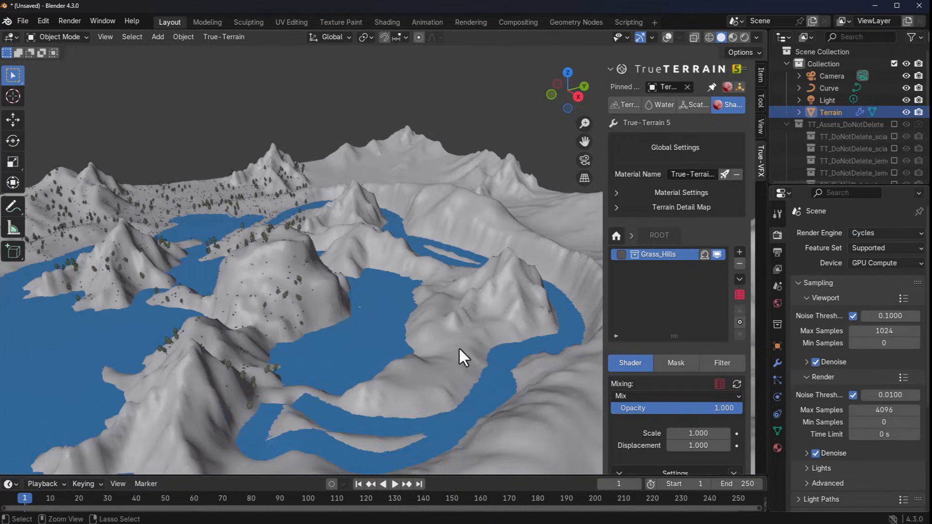
Display the terrain in rendered viewport shading to inspect the Grass Hills material.
{"action": "left_click", "coordinate": [744, 37]}
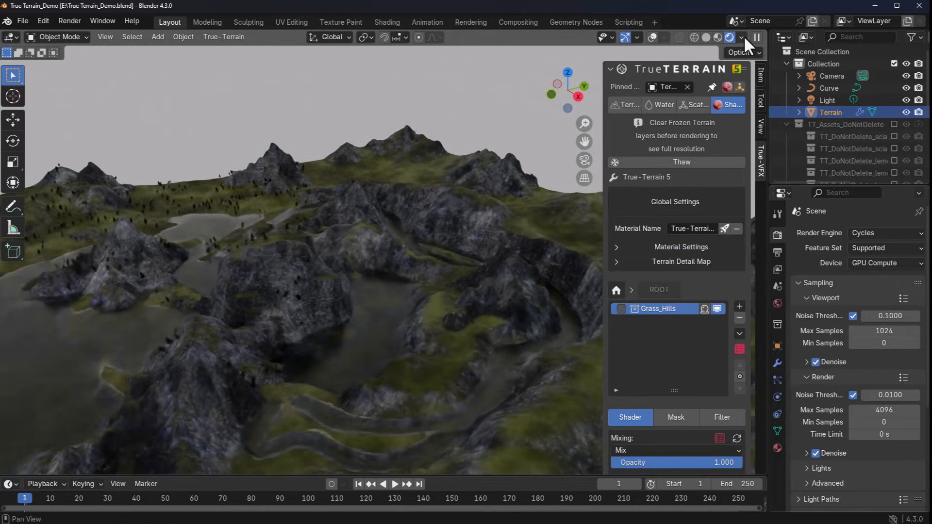
{"action": "left_click", "coordinate": [706, 38]}
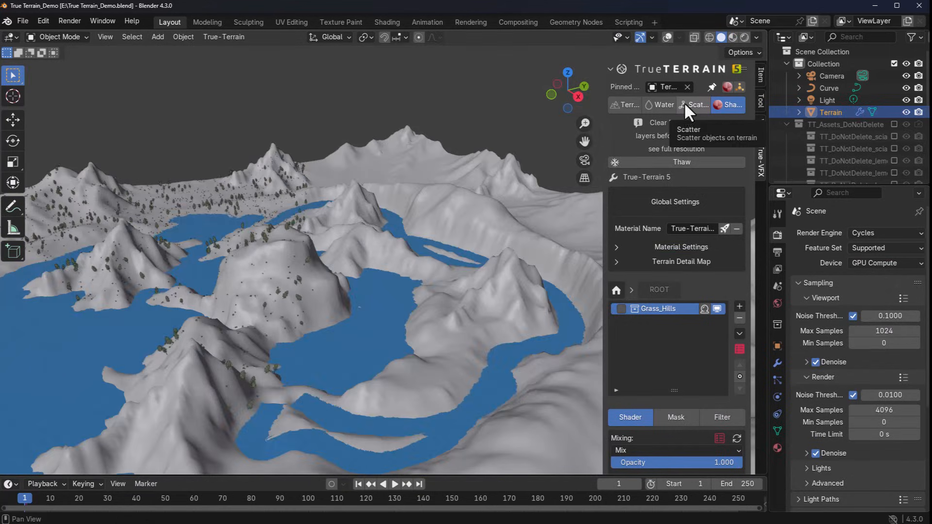
{"action": "left_click", "coordinate": [744, 37]}
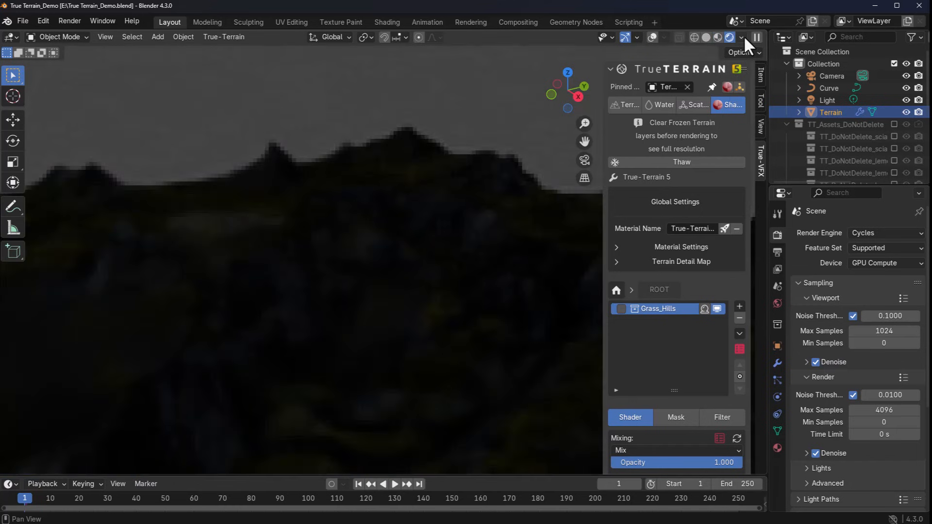
{"action": "mouse_move", "coordinate": [505, 311]}
{"action": "middle_mouse_down"}
{"action": "mouse_move", "coordinate": [472, 313]}
{"action": "mouse_move", "coordinate": [479, 310]}
{"action": "middle_mouse_up"}
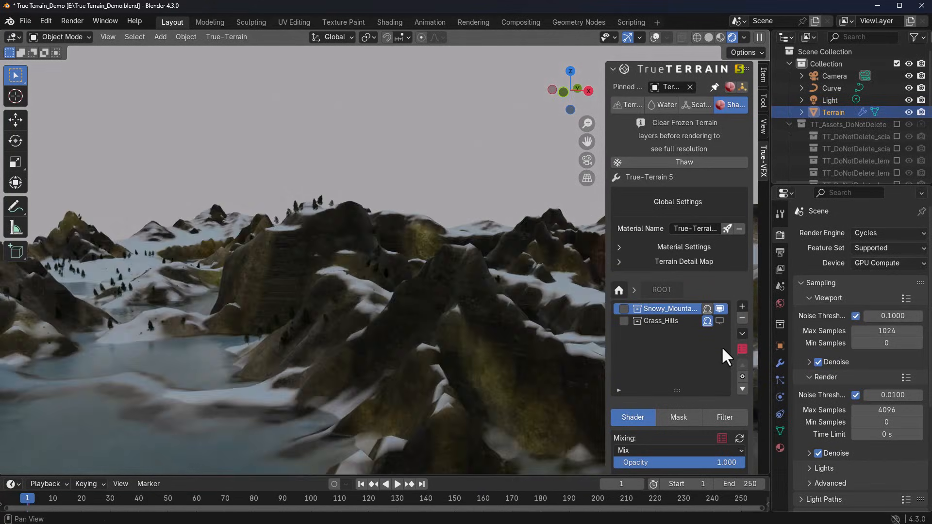
Place the Snowy Mountains shader layer below Grass Hills and add a Rocky Terrain preset layer to the material.
{"action": "left_click", "coordinate": [707, 319]}
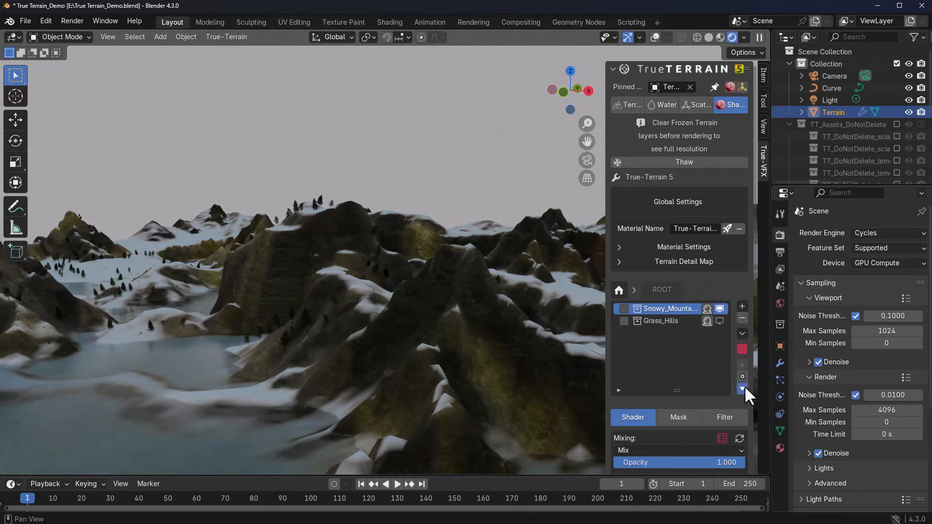
{"action": "left_click", "coordinate": [743, 389]}
{"action": "left_click", "coordinate": [737, 329]}
{"action": "left_click", "coordinate": [747, 275]}
{"action": "left_click", "coordinate": [658, 330]}
{"action": "left_click", "coordinate": [743, 335]}
{"action": "left_click", "coordinate": [734, 322]}
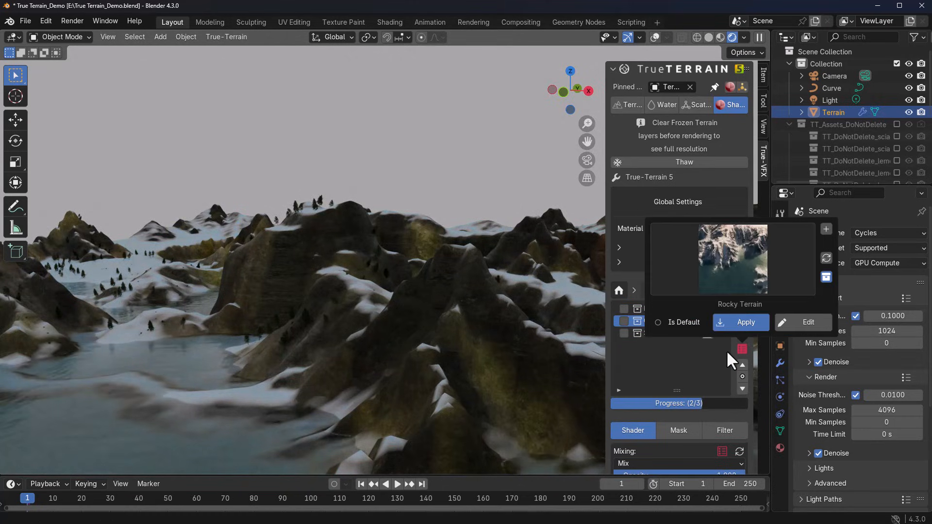
Inspect the layered terrain material and open the list of mask types available for the Grass Hills layer.
{"action": "middle_click_drag", "start_coordinate": [467, 374], "coordinate": [397, 375]}
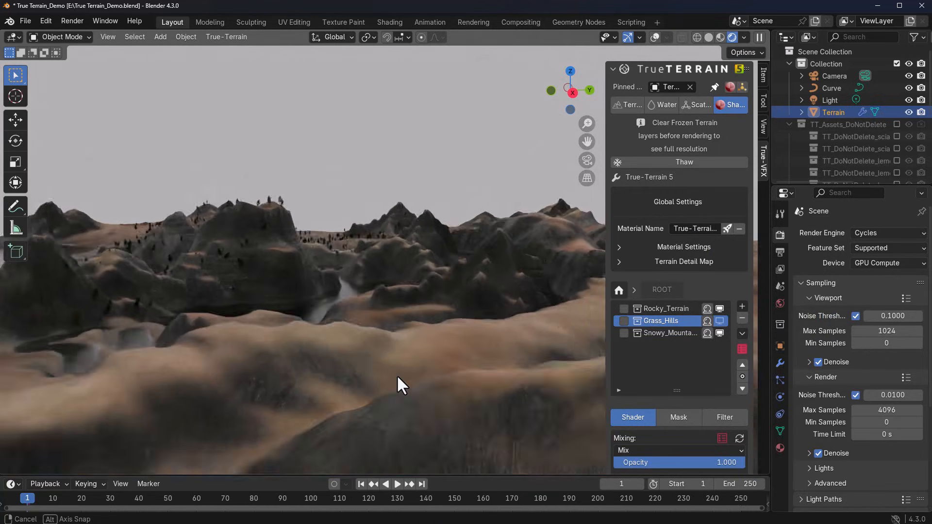
{"action": "scroll", "coordinate": [696, 333], "scroll_direction": "down", "scroll_amount": 5}
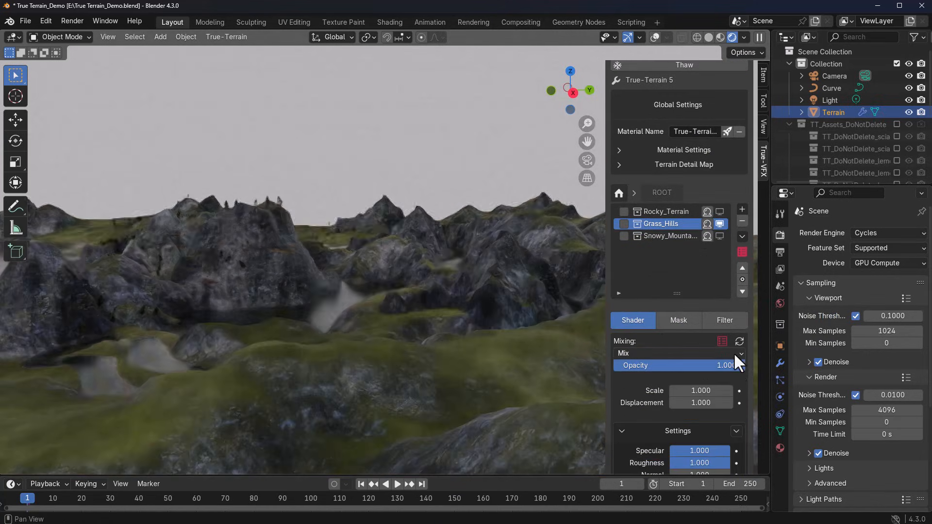
{"action": "scroll", "coordinate": [703, 379], "scroll_direction": "down", "scroll_amount": 6}
{"action": "left_click", "coordinate": [679, 175]}
{"action": "left_click", "coordinate": [742, 290]}
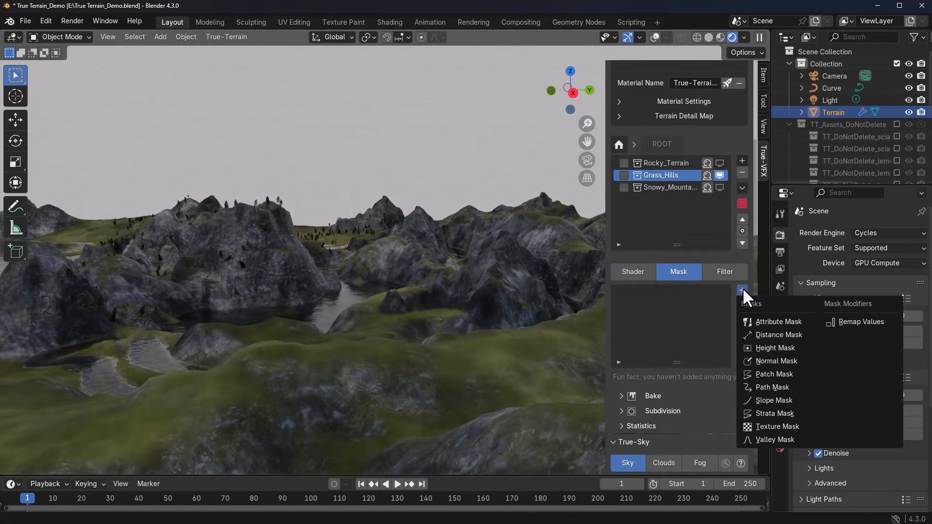
Add a Weathering filter to the Grass Hills shader layer.
{"action": "left_click", "coordinate": [727, 270]}
{"action": "left_click", "coordinate": [742, 290]}
{"action": "left_click", "coordinate": [763, 413]}
{"action": "left_click", "coordinate": [713, 443]}
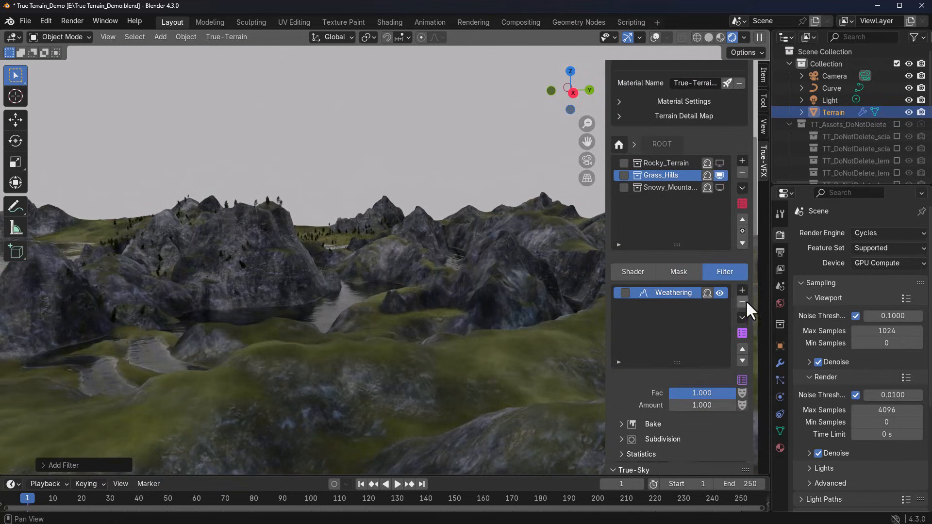
{"action": "left_click", "coordinate": [742, 290]}
{"action": "left_click", "coordinate": [774, 403]}
{"action": "left_click", "coordinate": [728, 391]}
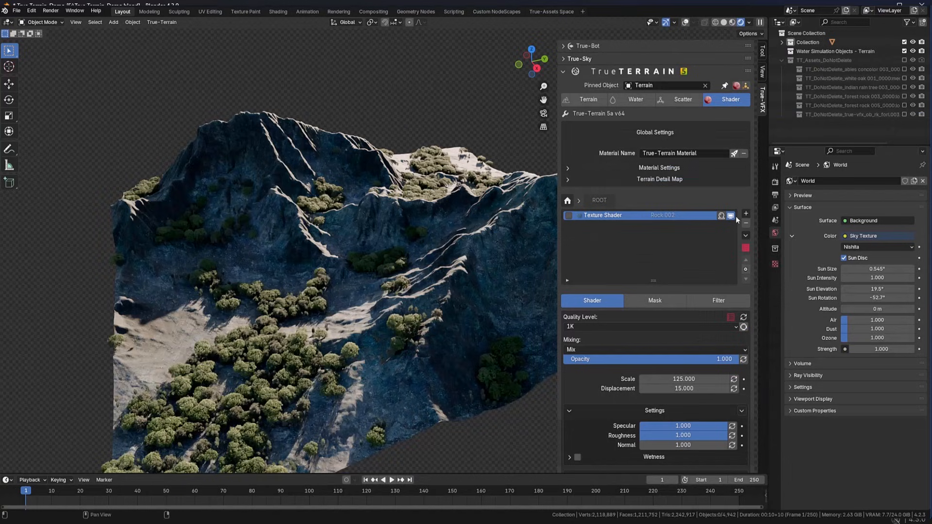
Add a Grass 011 texture layer above Rock 002 and mask it with the Ground (Soft) preset and Default easing curve.
{"action": "left_click", "coordinate": [768, 281]}
{"action": "left_click", "coordinate": [654, 97]}
{"action": "left_click", "coordinate": [734, 382]}
{"action": "left_click", "coordinate": [655, 300]}
{"action": "left_click", "coordinate": [746, 316]}
{"action": "left_click", "coordinate": [763, 443]}
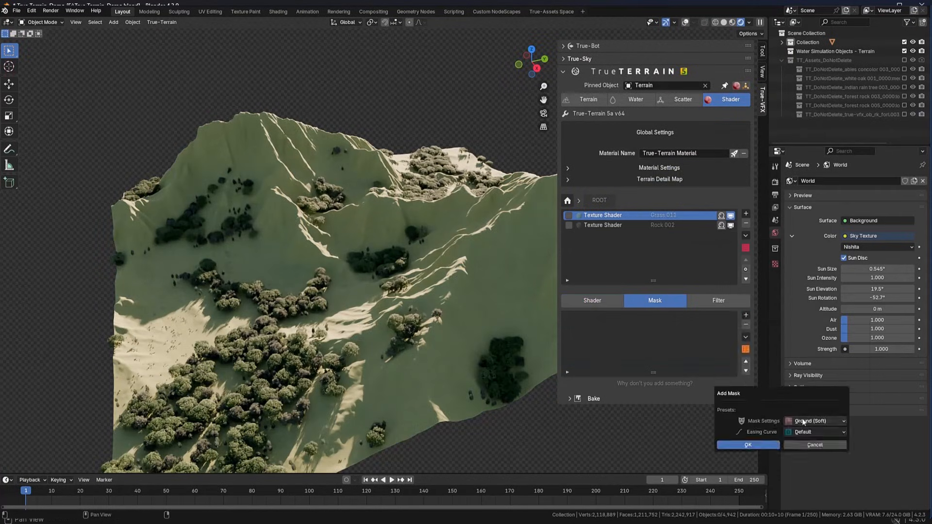
{"action": "left_click", "coordinate": [766, 444]}
Apply one of the Ground shader presets to the Grass 011 texture layer.
{"action": "left_click", "coordinate": [593, 301]}
{"action": "left_click", "coordinate": [730, 314]}
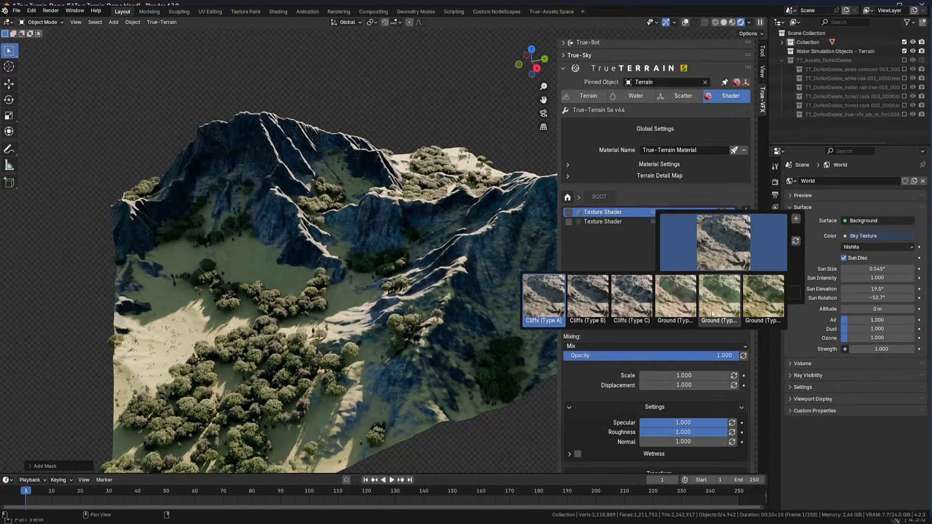
{"action": "left_click", "coordinate": [731, 292]}
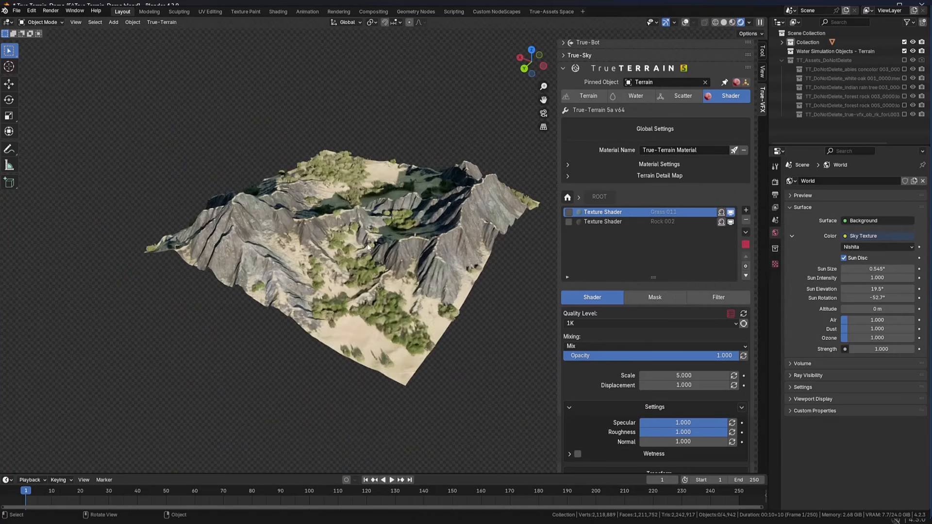
Add a Grass 012 texture layer at 1K quality with Default layer, anti-tile, mask and filter settings.
{"action": "left_click", "coordinate": [746, 211]}
{"action": "left_click", "coordinate": [722, 270]}
{"action": "left_click", "coordinate": [722, 108]}
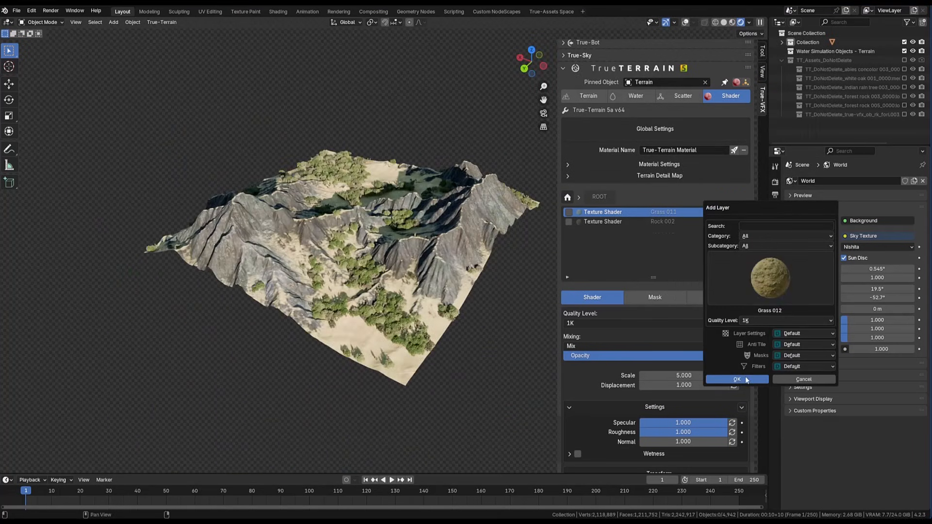
{"action": "left_click", "coordinate": [735, 381]}
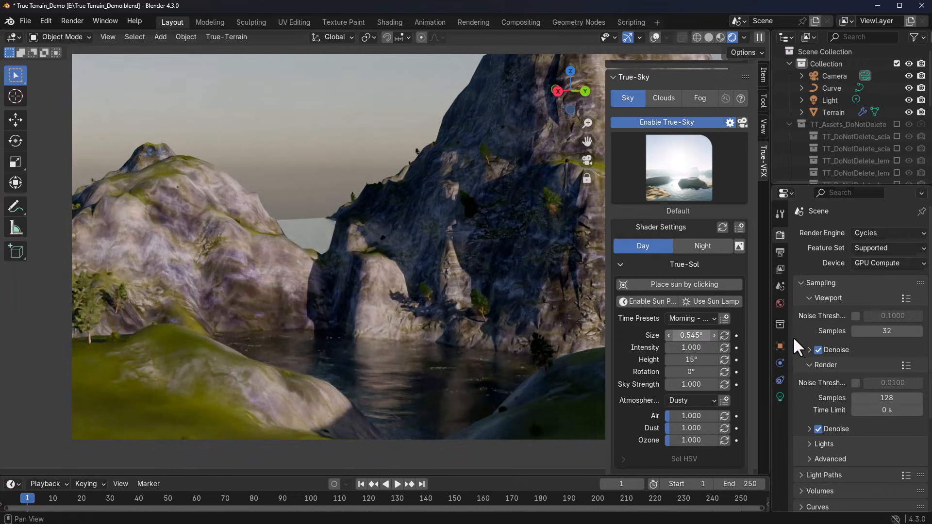
Enlarge the viewport and apply the Dusty Dusk preset to the True-Sky environment.
{"action": "left_click_drag", "start_coordinate": [769, 335], "coordinate": [916, 342]}
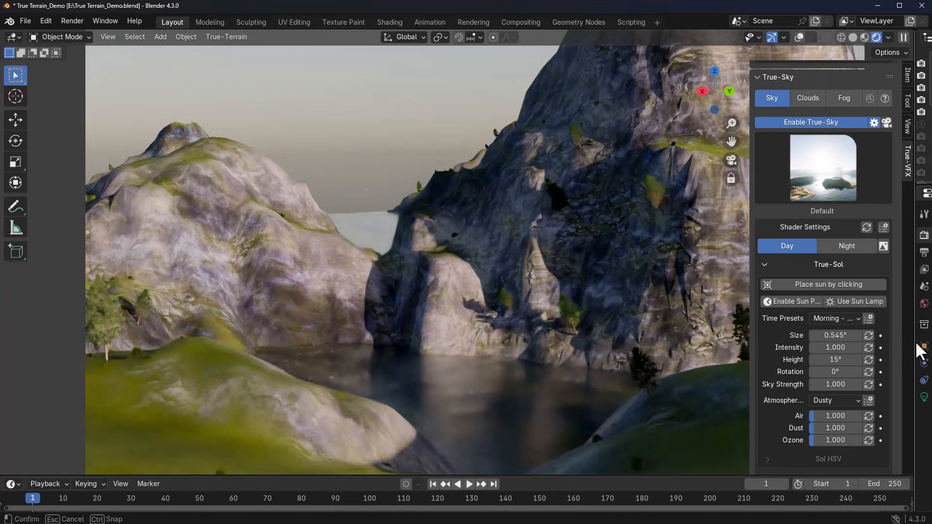
{"action": "left_click", "coordinate": [824, 162]}
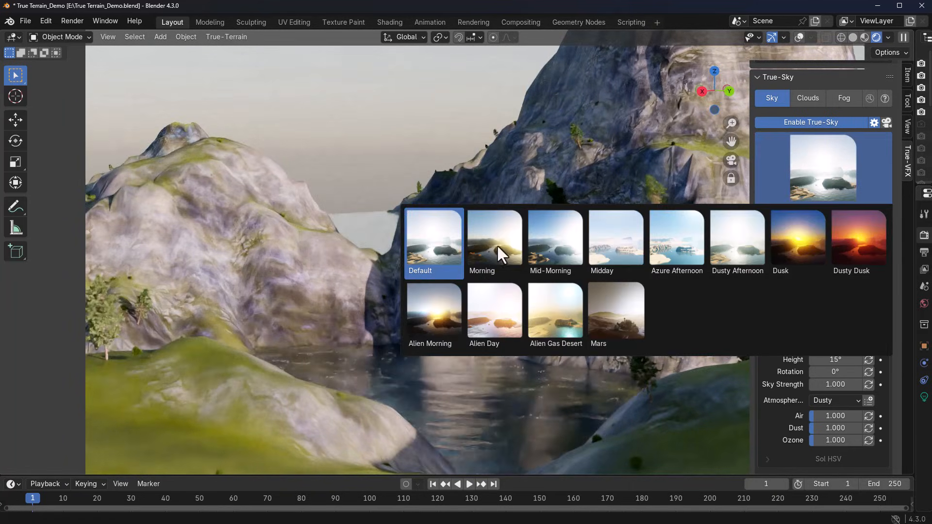
{"action": "left_click", "coordinate": [858, 246]}
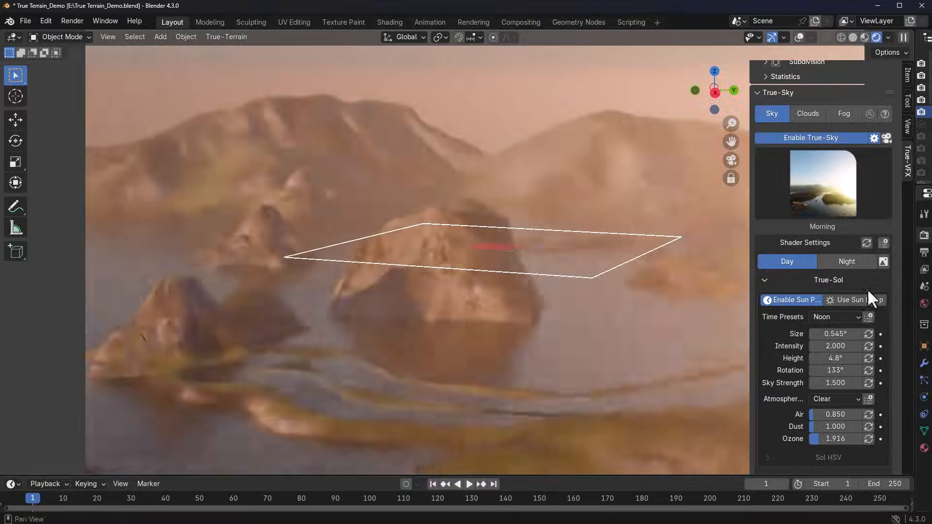
{"action": "left_click", "coordinate": [836, 185]}
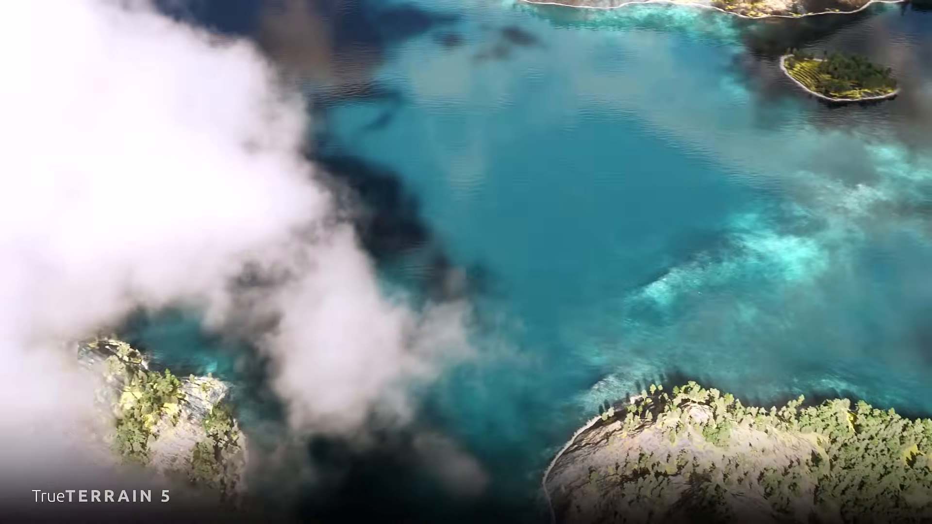